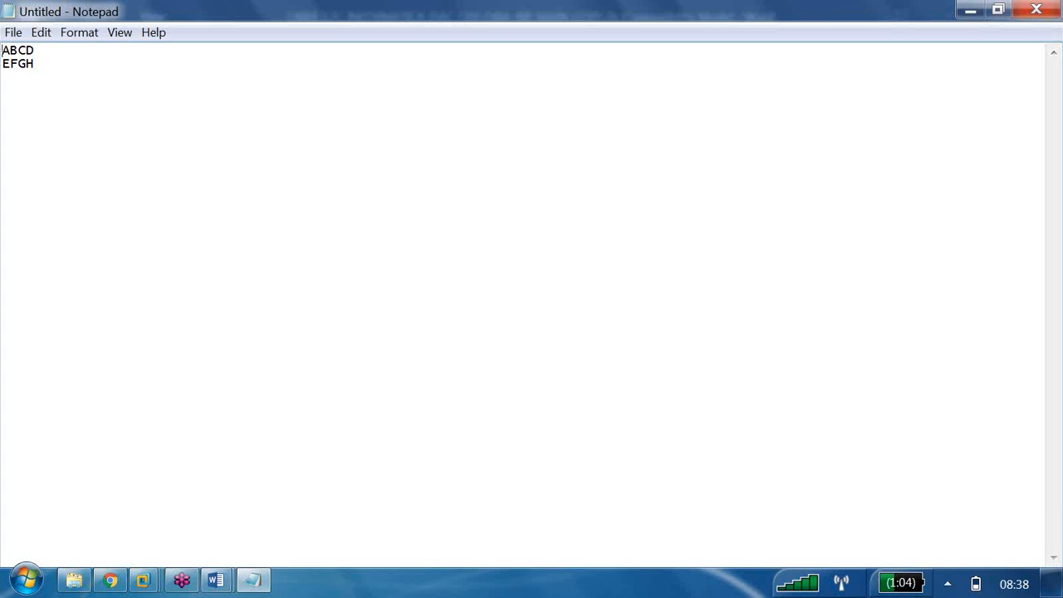
# Put the ENAME header on its own line above ABCD and EFGH, then select ENAME and ABCD
pyautogui.write('ENAME')
pyautogui.press('Return')
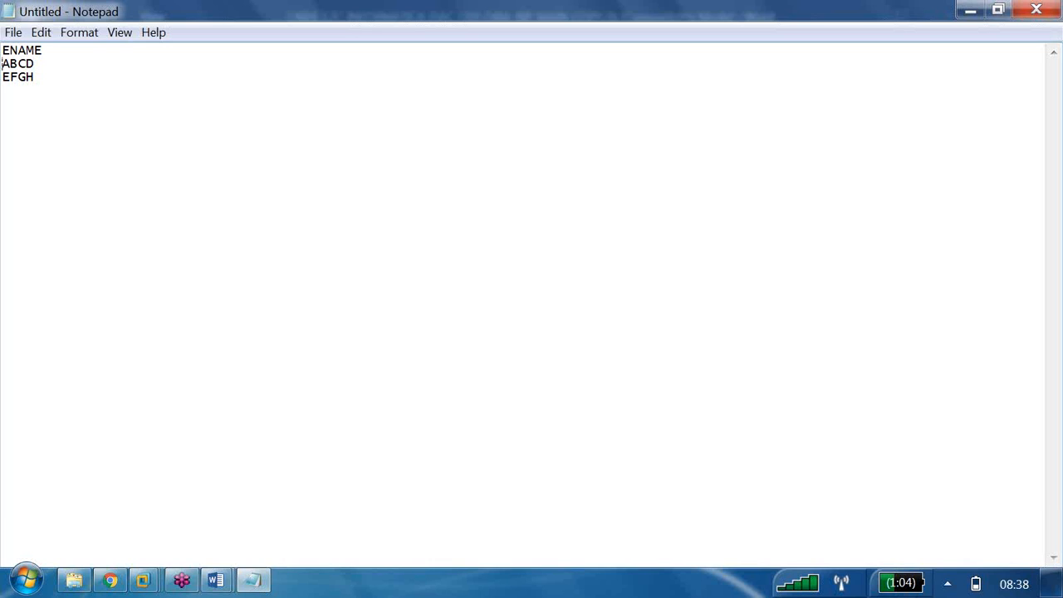
pyautogui.moveTo(43, 51); pyautogui.dragTo(2, 70)
pyautogui.moveTo(43, 52); pyautogui.dragTo(2, 55)
pyautogui.click(46, 52)
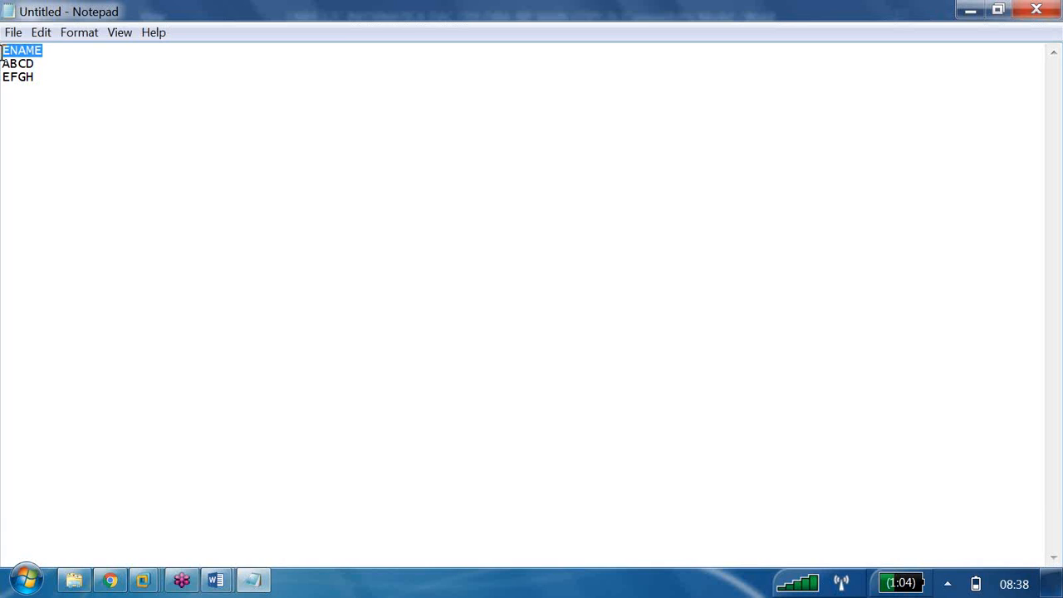
pyautogui.moveTo(34, 64); pyautogui.dragTo(1, 58)
pyautogui.click(216, 581)
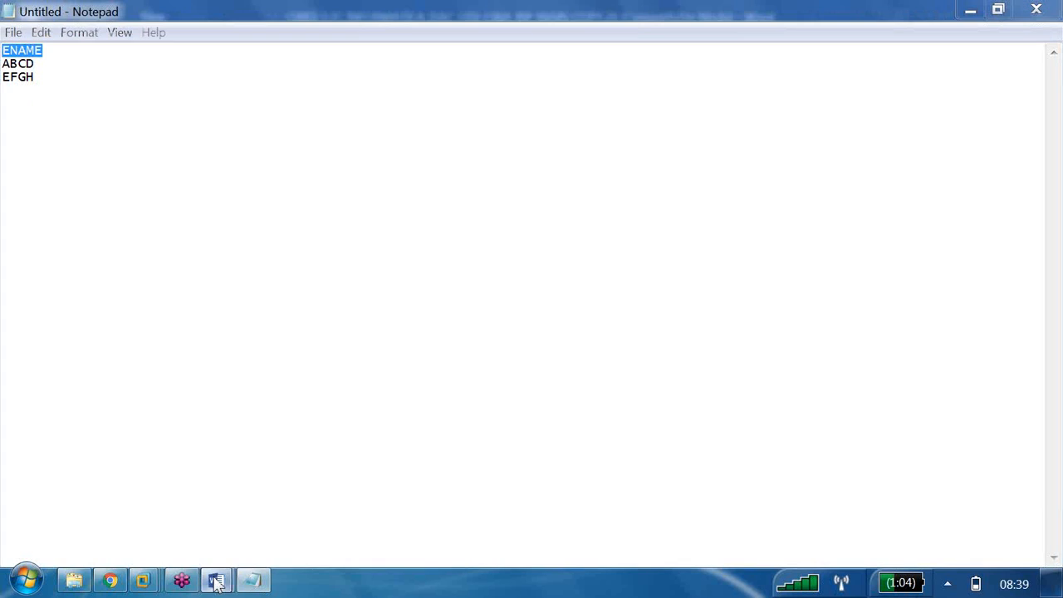
# Bring up the OBIEE notes document and highlight the line giving examples of metadata
pyautogui.click(355, 473)
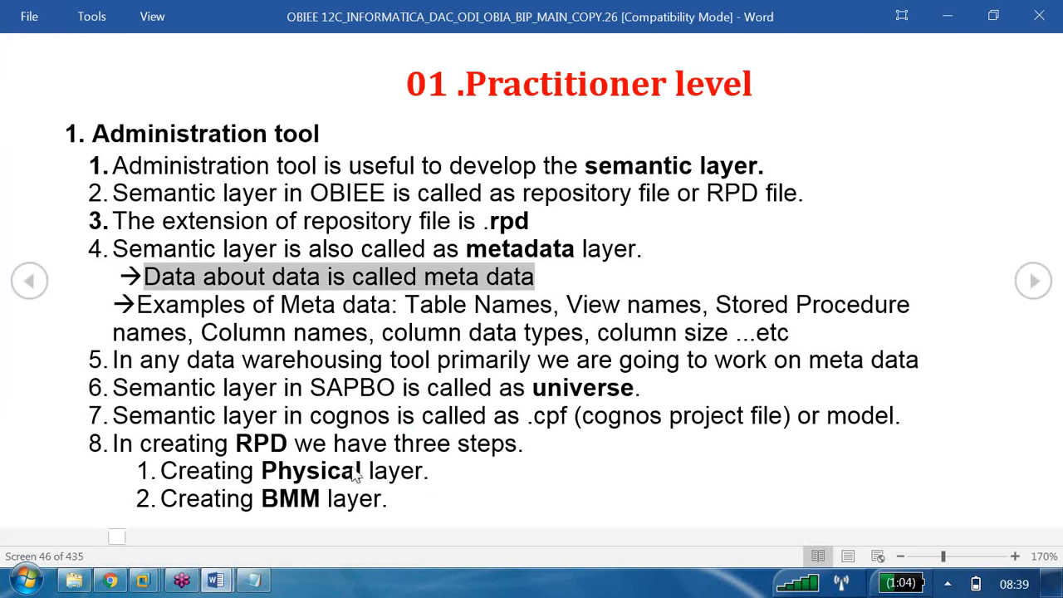
pyautogui.moveTo(138, 306); pyautogui.dragTo(432, 304)
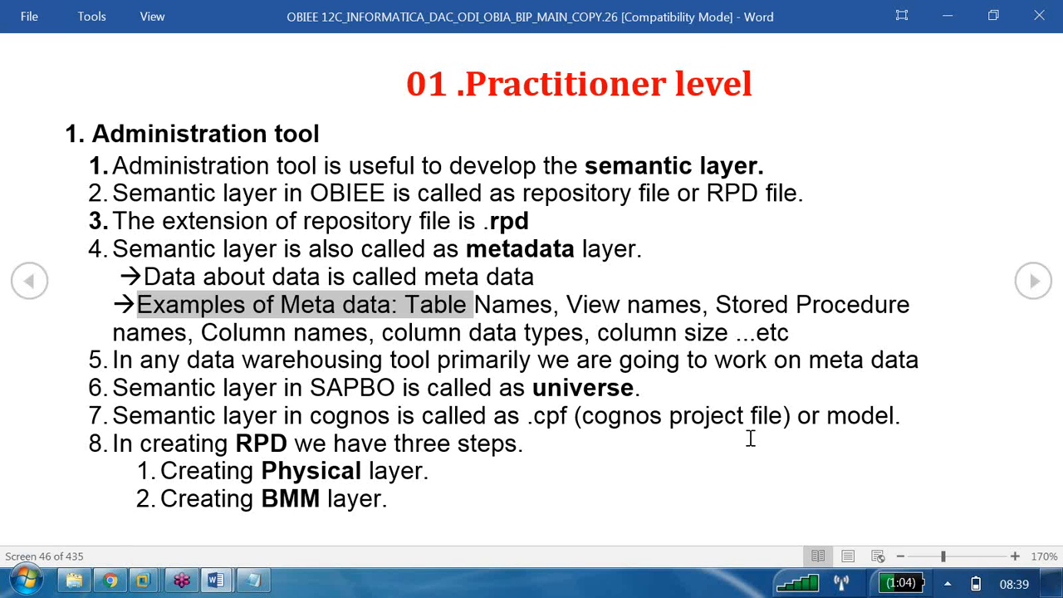
pyautogui.click(143, 582)
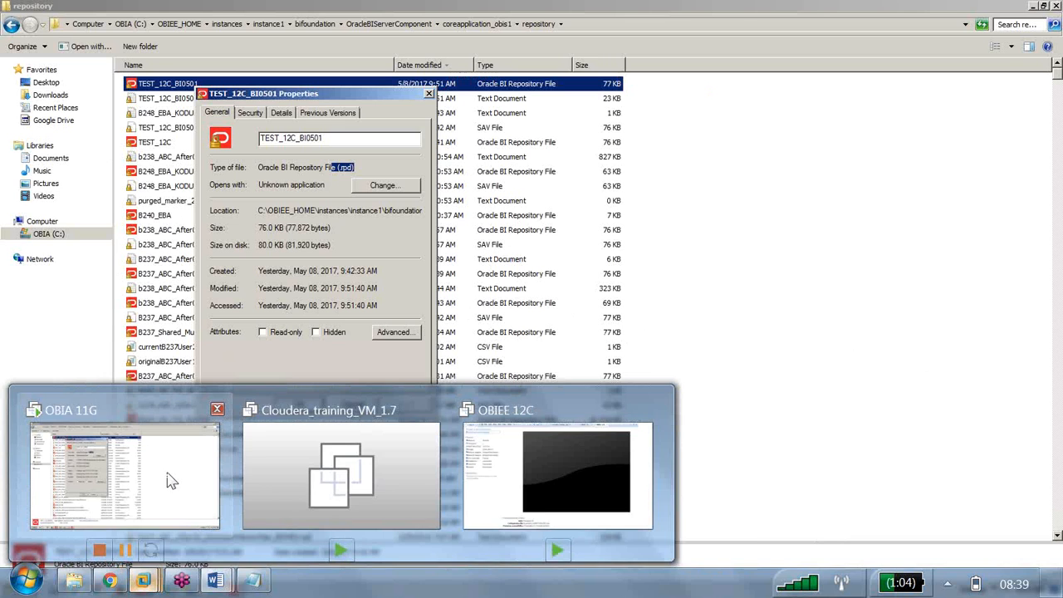
# Close the repository file properties and dismiss the Create New Repository wizard
pyautogui.click(166, 477)
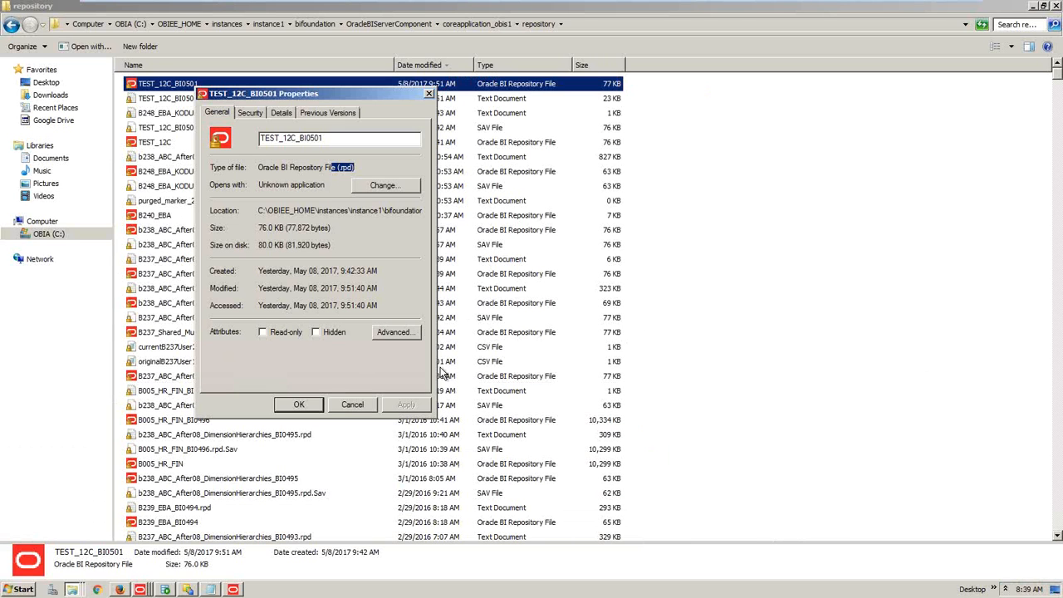
pyautogui.press('Escape')
pyautogui.click(238, 590)
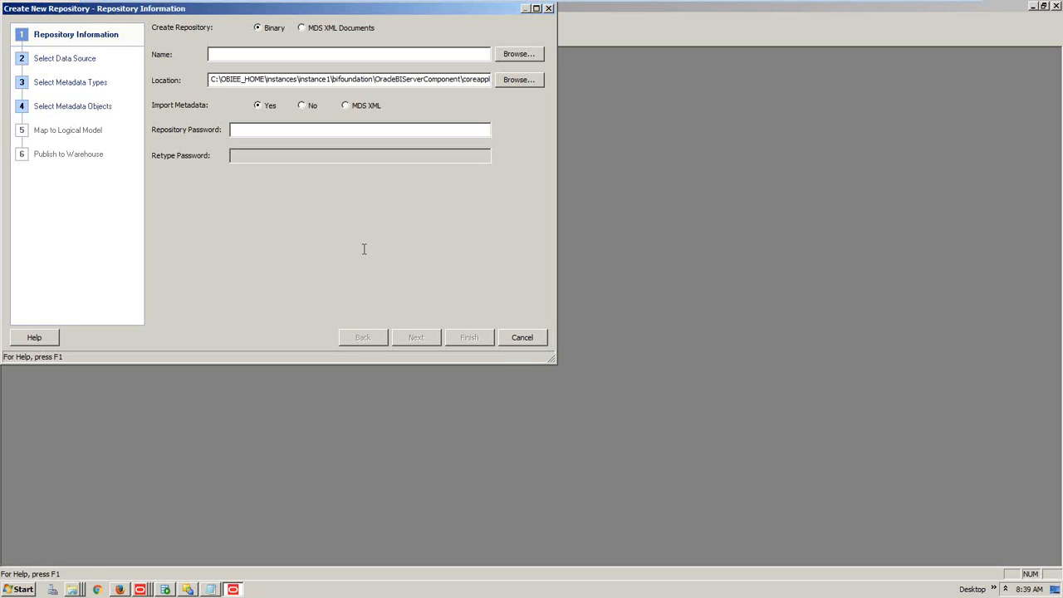
pyautogui.click(529, 341)
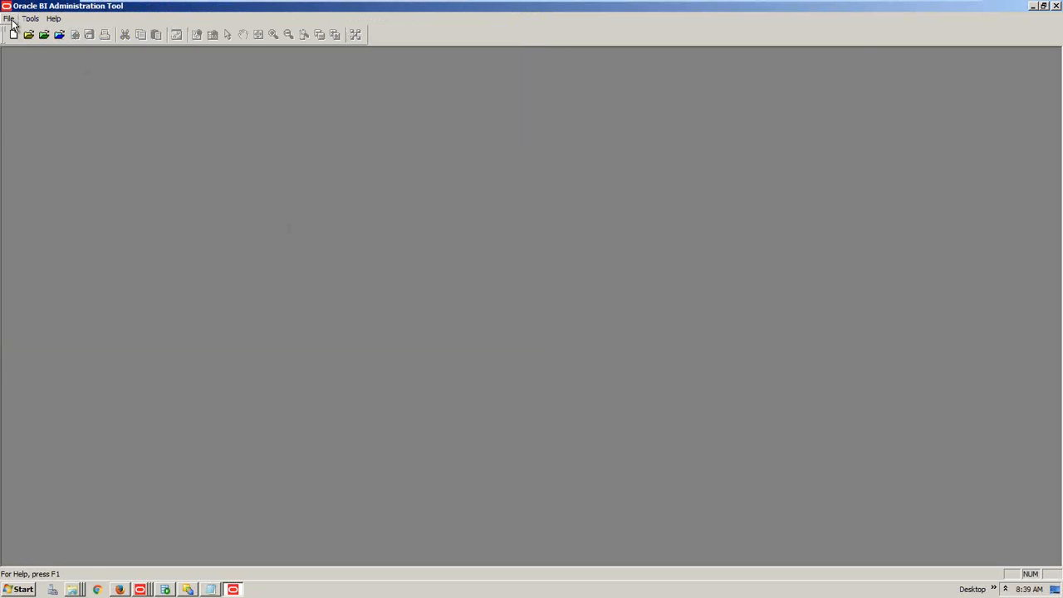
# Open the B240_EBA repository offline, entering the repository password
pyautogui.click(9, 18)
pyautogui.moveTo(29, 52)
pyautogui.click(232, 43)
pyautogui.click(470, 243)
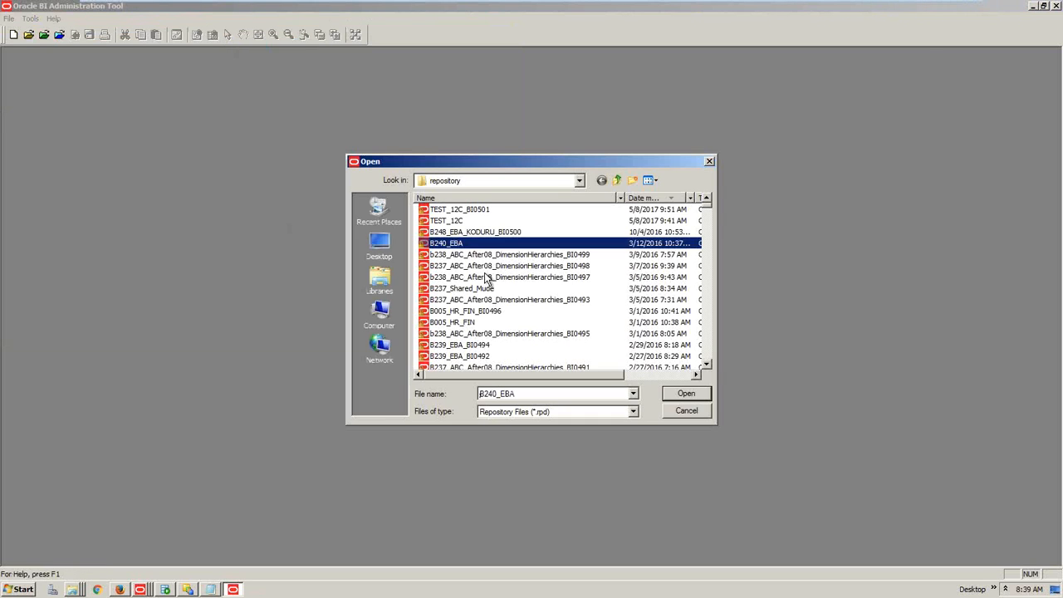
pyautogui.click(704, 397)
pyautogui.write('Admin1234')
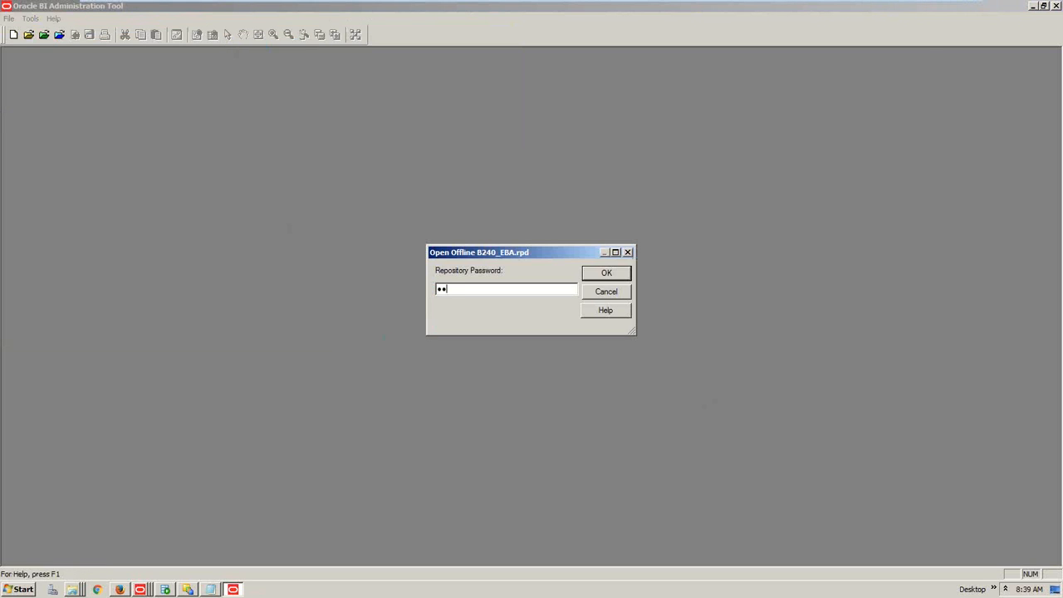
pyautogui.press('Return')
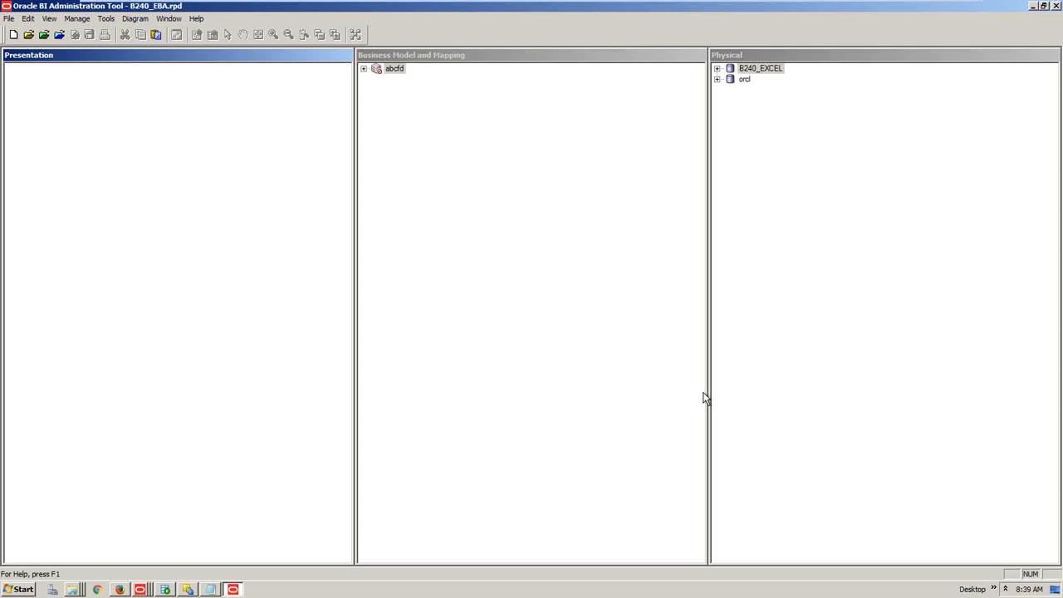
# Expand orcl > SUPPLIER2 > D1_CALENDAR2 and view the D1_CALENDAR2 table properties
pyautogui.click(717, 79)
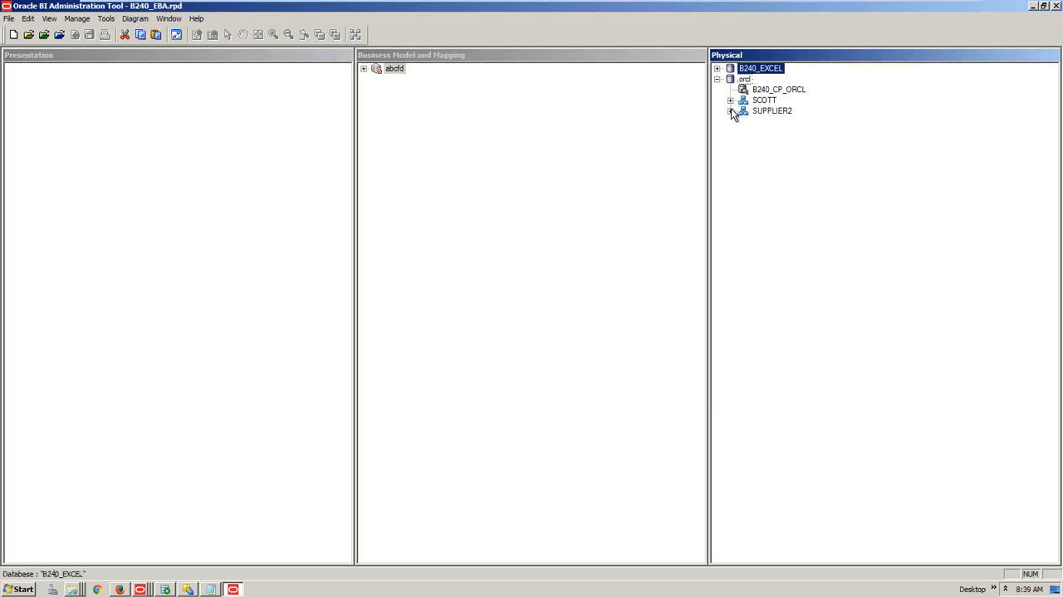
pyautogui.click(730, 110)
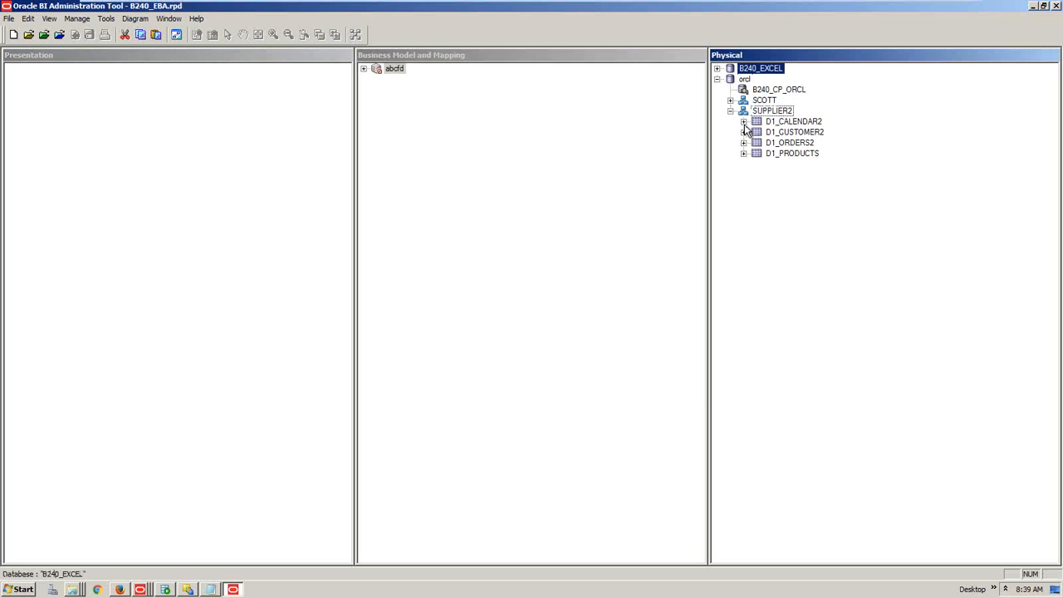
pyautogui.click(744, 121)
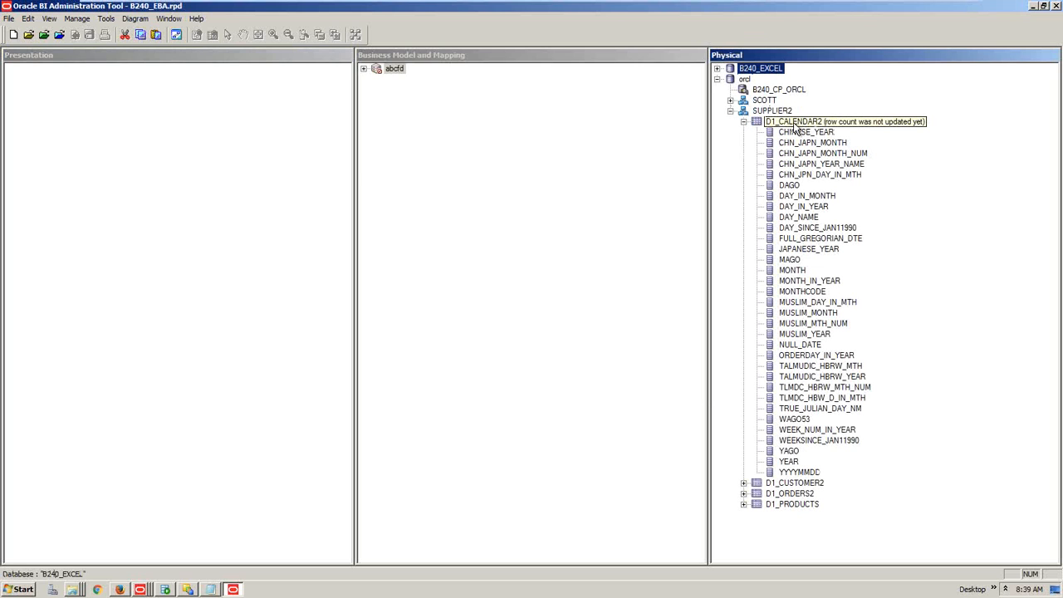
pyautogui.doubleClick(793, 122)
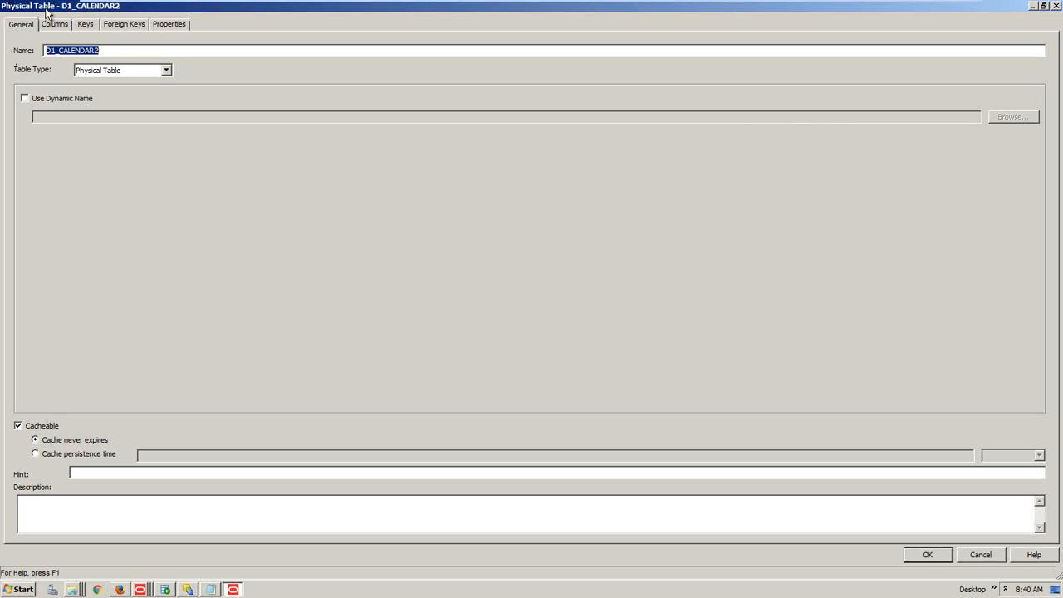
pyautogui.click(924, 555)
# Check CHINESE_YEAR (DOUBLE) and MONTH (VARCHAR, length 12), then open SCOTT's EMP table properties
pyautogui.doubleClick(806, 132)
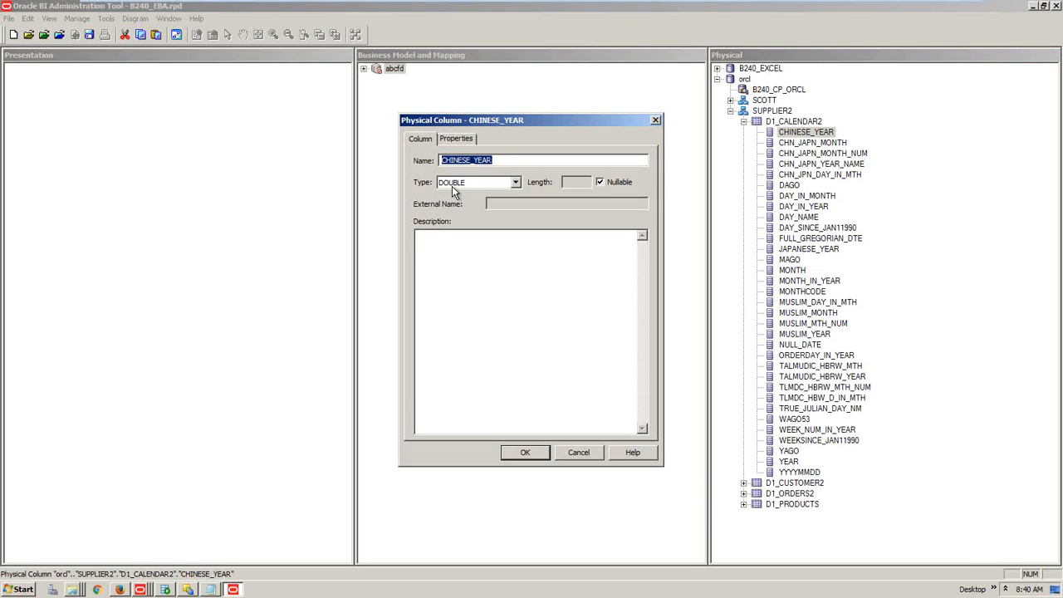
pyautogui.click(591, 454)
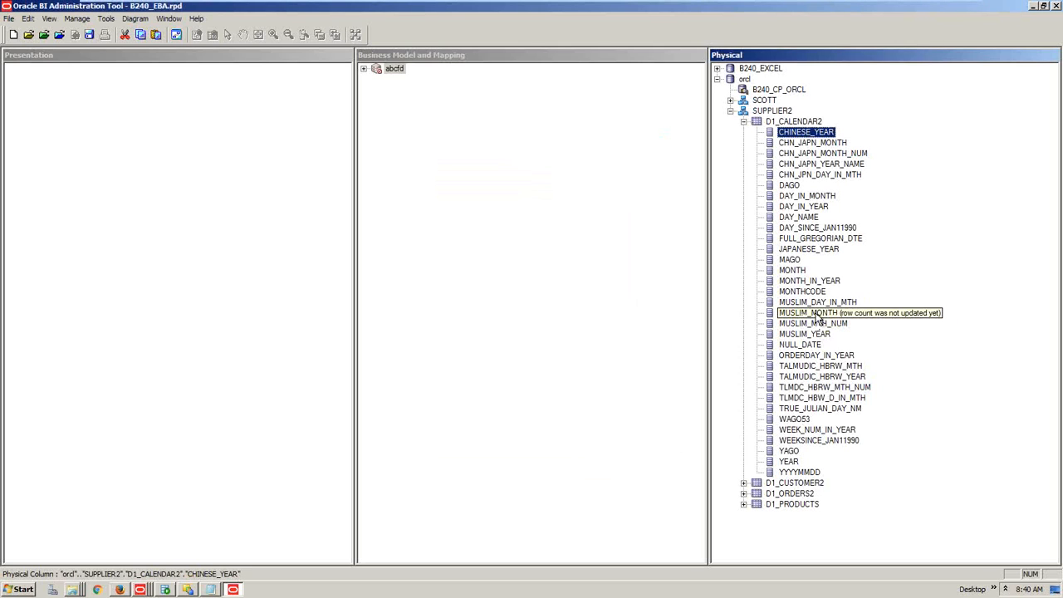
pyautogui.doubleClick(793, 270)
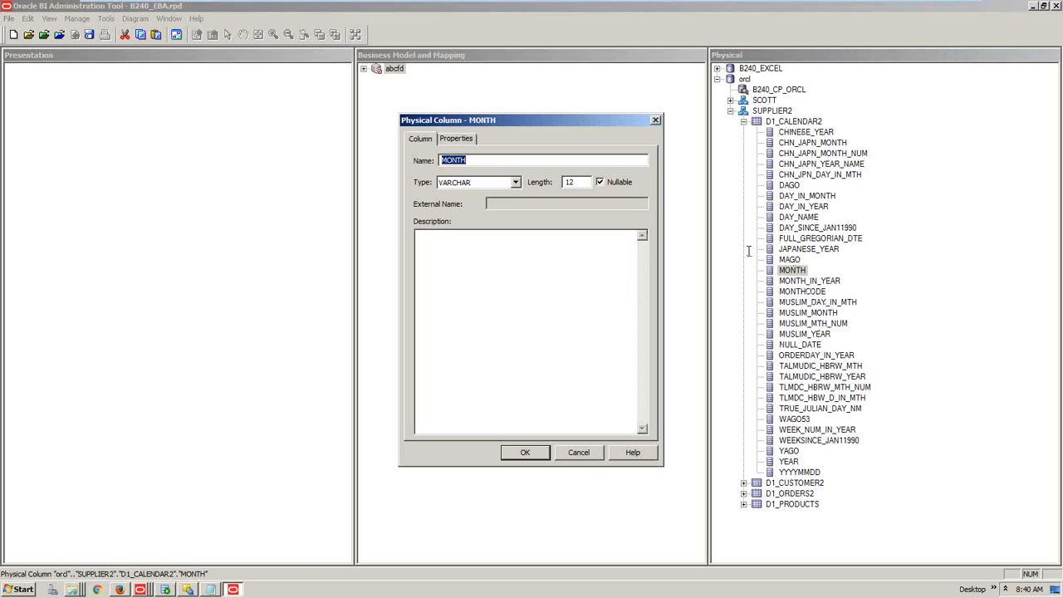
pyautogui.press('Tab')
pyautogui.press('Tab')
pyautogui.click(579, 453)
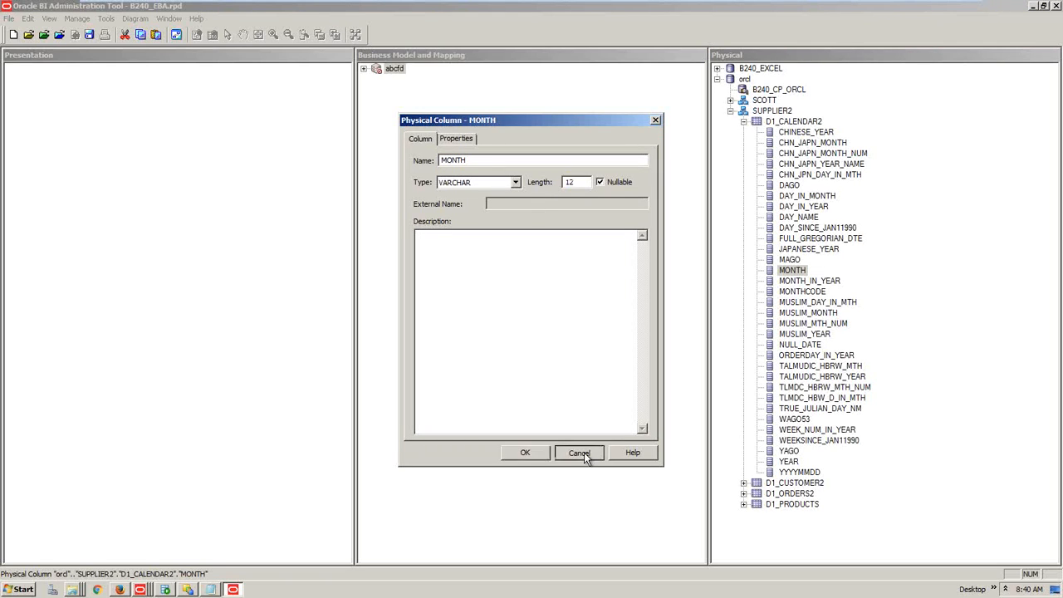
pyautogui.click(731, 100)
pyautogui.doubleClick(767, 123)
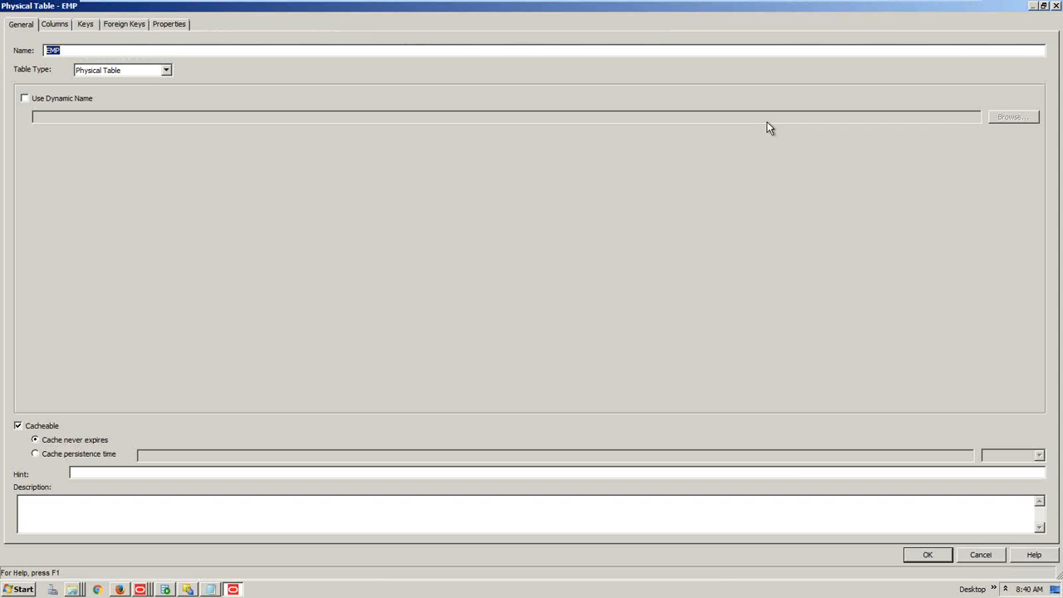
# Review EMP's primary key PK_EMP on EMPNO and its foreign keys to PK_DEPT and the manager key
pyautogui.click(87, 27)
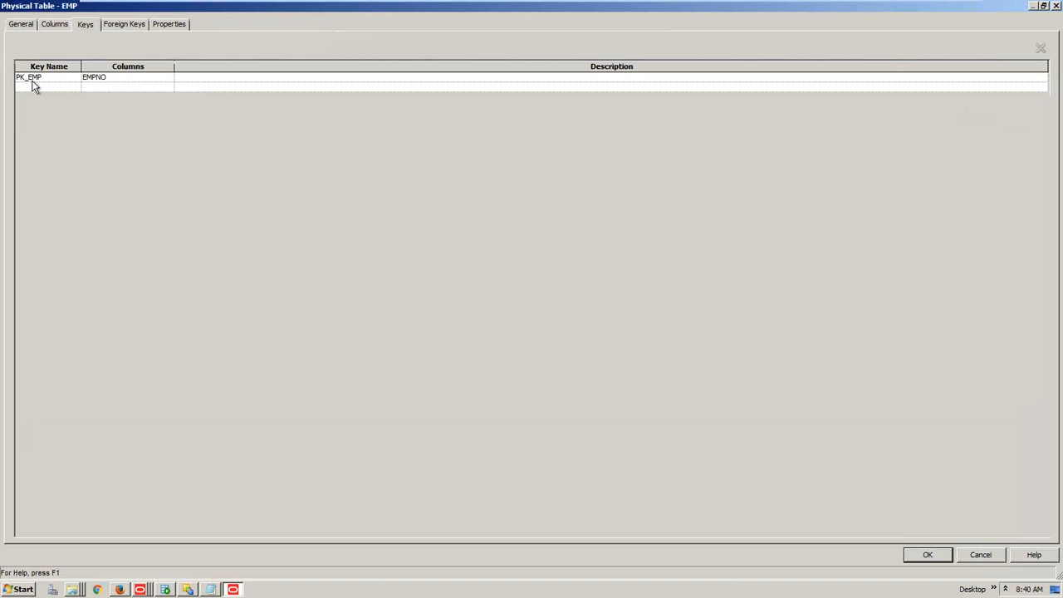
pyautogui.click(124, 24)
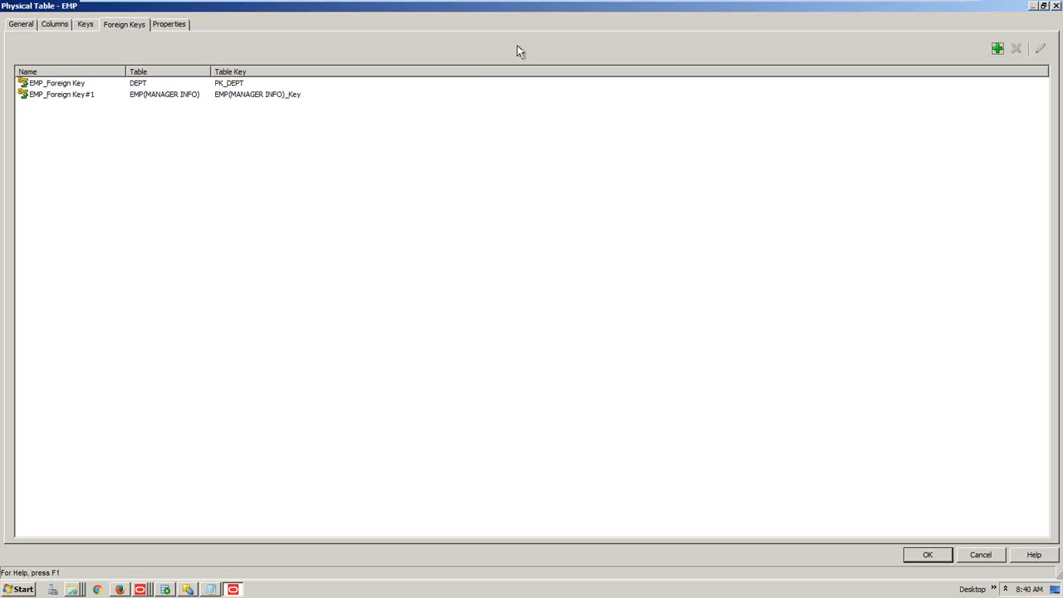
pyautogui.click(1056, 6)
# Start a metadata import through the B240_CP_ORCL connection pool, then cancel it
pyautogui.rightClick(776, 91)
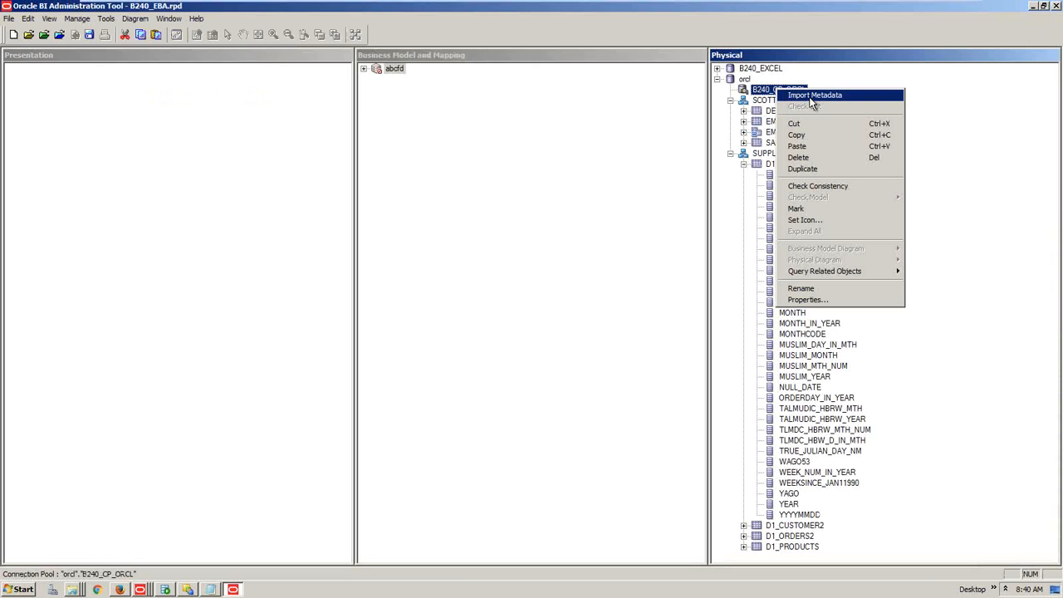
pyautogui.click(812, 96)
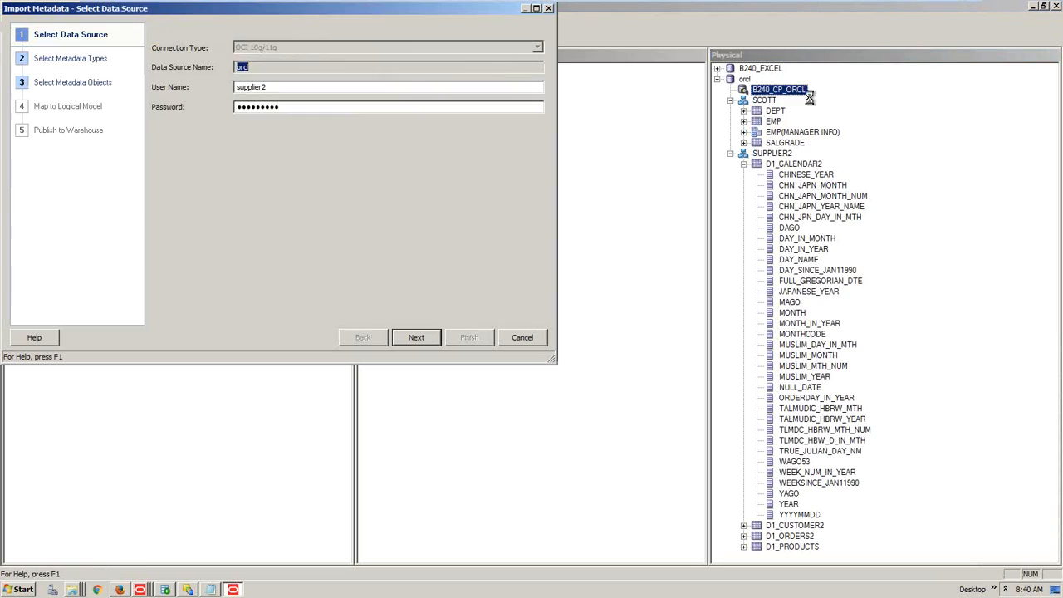
pyautogui.press('Return')
pyautogui.click(290, 85)
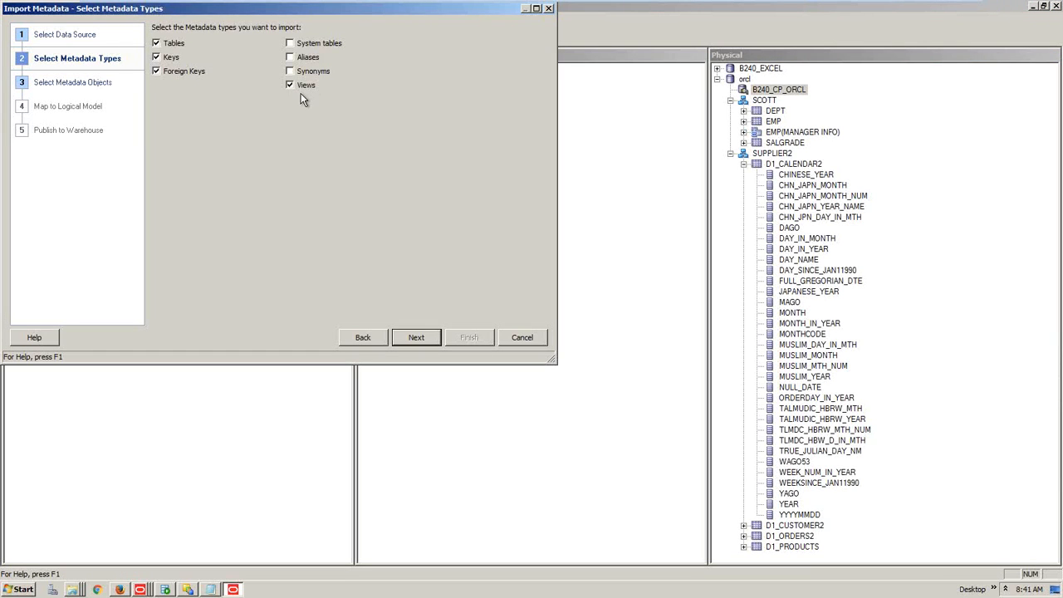
pyautogui.click(291, 86)
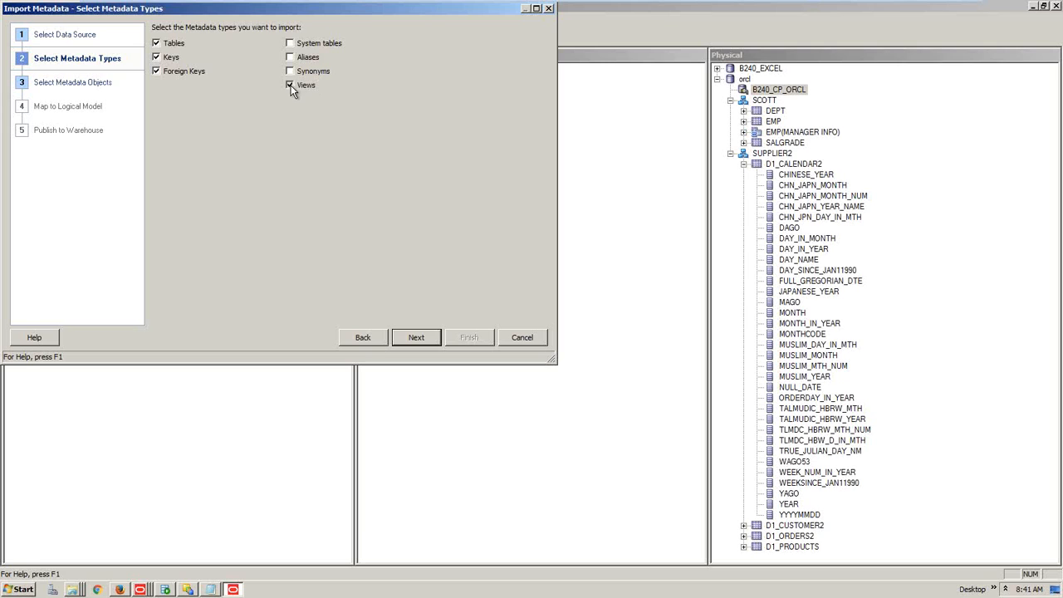
pyautogui.click(550, 10)
pyautogui.click(282, 214)
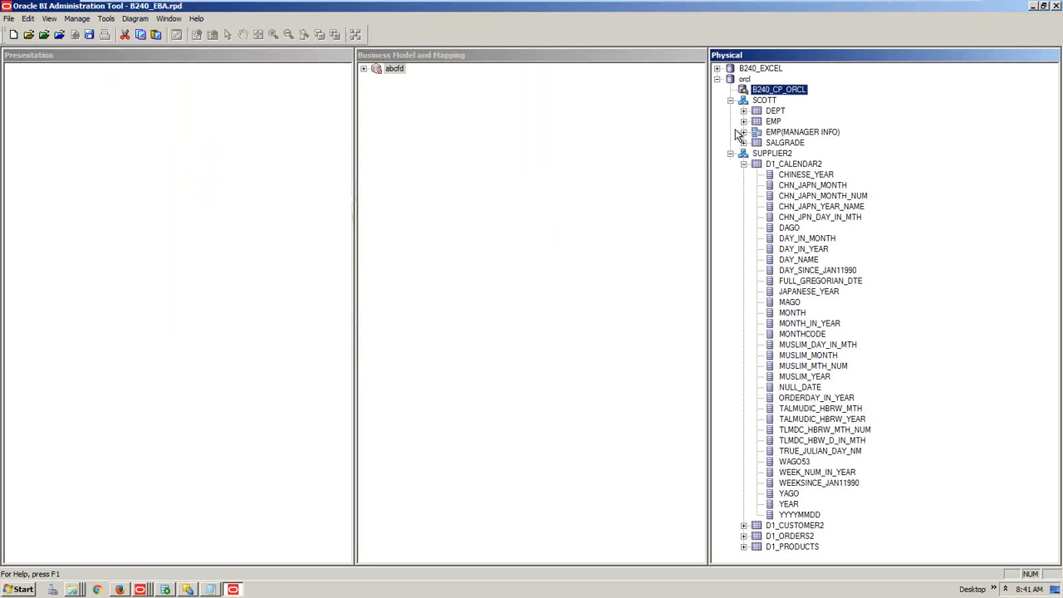
# Create a new physical table under SCOTT, list its table types, and minimize the virtual machine
pyautogui.rightClick(765, 102)
pyautogui.click(809, 114)
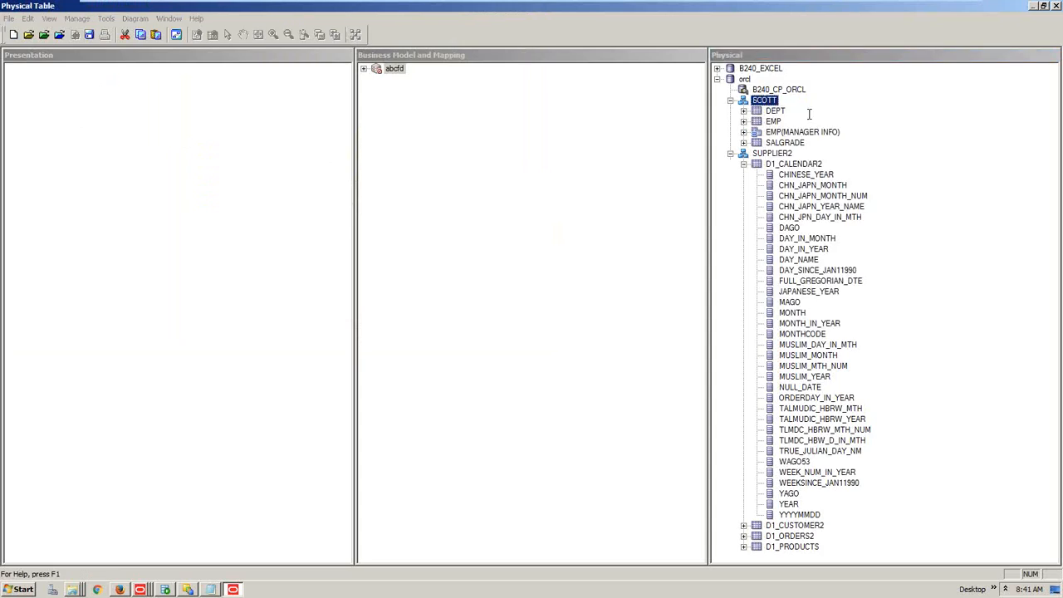
pyautogui.click(165, 70)
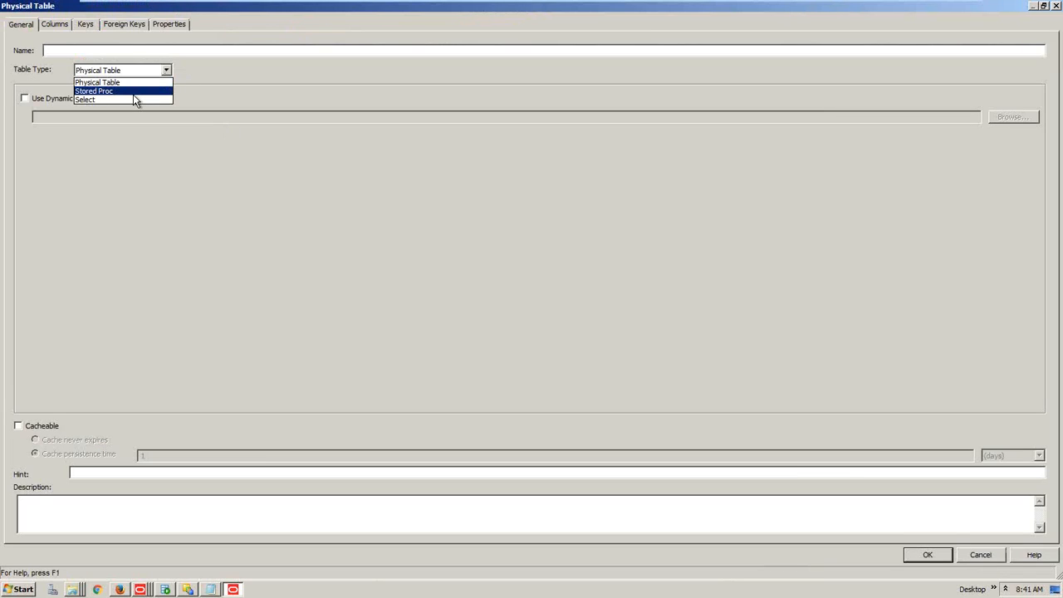
pyautogui.moveTo(898, 6)
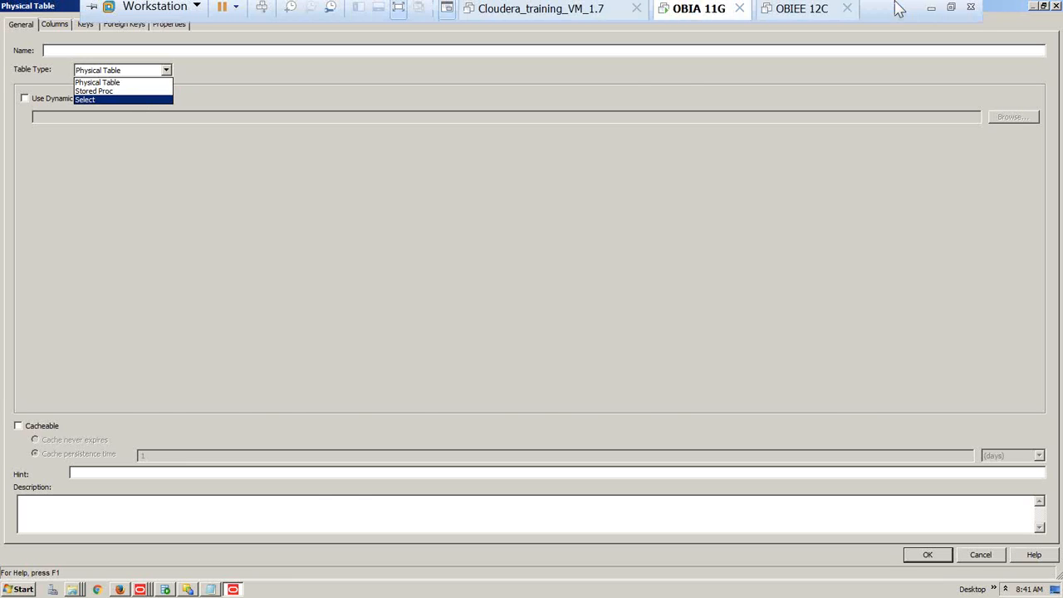
pyautogui.click(932, 15)
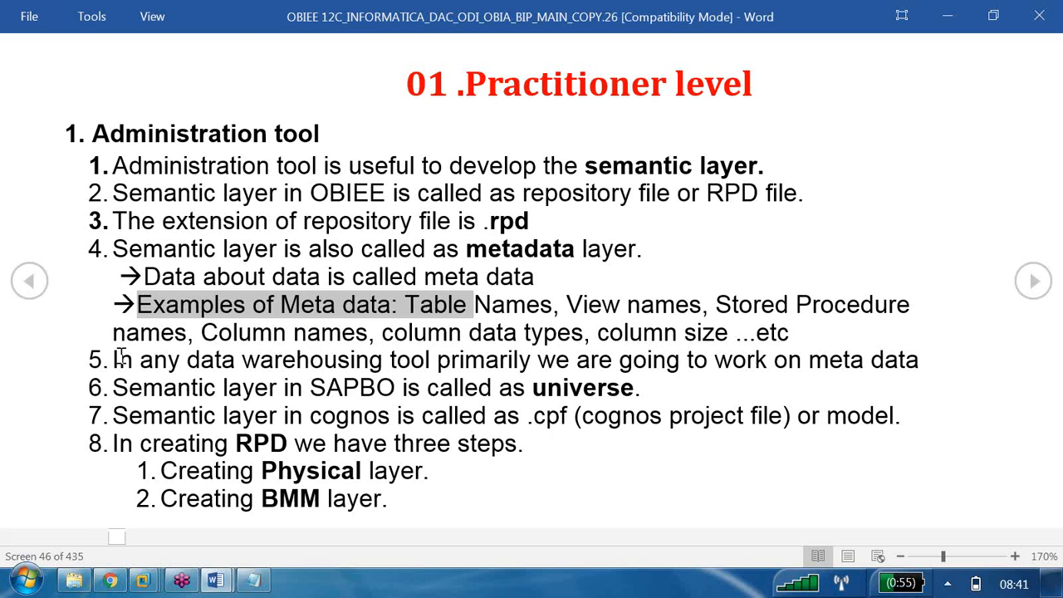
# Select point 5 about working on meta data in any data warehousing tool
pyautogui.moveTo(129, 359); pyautogui.dragTo(917, 371)
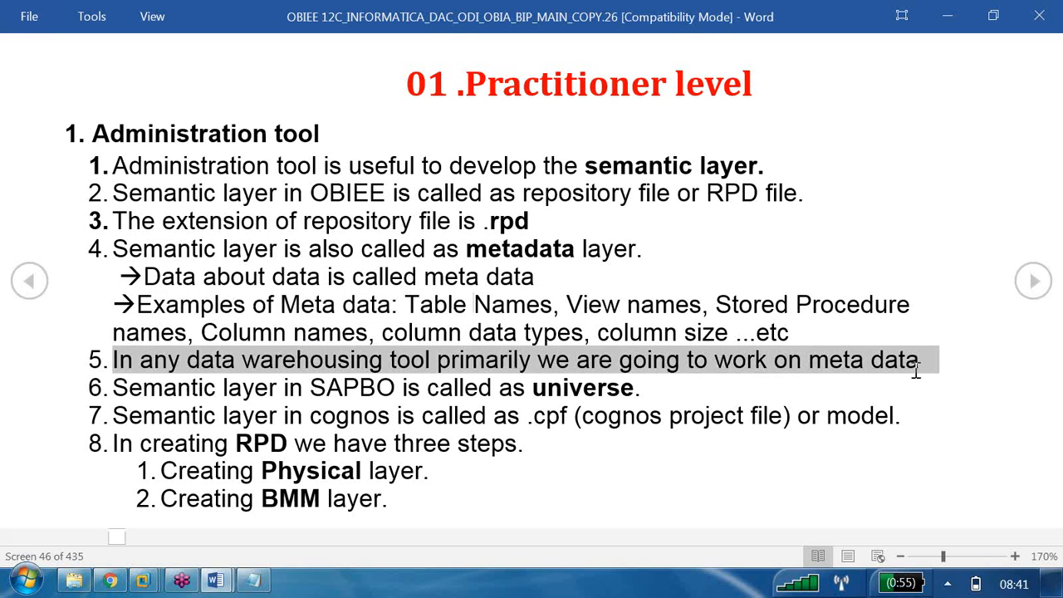
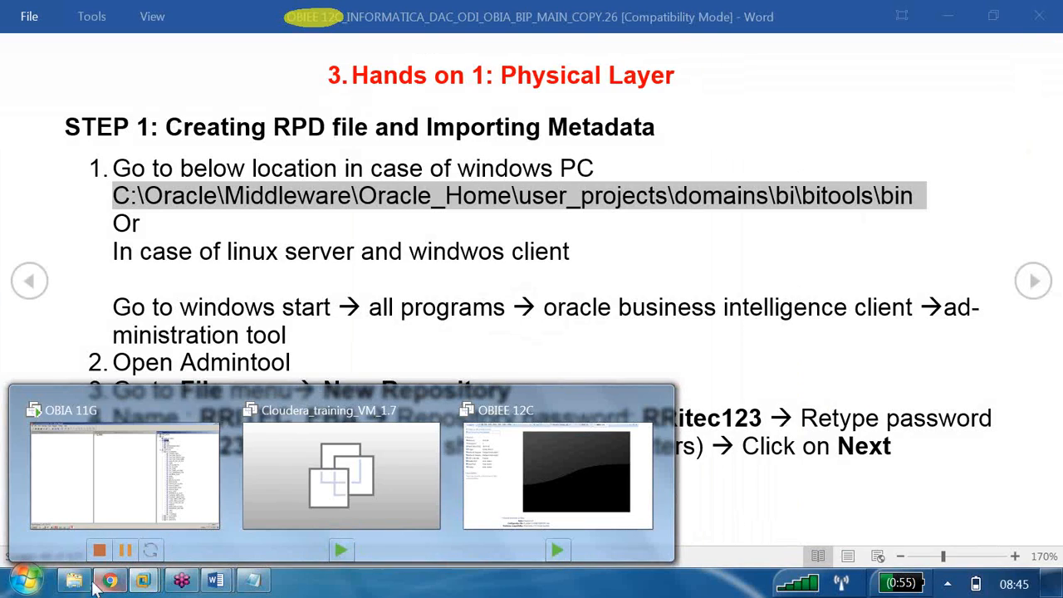
# Open OBIEE 11G_ODI_OBIA 11G_BIP_MAIN_COPY.27 from the 01 OBIEE\19.Class Room Notes folder
pyautogui.click(94, 585)
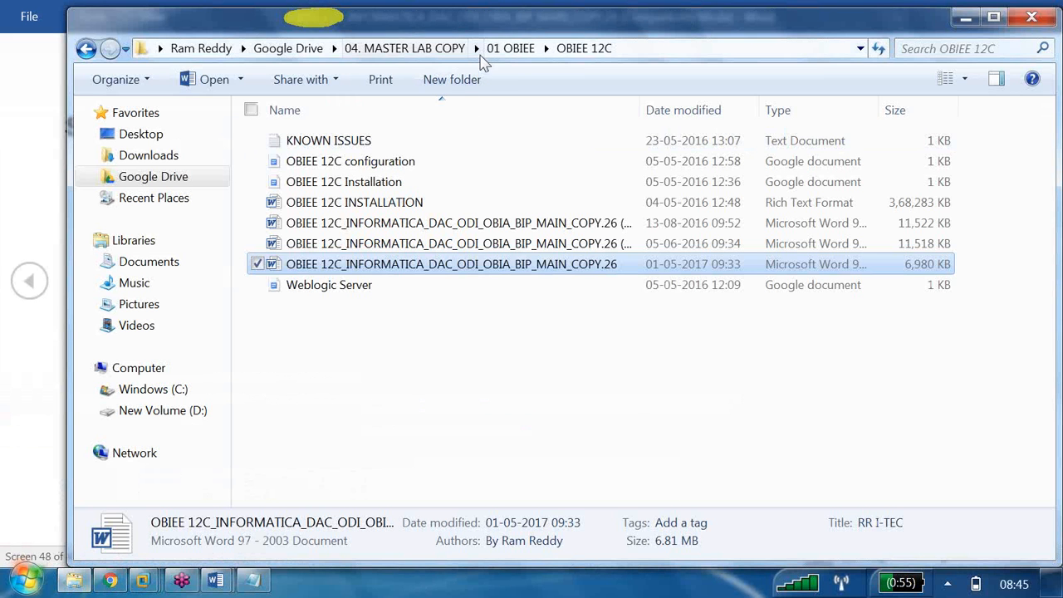
pyautogui.click(515, 54)
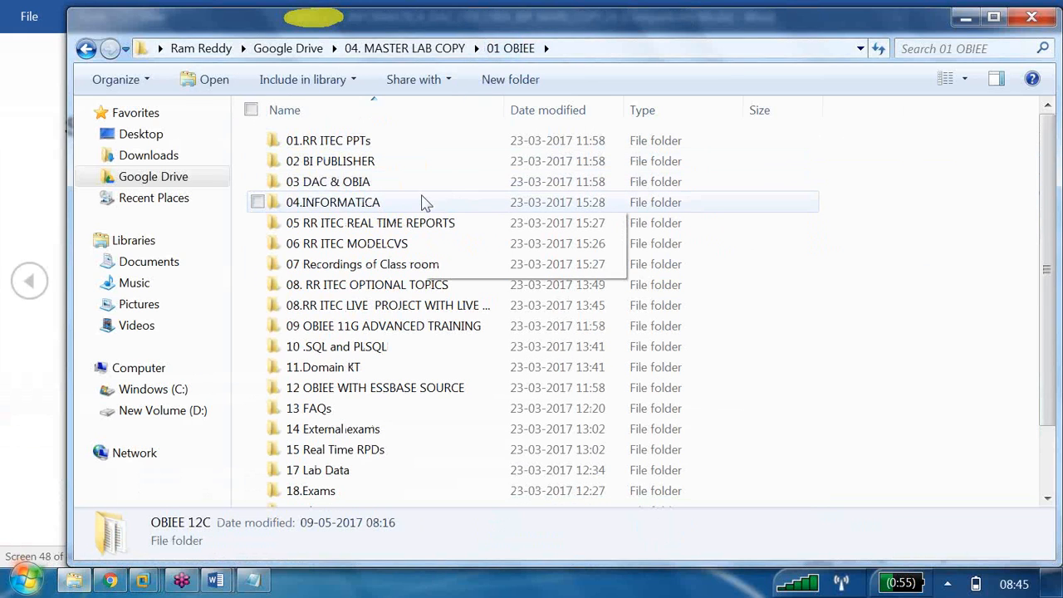
pyautogui.scroll(-2, 423, 202)
pyautogui.doubleClick(343, 435)
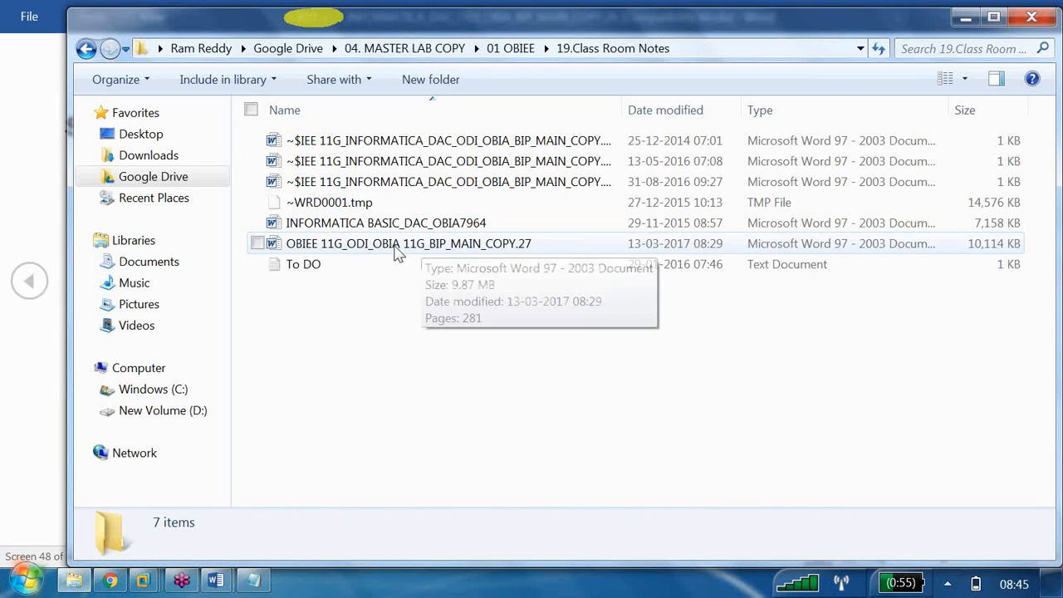
pyautogui.click(401, 252)
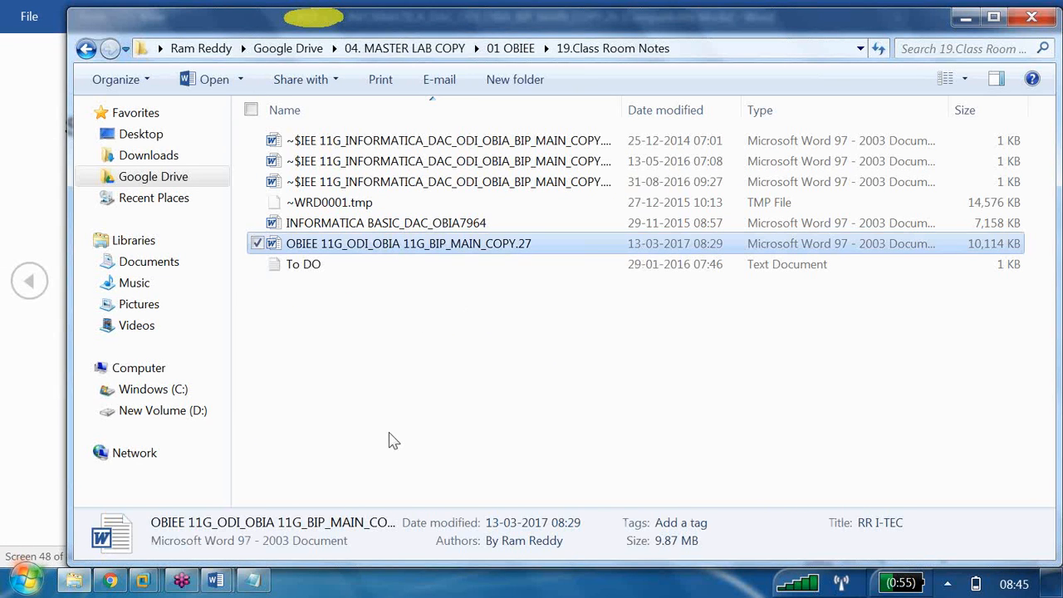
pyautogui.doubleClick(391, 249)
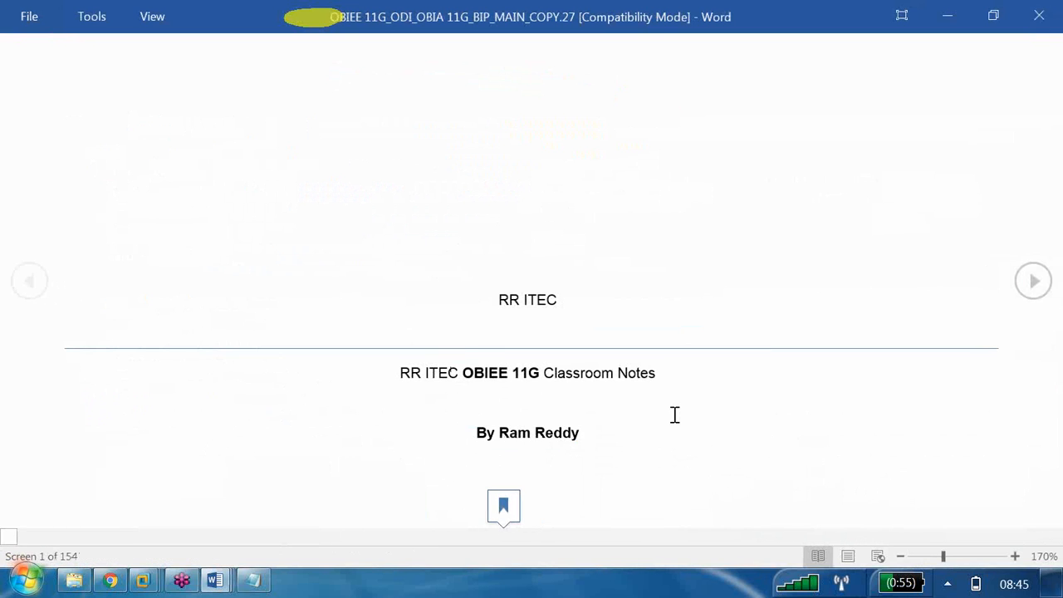
# Follow the '3. Hands on 1: Physical Layer' contents link and highlight Step 1's instructions
pyautogui.scroll(-3, 674, 416)
pyautogui.scroll(-3, 675, 415)
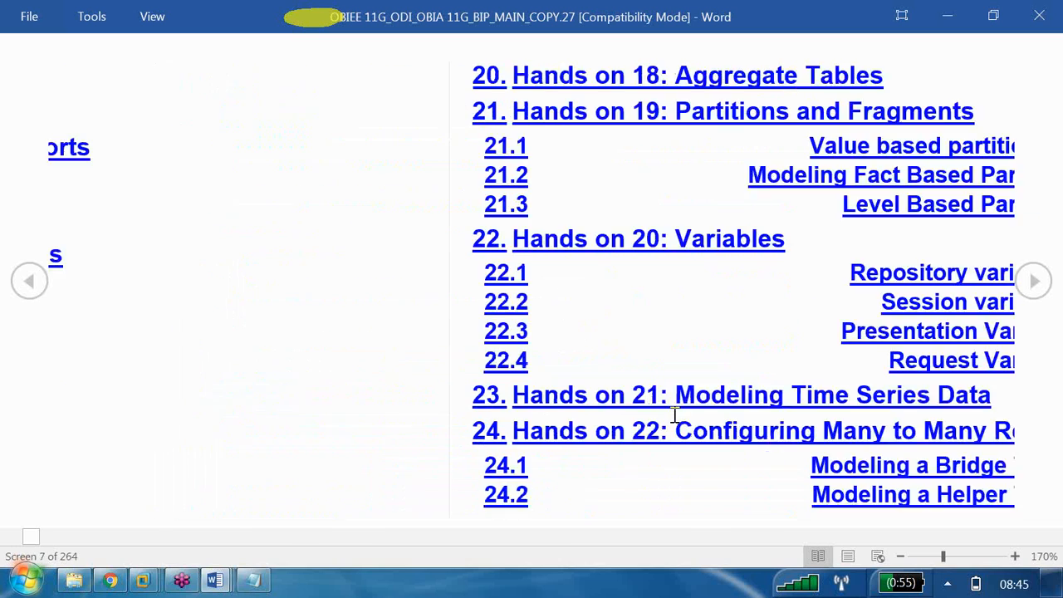
pyautogui.scroll(2, 675, 416)
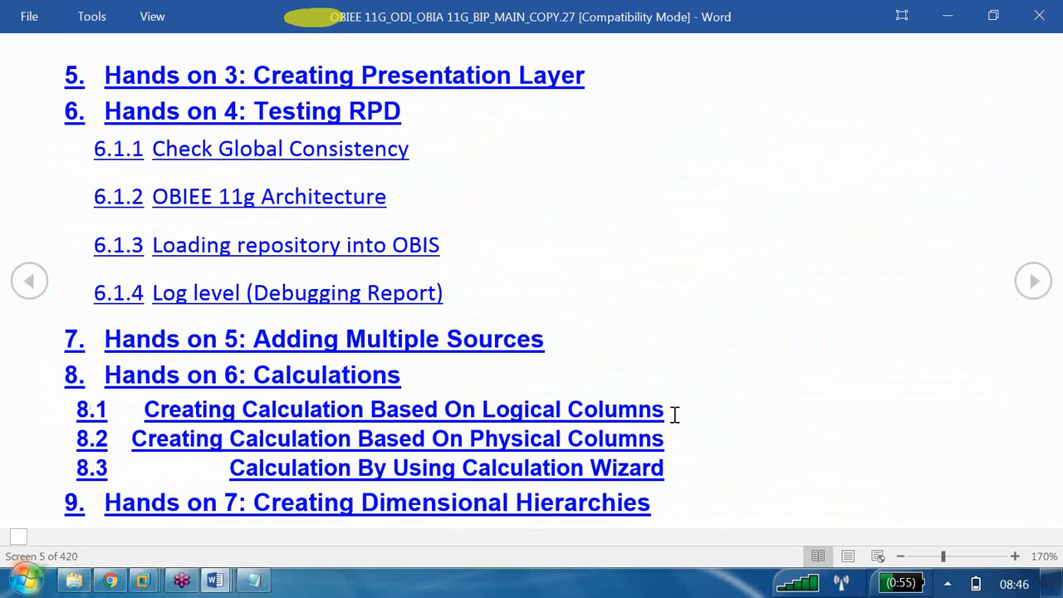
pyautogui.scroll(1, 674, 416)
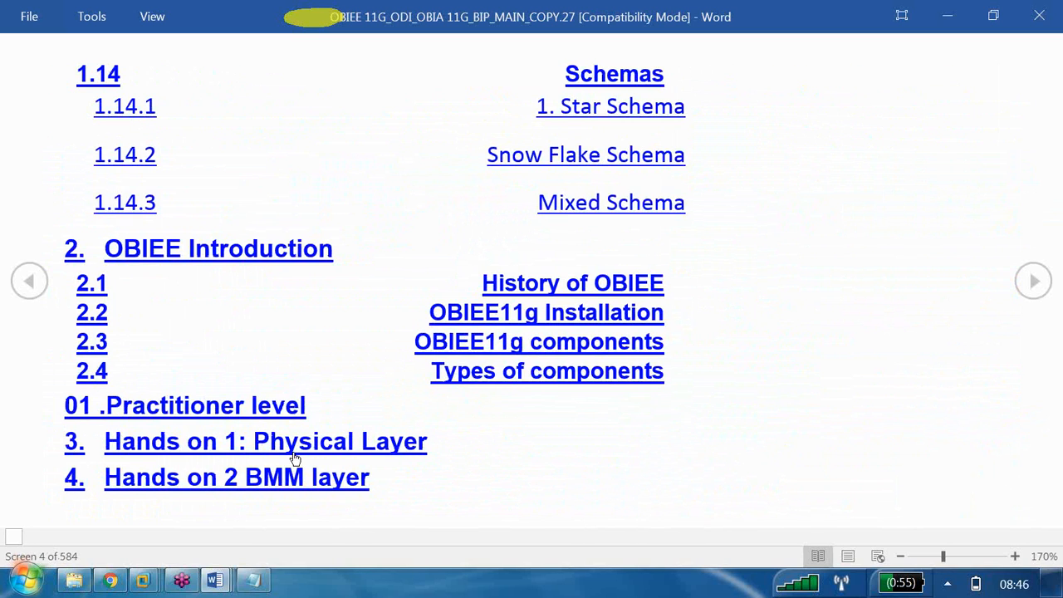
pyautogui.click(295, 450)
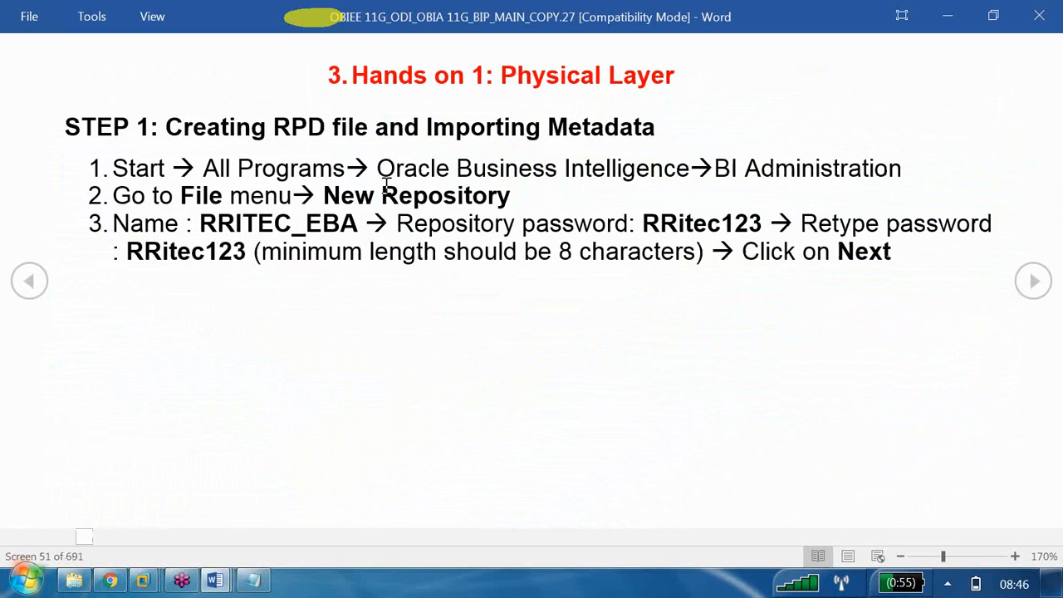
pyautogui.moveTo(909, 166); pyautogui.dragTo(111, 163)
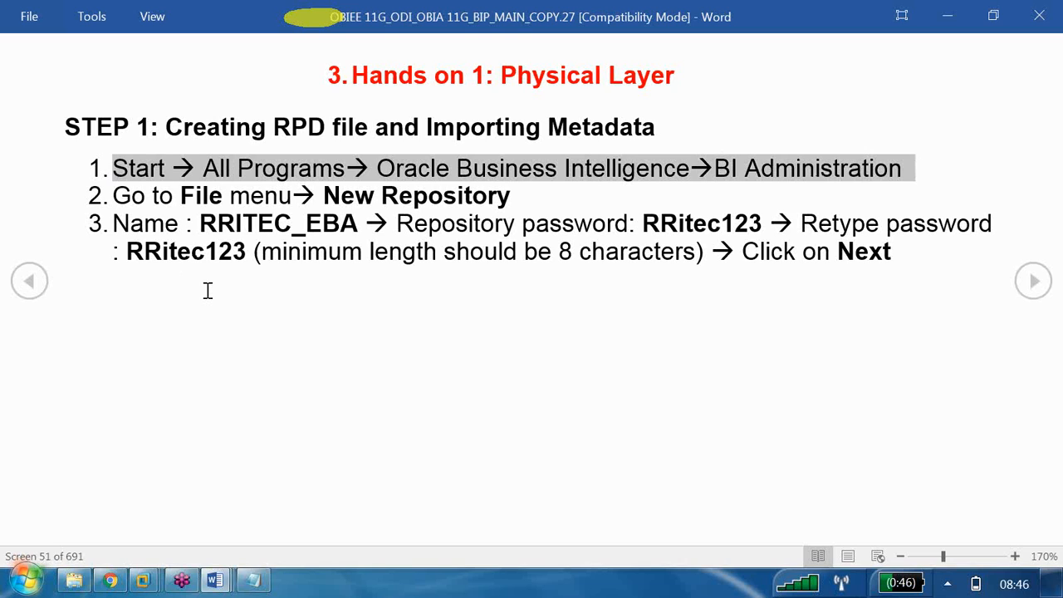
# In the OBIA 11G virtual machine, close the B240_EBA repository without saving changes
pyautogui.click(144, 580)
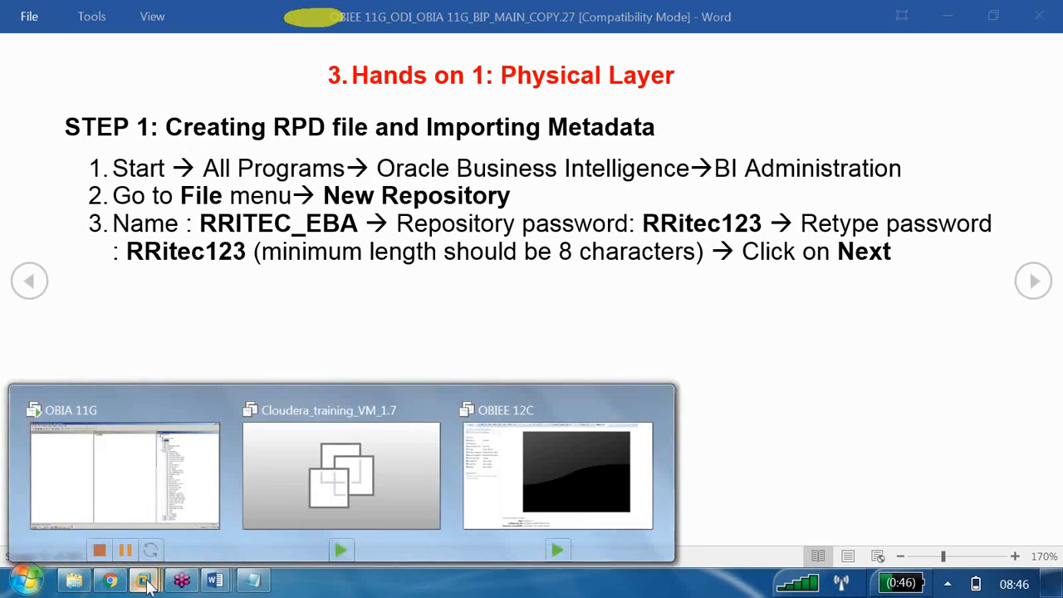
pyautogui.click(142, 480)
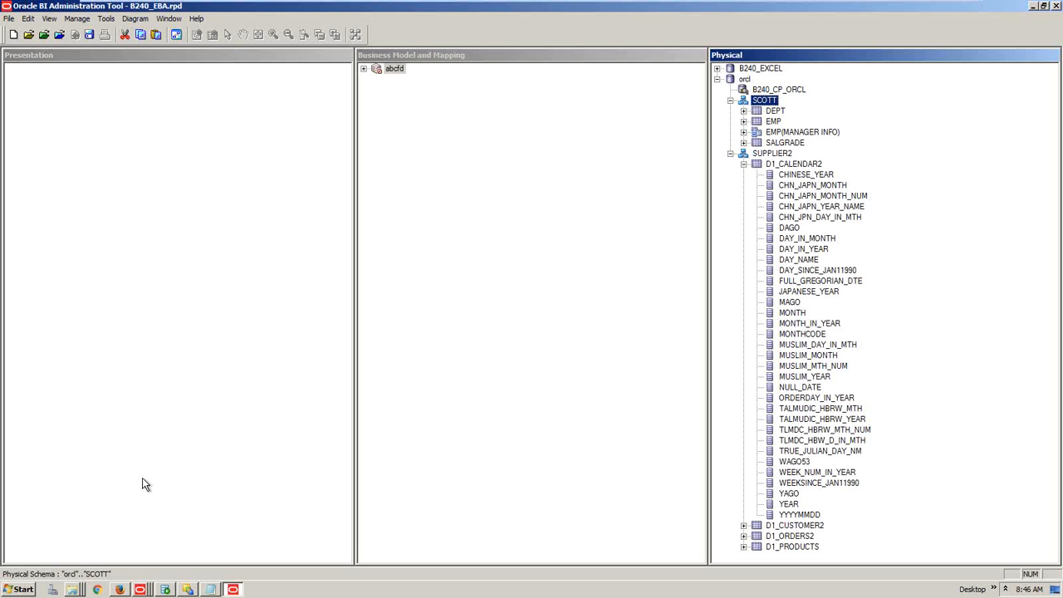
pyautogui.click(1056, 6)
pyautogui.click(552, 328)
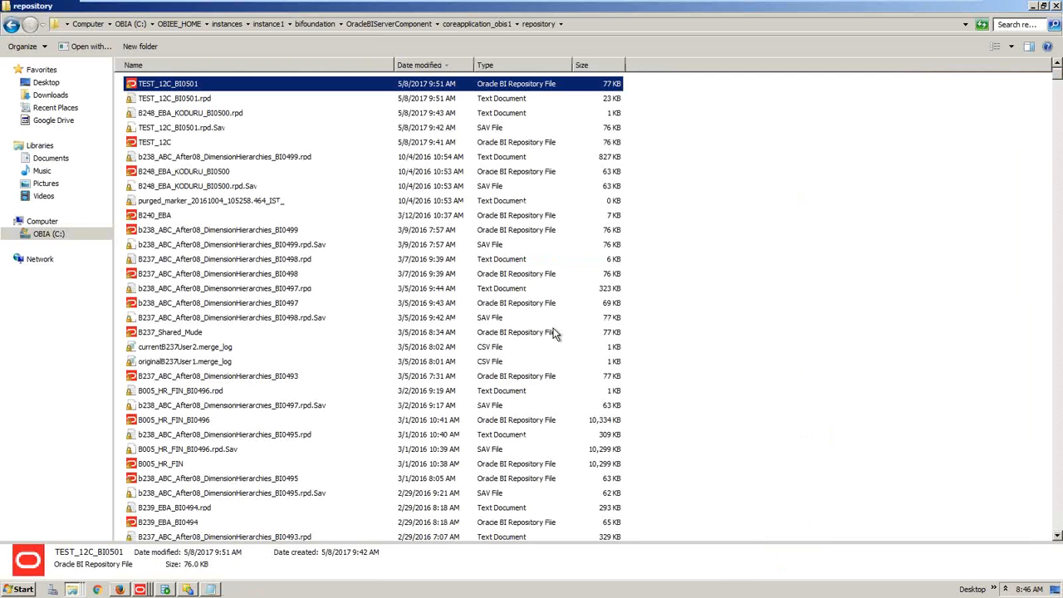
# Relaunch BI Administration from the Start menu's Oracle Business Intelligence program group
pyautogui.click(23, 591)
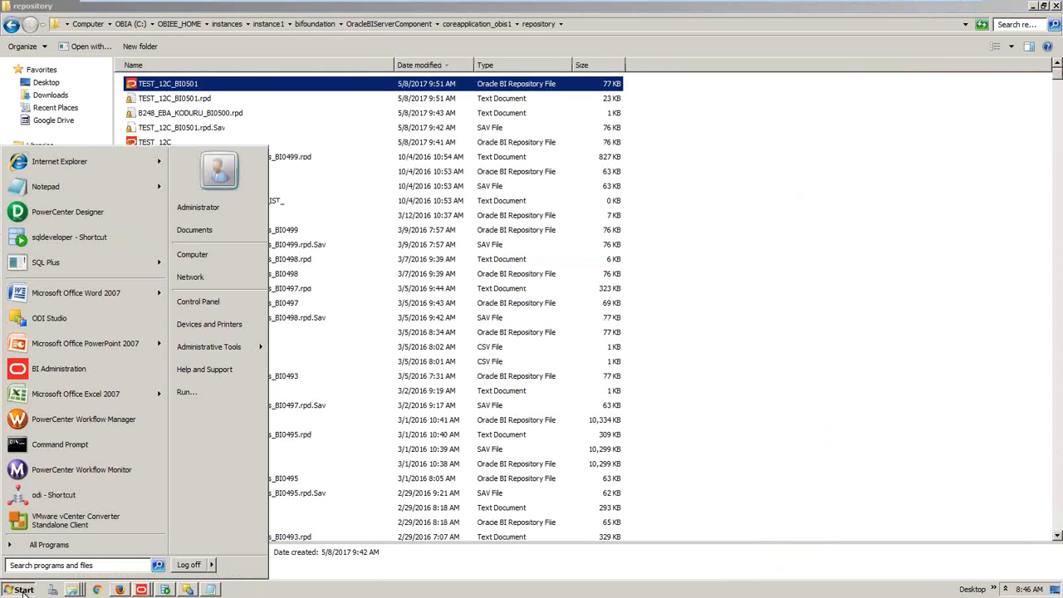
pyautogui.click(56, 548)
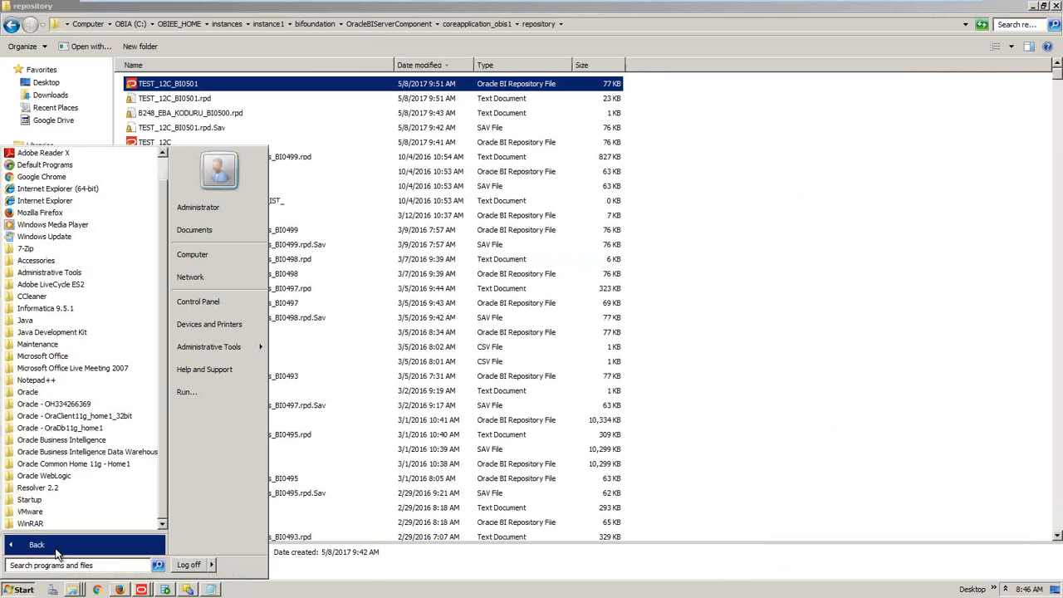
pyautogui.click(103, 441)
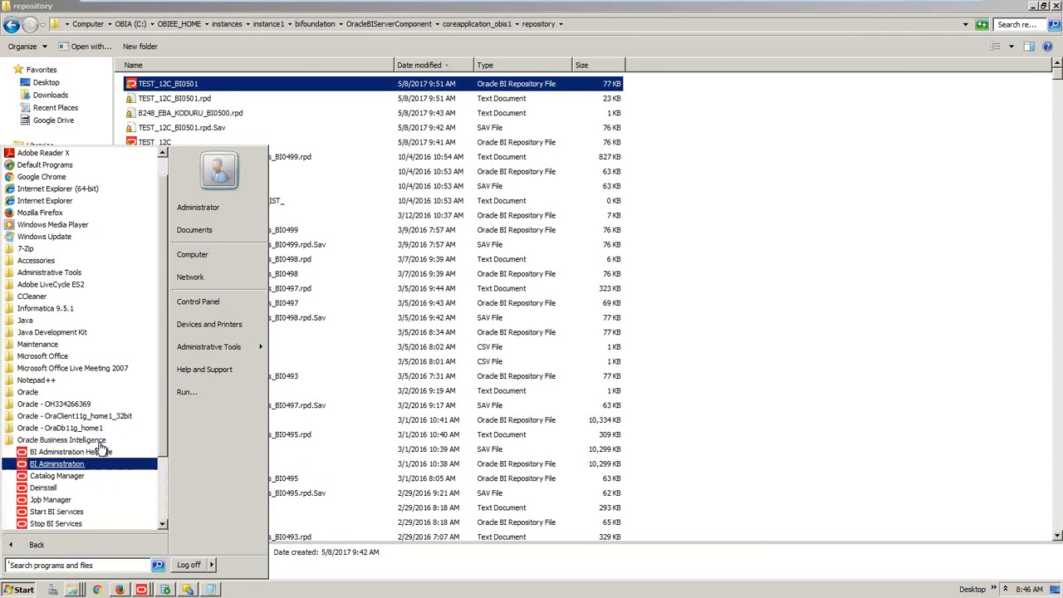
pyautogui.click(58, 464)
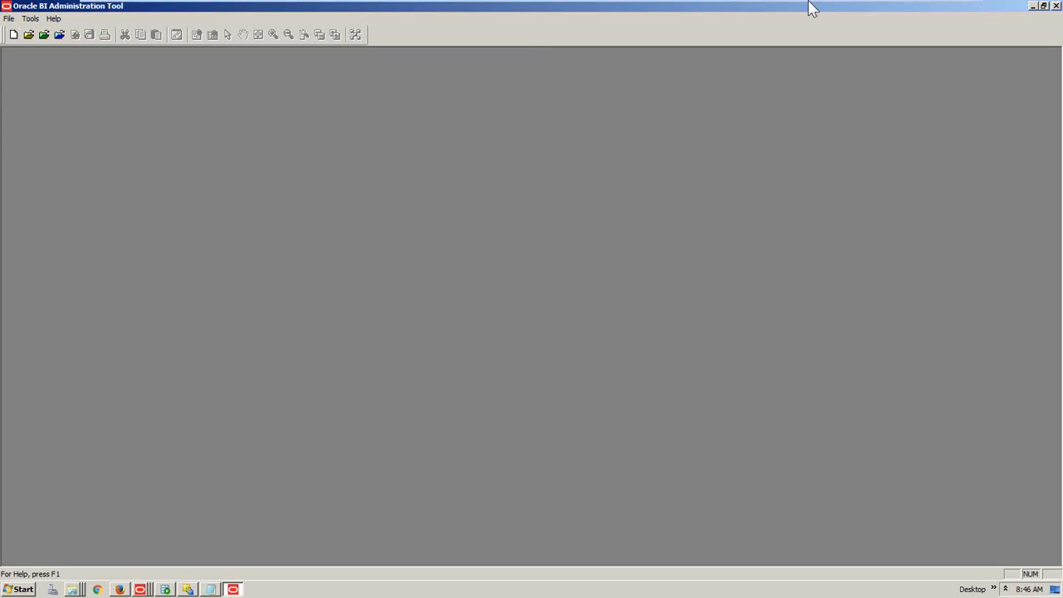
# Minimize the virtual machine and highlight the New Repository step in the 11G notes
pyautogui.moveTo(813, 5)
pyautogui.click(932, 16)
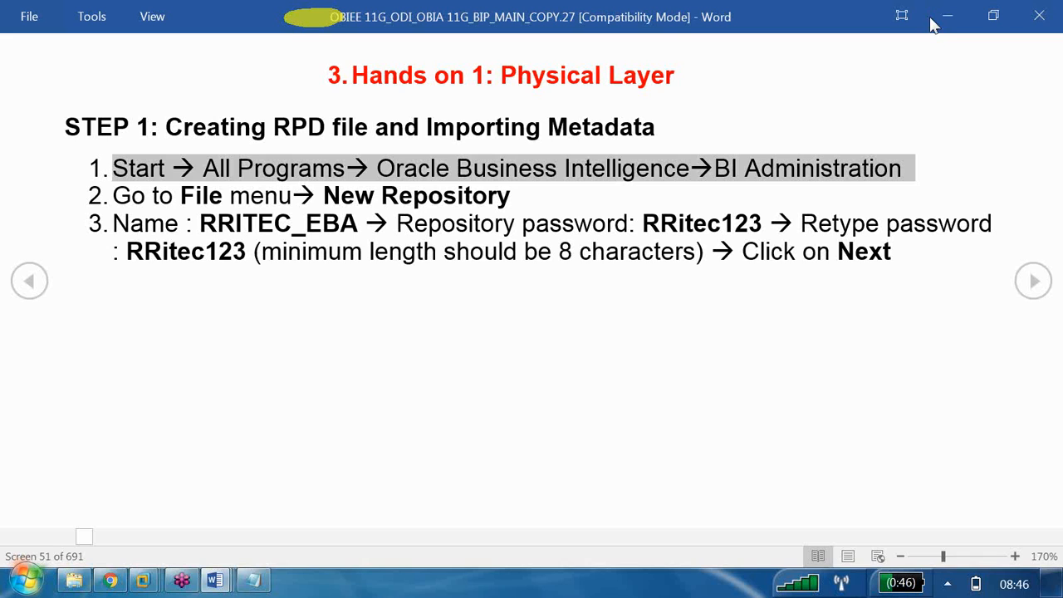
pyautogui.moveTo(131, 199); pyautogui.dragTo(463, 192)
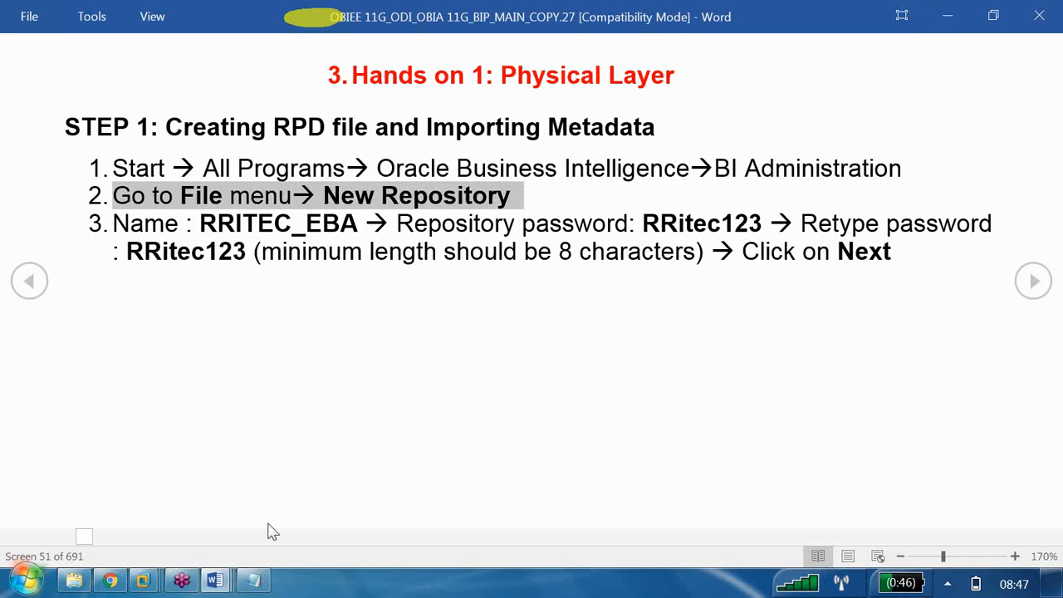
# Switch to the OBIEE 12C notes and highlight its New Repository step and 'Admintool'
pyautogui.moveTo(215, 580)
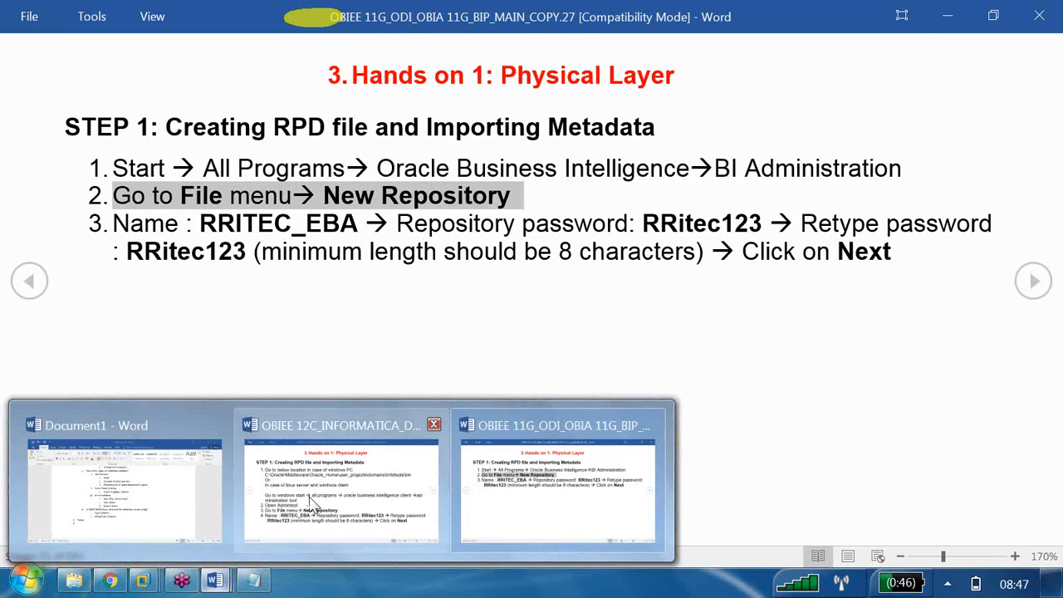
pyautogui.click(277, 542)
pyautogui.moveTo(114, 391); pyautogui.dragTo(484, 391)
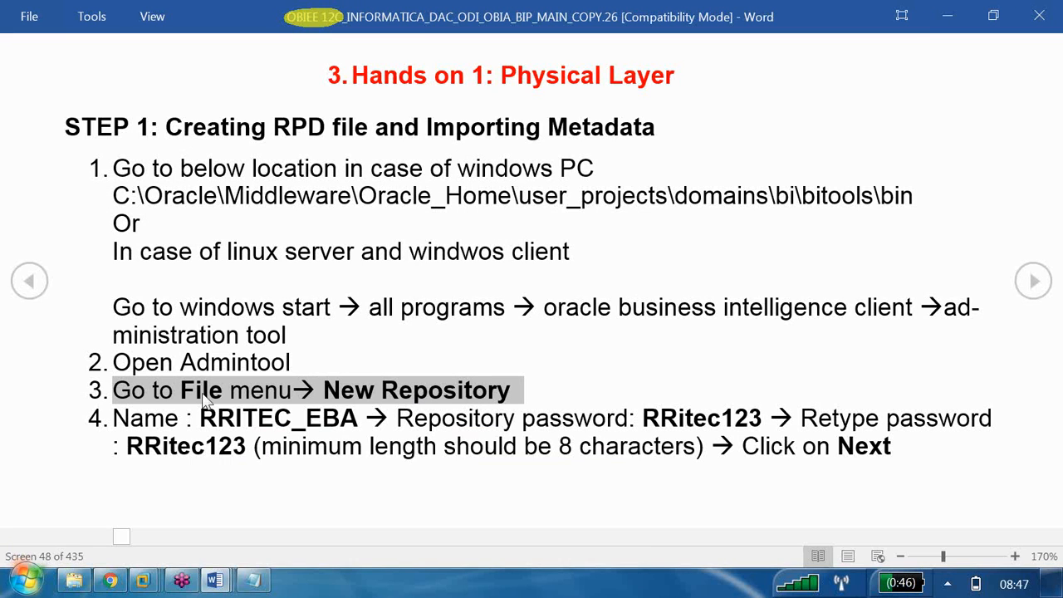
pyautogui.moveTo(181, 363); pyautogui.dragTo(294, 364)
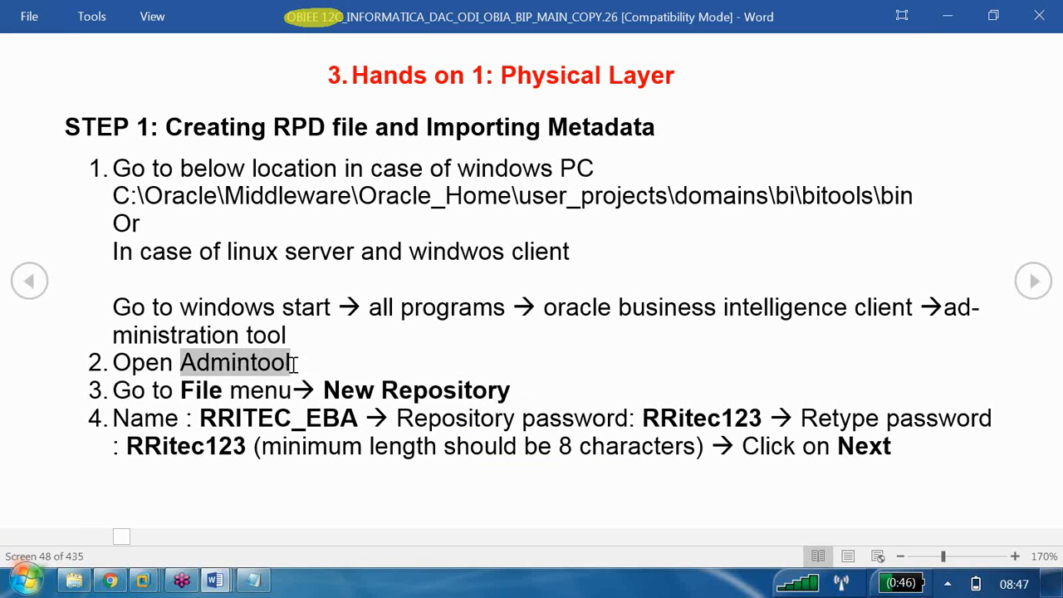
pyautogui.moveTo(137, 391); pyautogui.dragTo(477, 403)
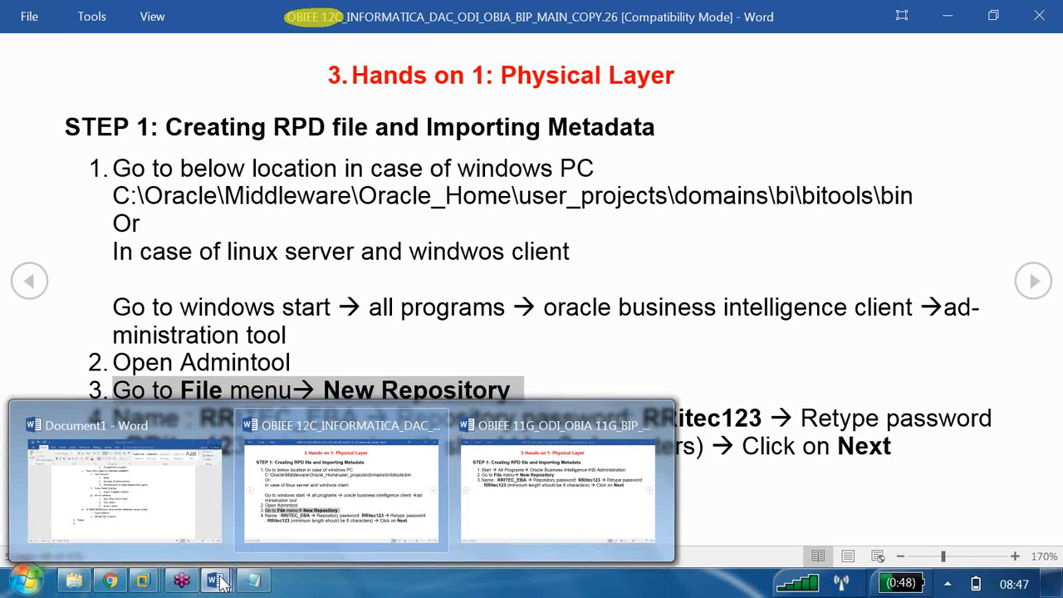
# Back in the OBIA 11G VM, start File > New Repository and centre the wizard
pyautogui.moveTo(143, 586)
pyautogui.click(165, 485)
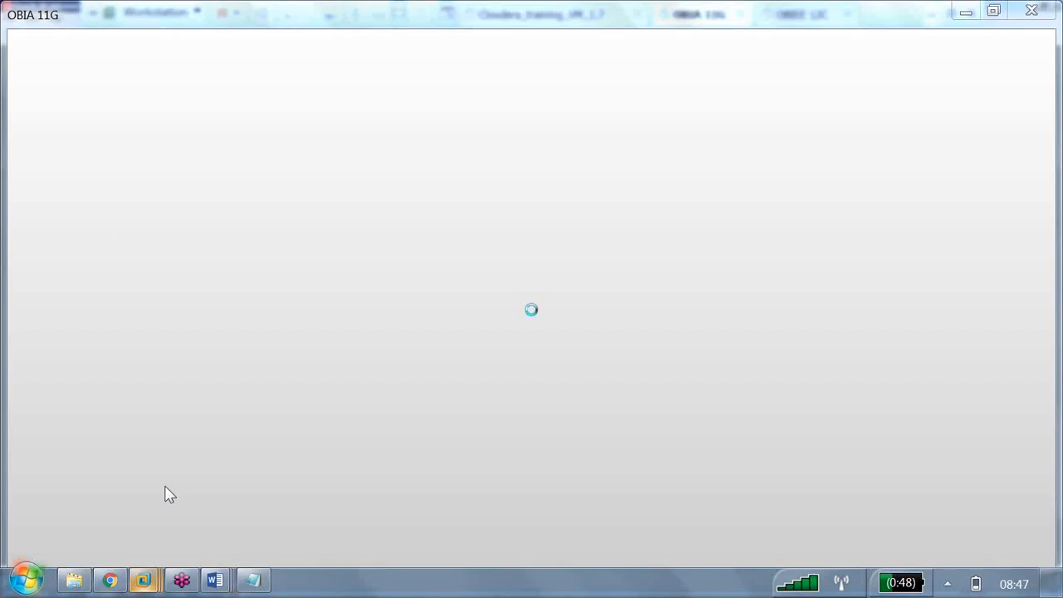
pyautogui.click(8, 18)
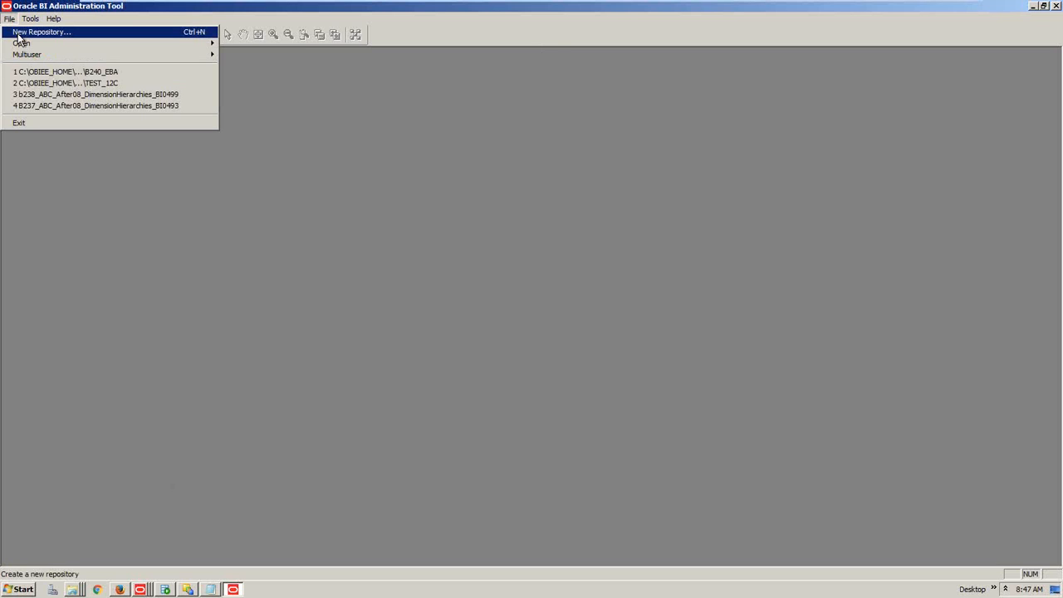
pyautogui.click(20, 33)
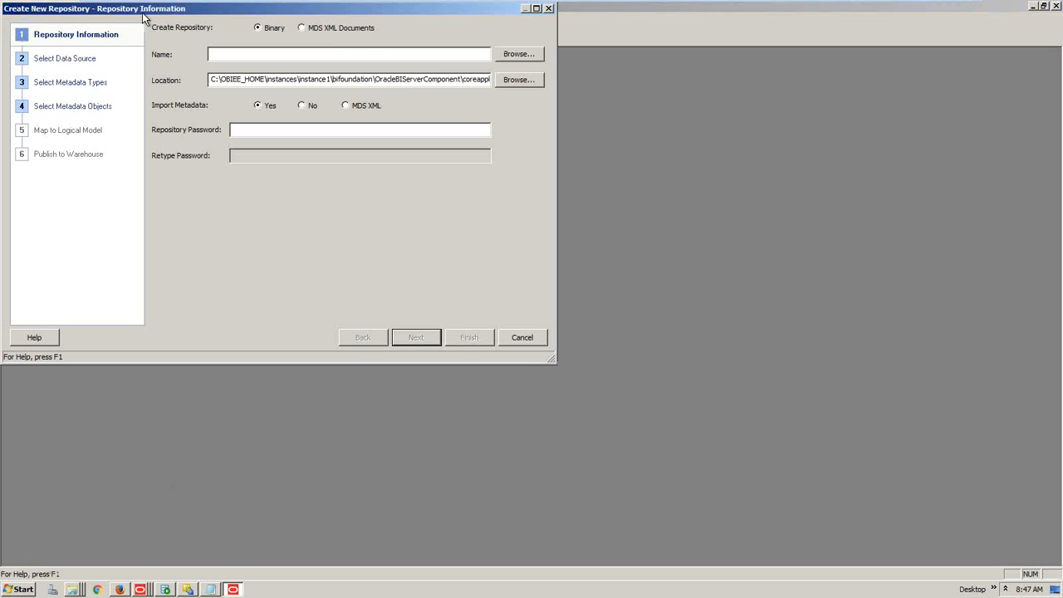
pyautogui.moveTo(163, 14); pyautogui.dragTo(267, 80)
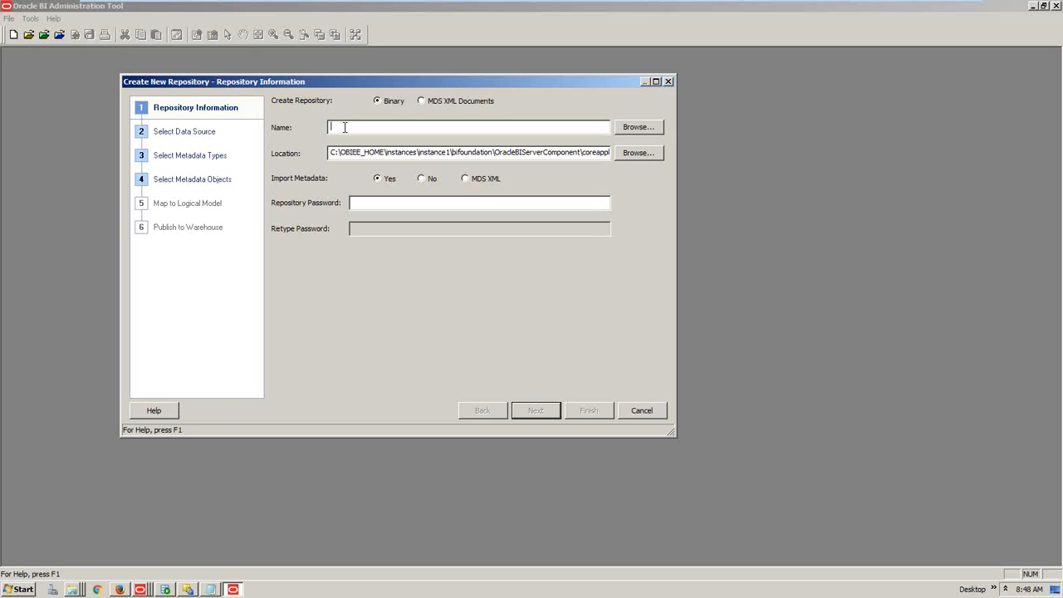
# Name the new repository RRITEC_11G, correcting typos along the way
pyautogui.write('R')
pyautogui.write('RR')
pyautogui.press('BackSpace')
pyautogui.write('ITEC')
pyautogui.write('_!@')
pyautogui.write('C')
pyautogui.press('BackSpace')
pyautogui.press('BackSpace')
pyautogui.press('BackSpace')
pyautogui.write('12')
pyautogui.write('c')
pyautogui.write('C')
pyautogui.write('_11G')
pyautogui.press('BackSpace')
pyautogui.press('BackSpace')
pyautogui.press('BackSpace')
pyautogui.press('BackSpace')
pyautogui.press('BackSpace')
pyautogui.press('BackSpace')
pyautogui.write('1G')
# Check that the location path ends in the repository folder
pyautogui.click(342, 154)
pyautogui.press('End')
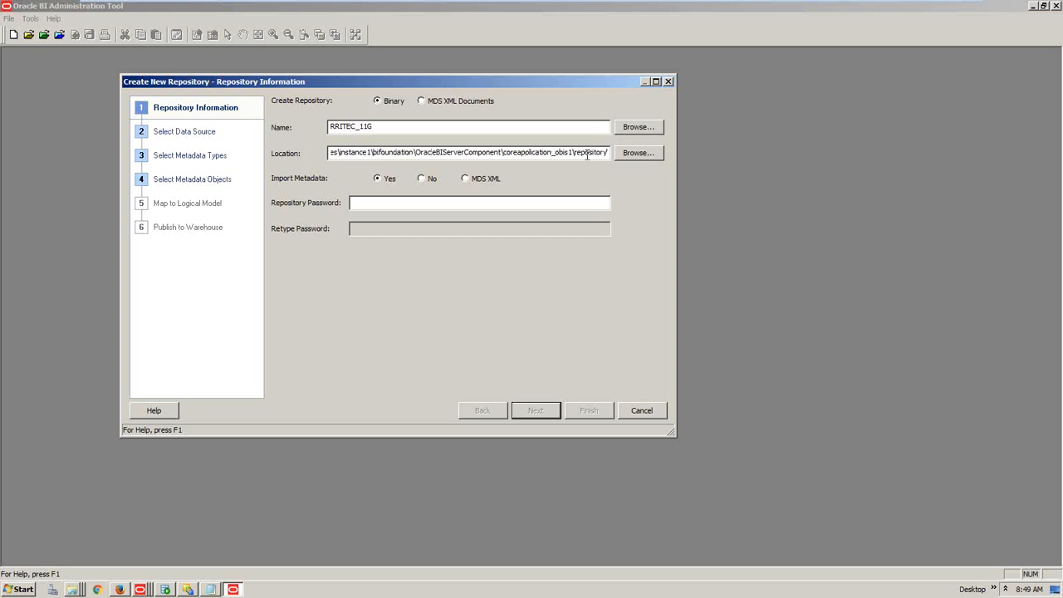
pyautogui.moveTo(574, 153); pyautogui.dragTo(615, 159)
# Try the MDS XML import option, then set Import Metadata back to Yes
pyautogui.click(465, 179)
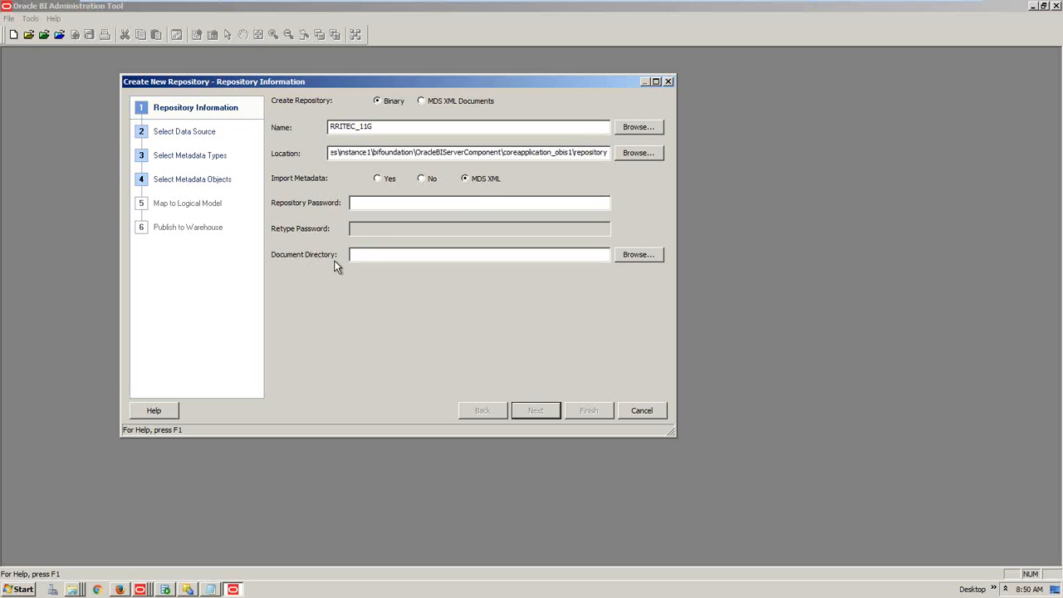
pyautogui.click(377, 181)
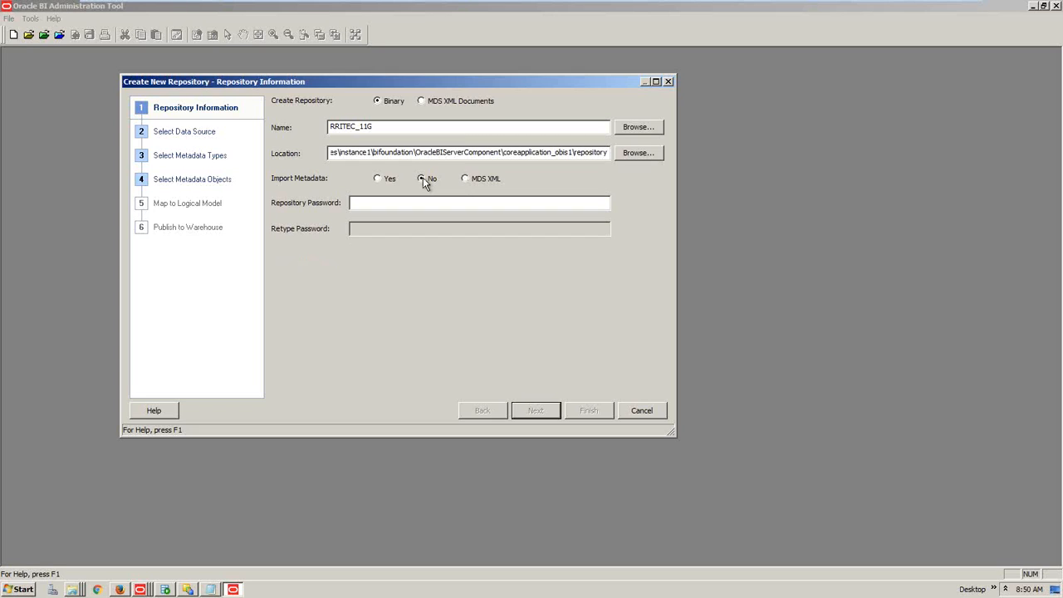
pyautogui.click(379, 181)
# Enter the repository password and retype it to confirm
pyautogui.click(352, 206)
pyautogui.write('••••••')
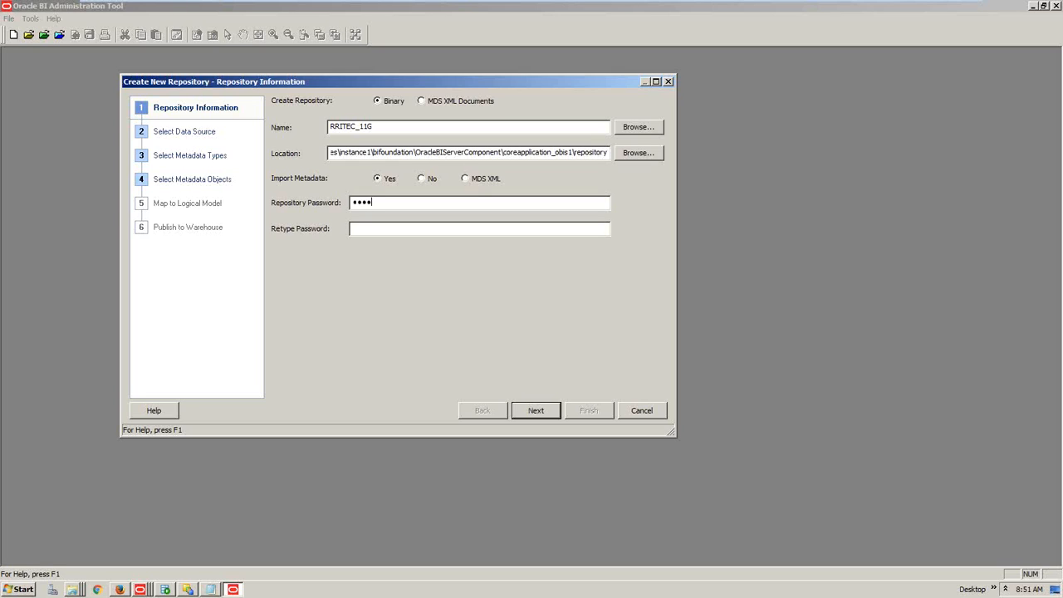
pyautogui.write('•••')
pyautogui.click(386, 224)
pyautogui.write('•••••••••')
# Create RRITEC_11G.rpd, reach Select Data Source, and expand the Connection Type list
pyautogui.click(535, 416)
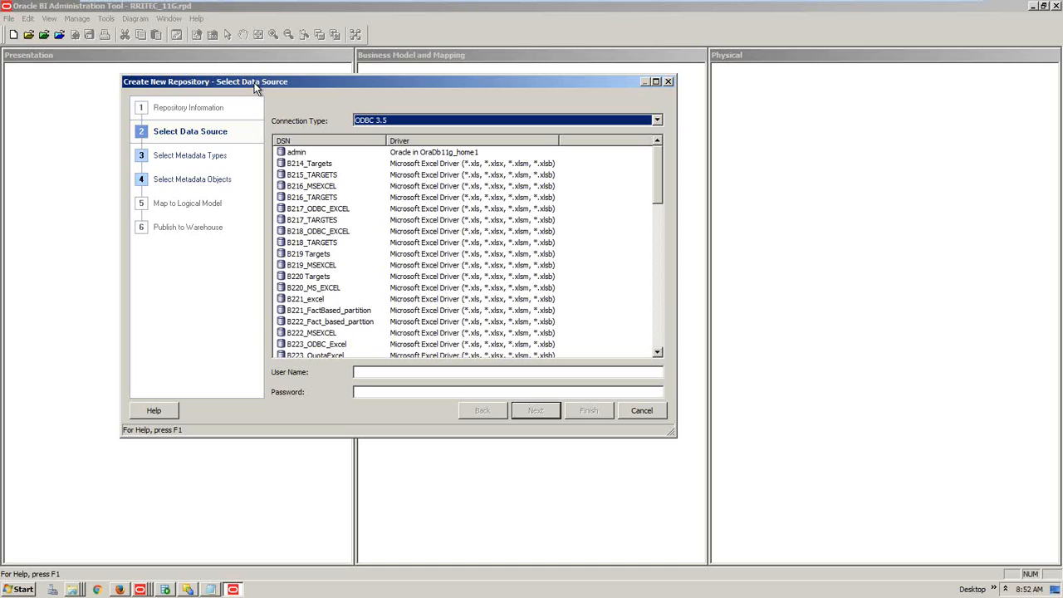
pyautogui.click(386, 120)
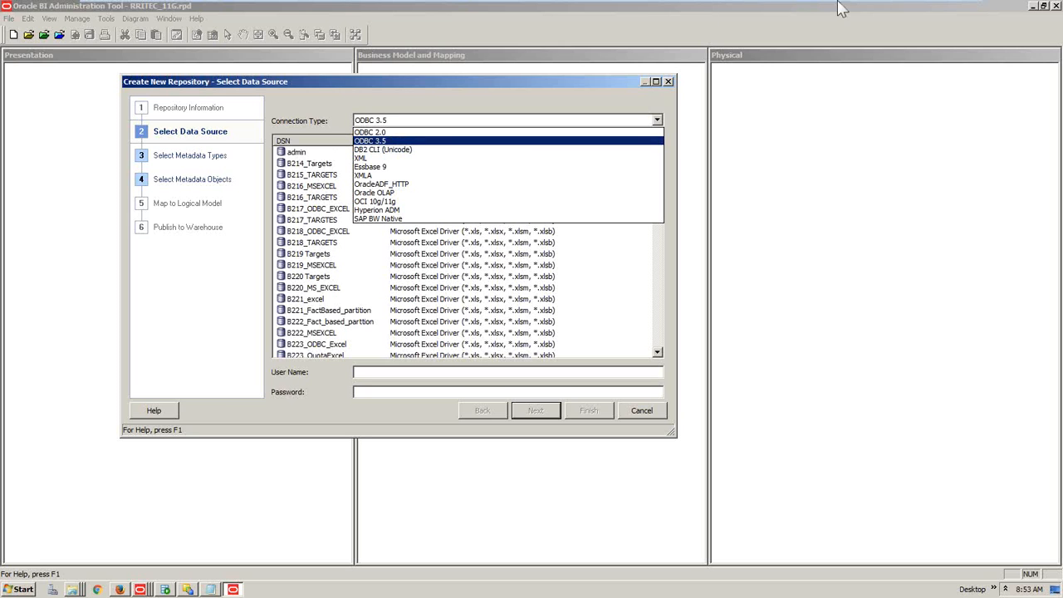
# Minimize the virtual machine to view the Word notes on creating the RPD file
pyautogui.moveTo(840, 4)
pyautogui.click(930, 15)
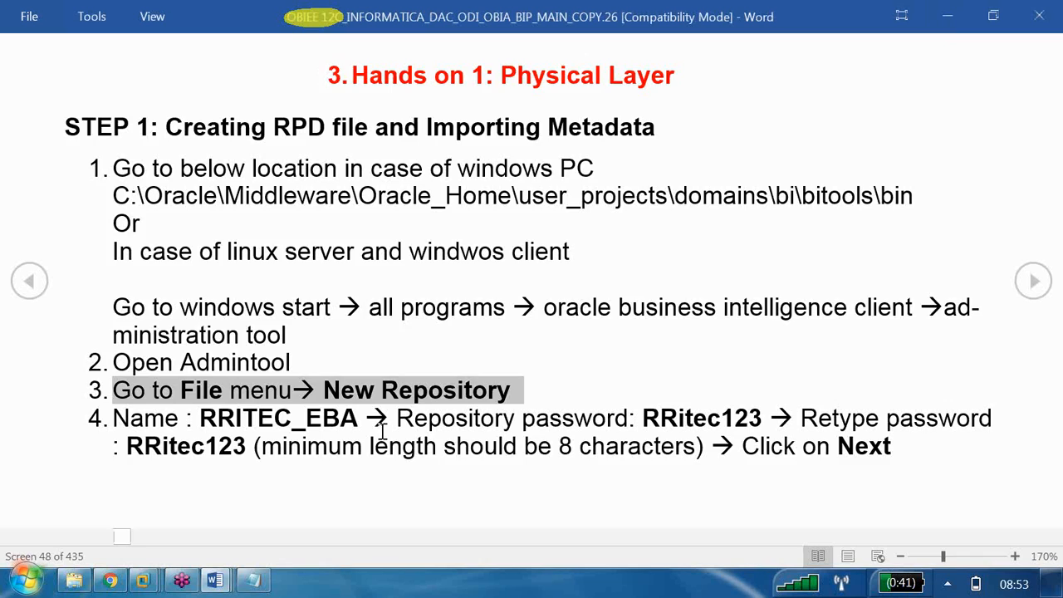
# Highlight the notes' lines on native Oracle connections and the two connection types
pyautogui.scroll(-1, 382, 431)
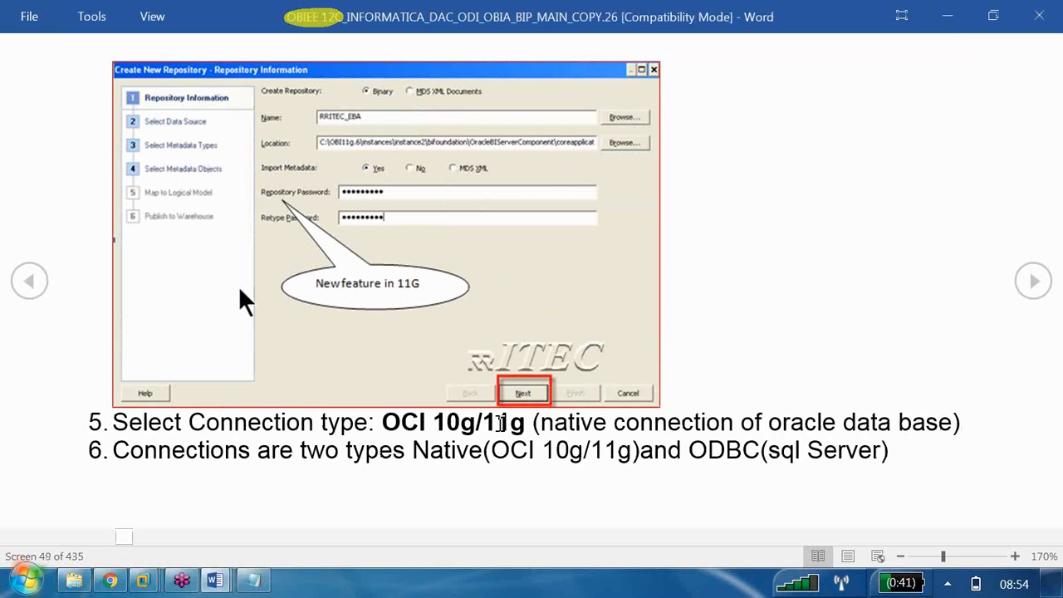
pyautogui.moveTo(540, 424); pyautogui.dragTo(900, 423)
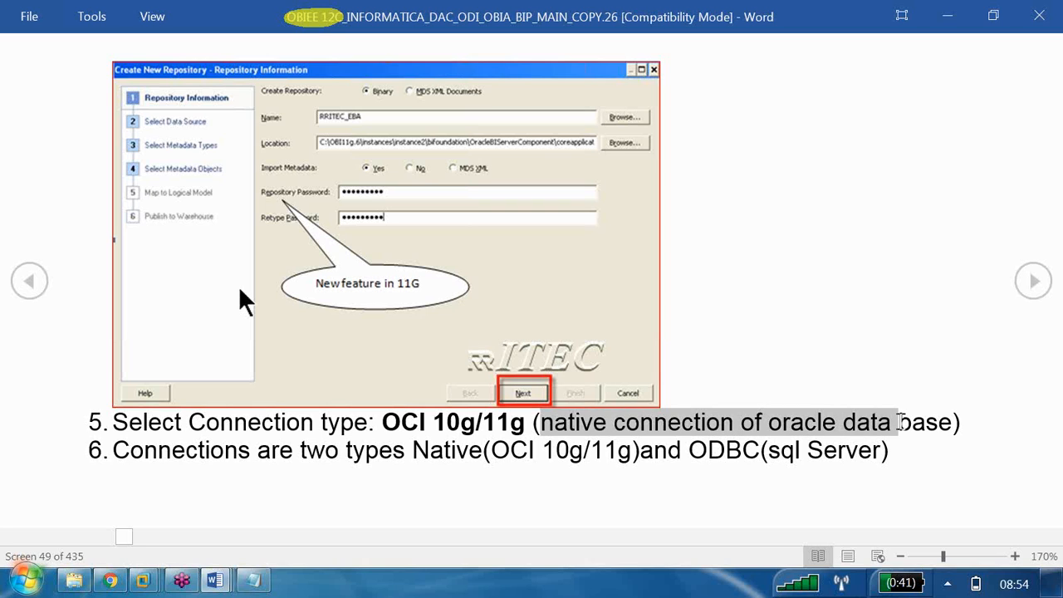
pyautogui.moveTo(165, 453); pyautogui.dragTo(854, 461)
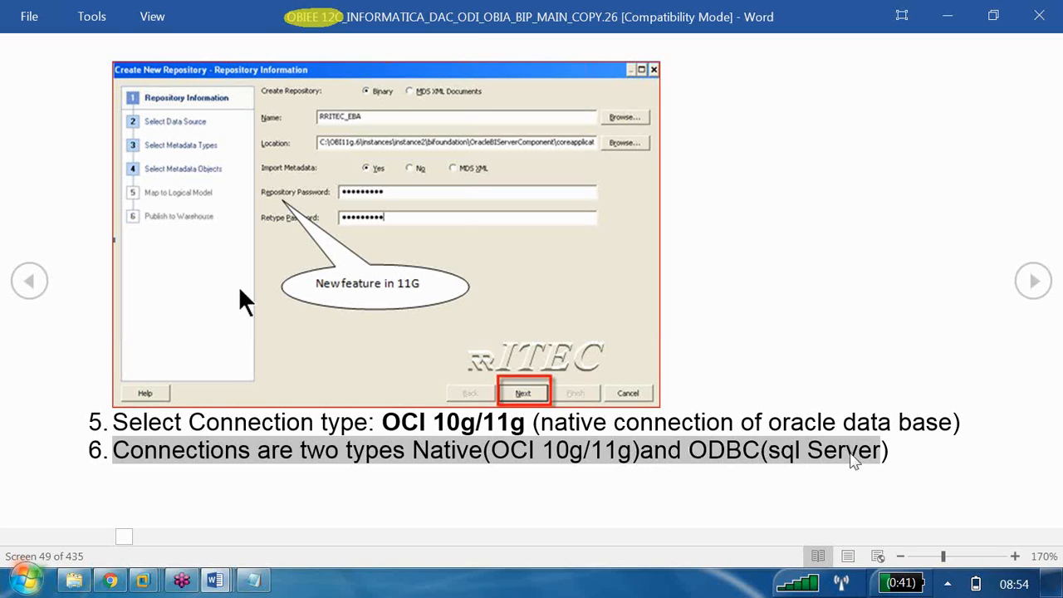
pyautogui.scroll(-1, 851, 454)
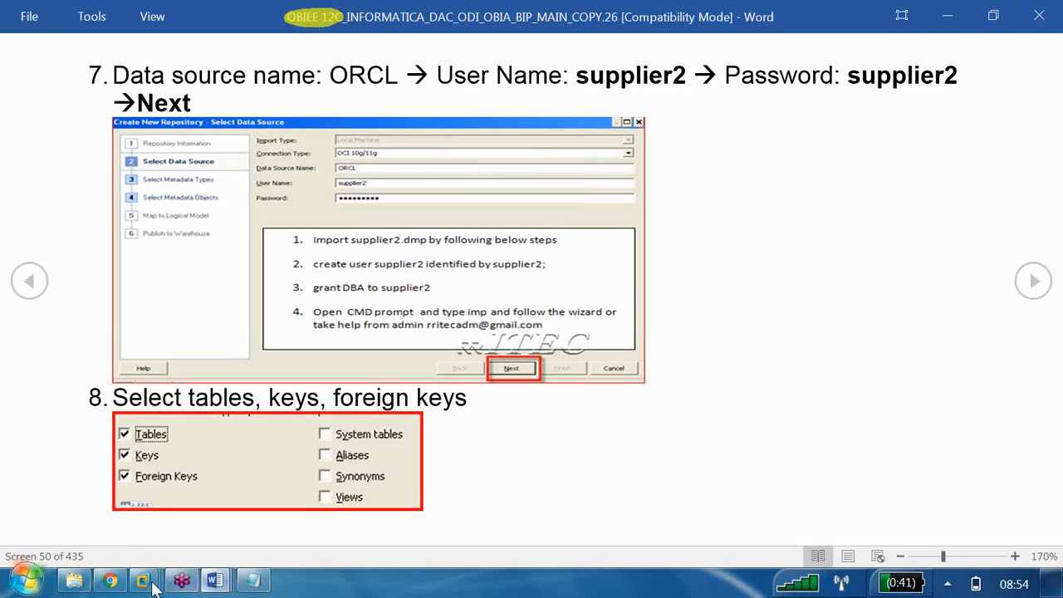
# Back in the wizard, pick OCI 10g/11g, then try the SAP BW Native connection type
pyautogui.moveTo(152, 586)
pyautogui.click(166, 511)
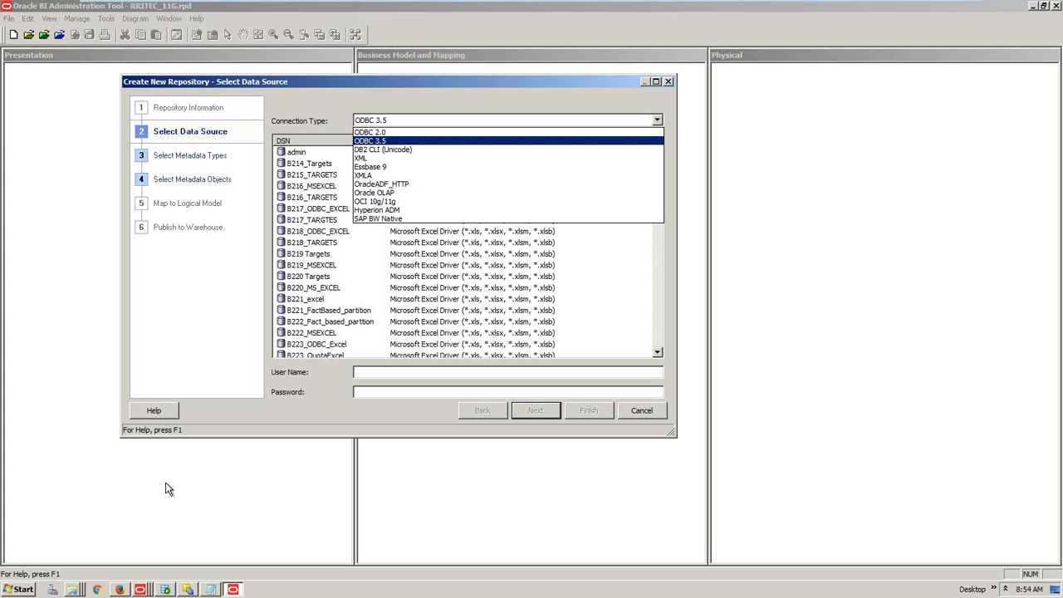
pyautogui.click(376, 201)
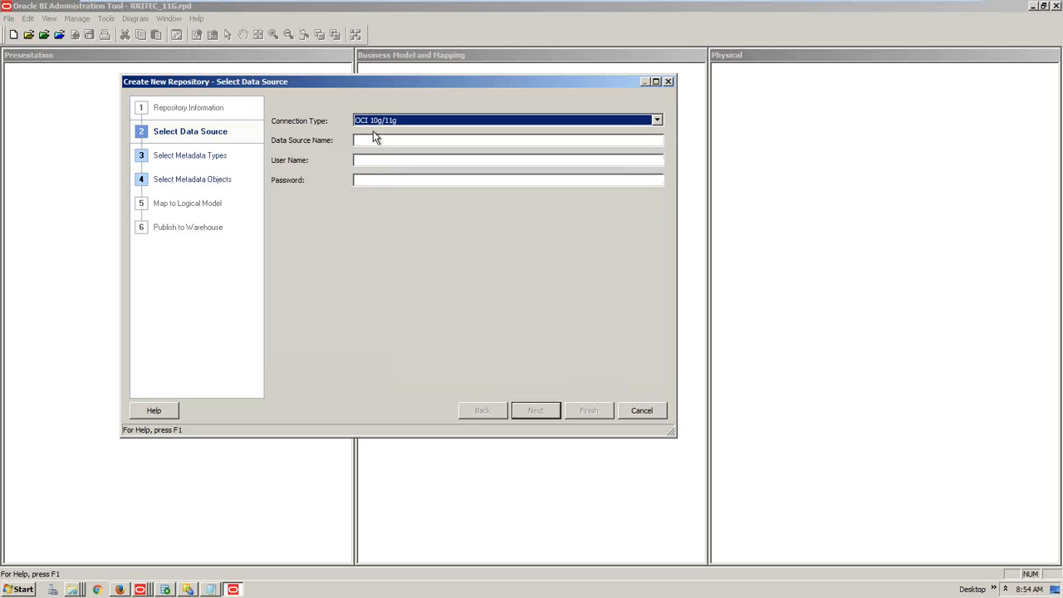
pyautogui.click(416, 121)
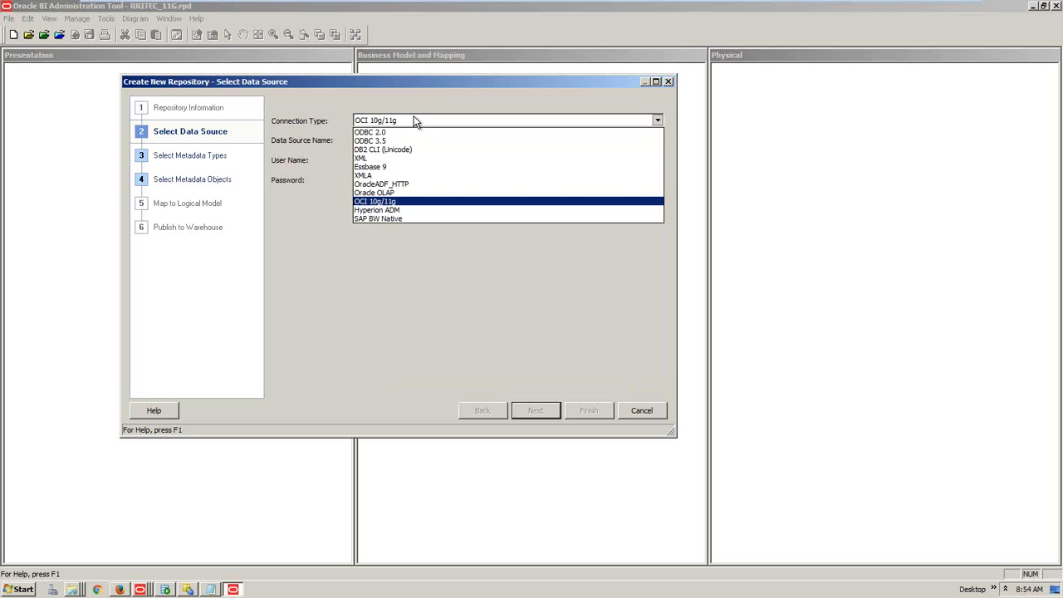
pyautogui.click(394, 219)
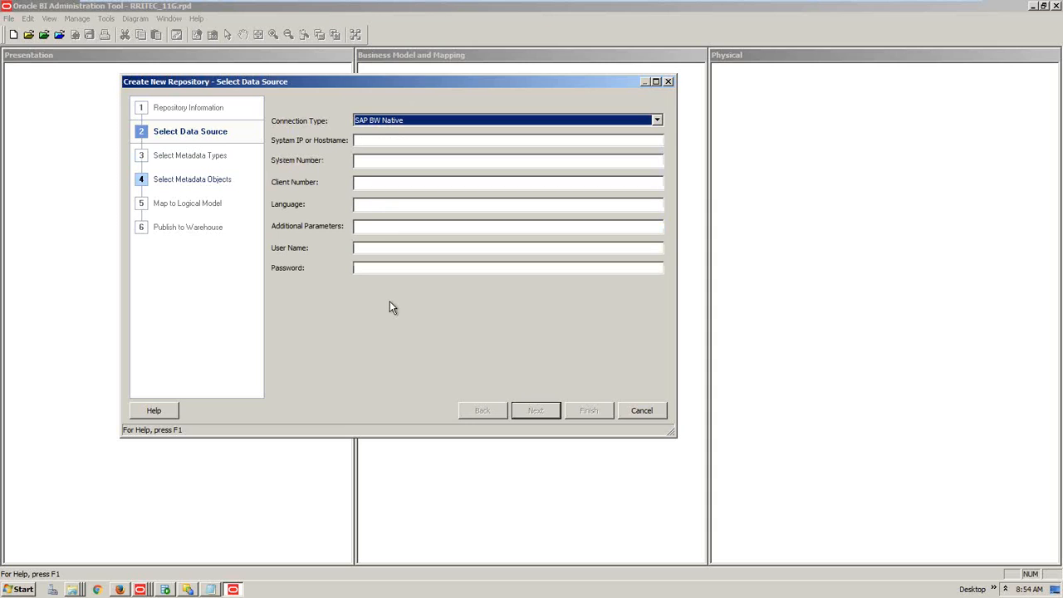
# Try the XML connection type, then switch back to OCI 10g/11g
pyautogui.click(424, 121)
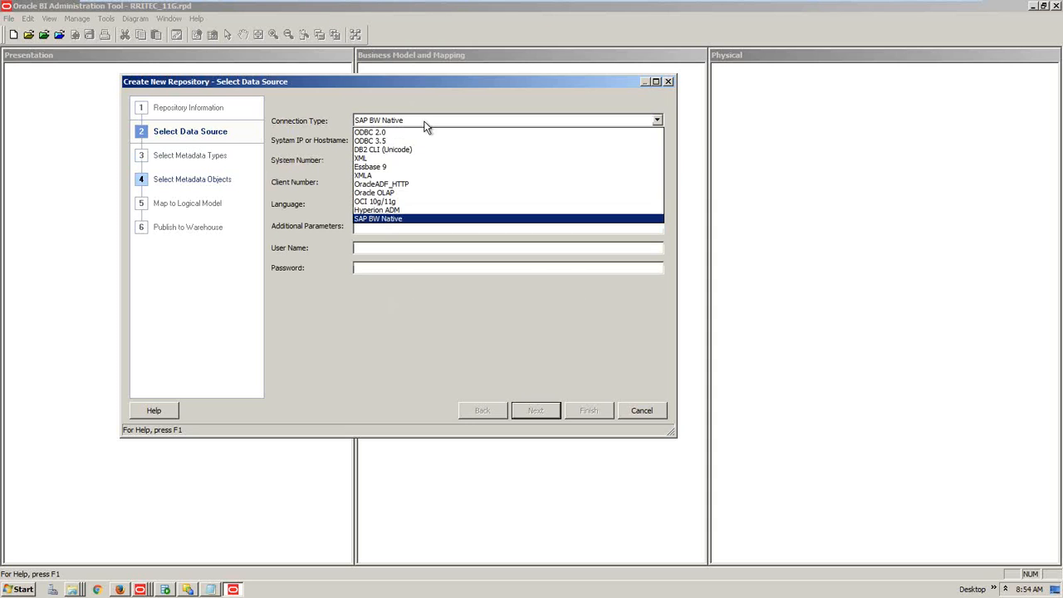
pyautogui.click(371, 159)
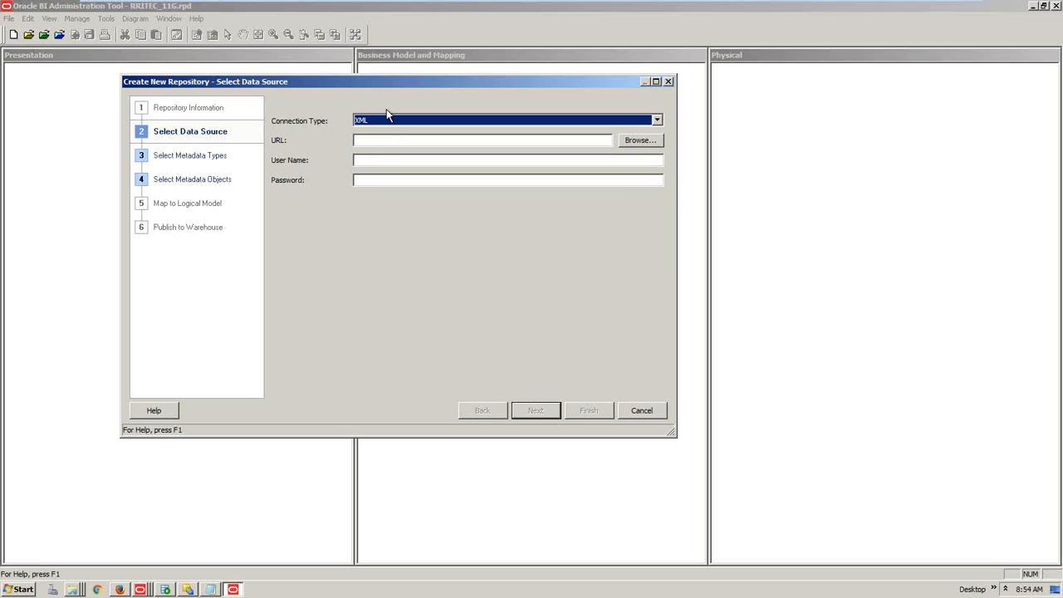
pyautogui.click(387, 122)
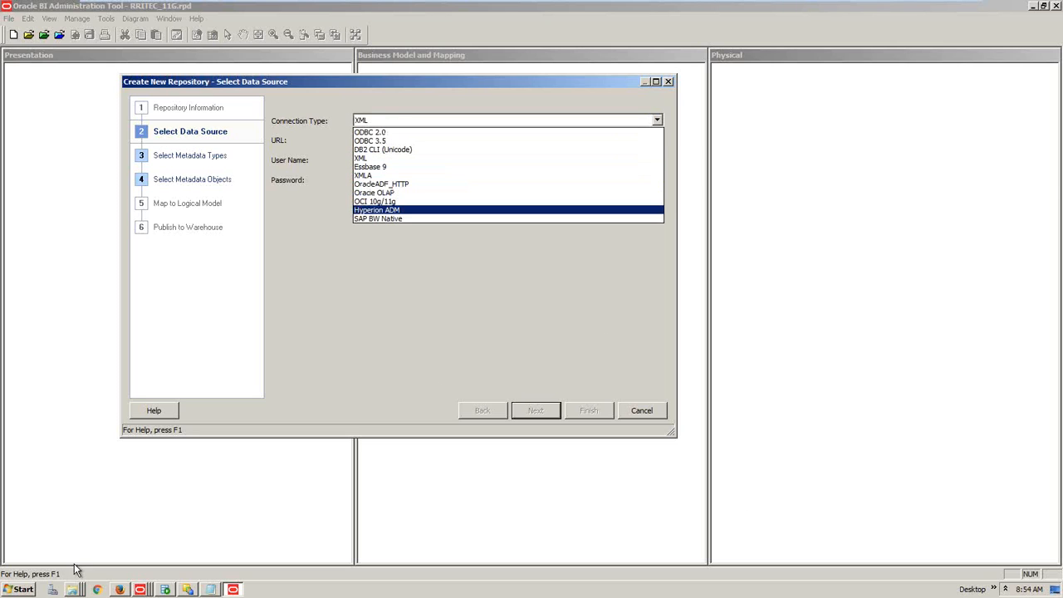
pyautogui.click(400, 207)
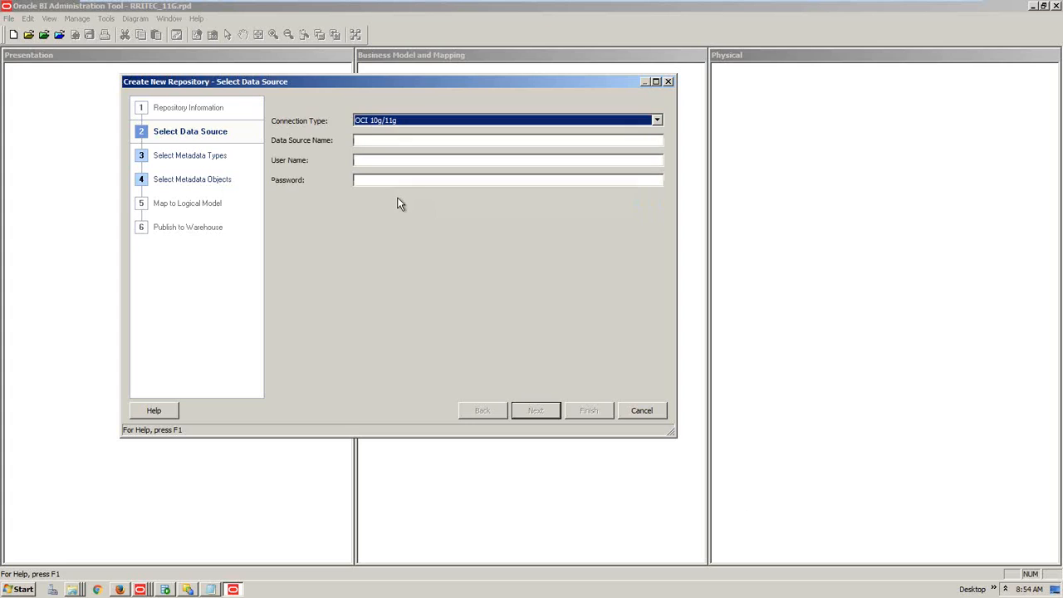
pyautogui.click(376, 141)
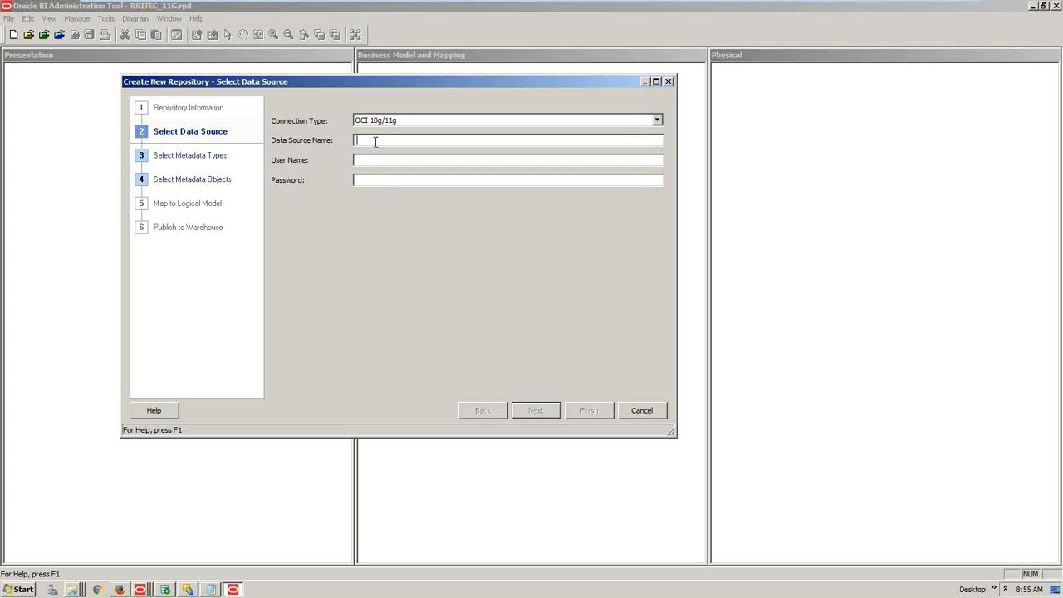
pyautogui.click(18, 589)
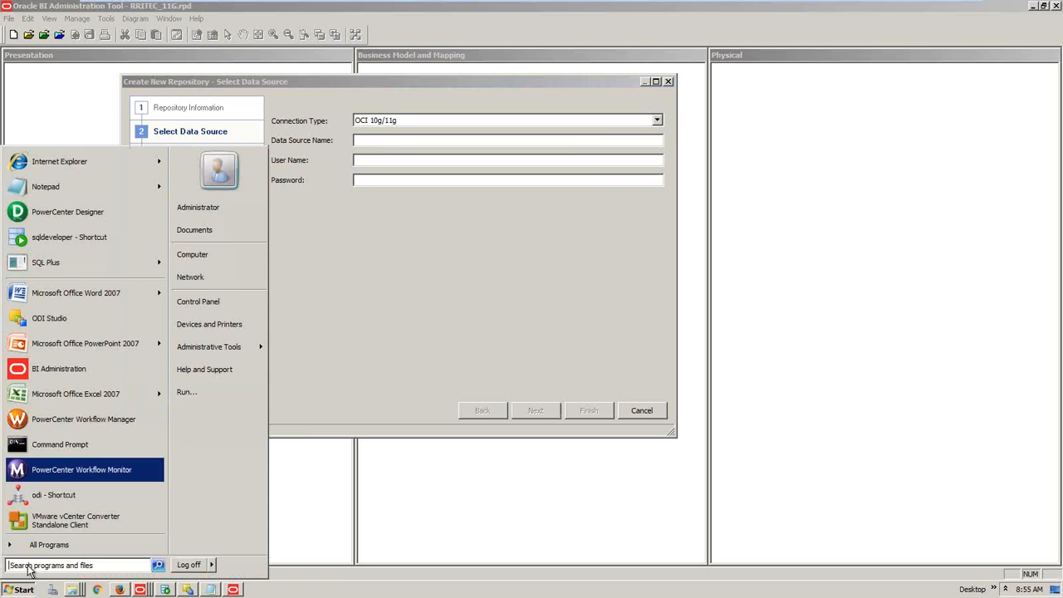
# Launch SQL Plus and log in to the orcl database as supplier2
pyautogui.click(67, 262)
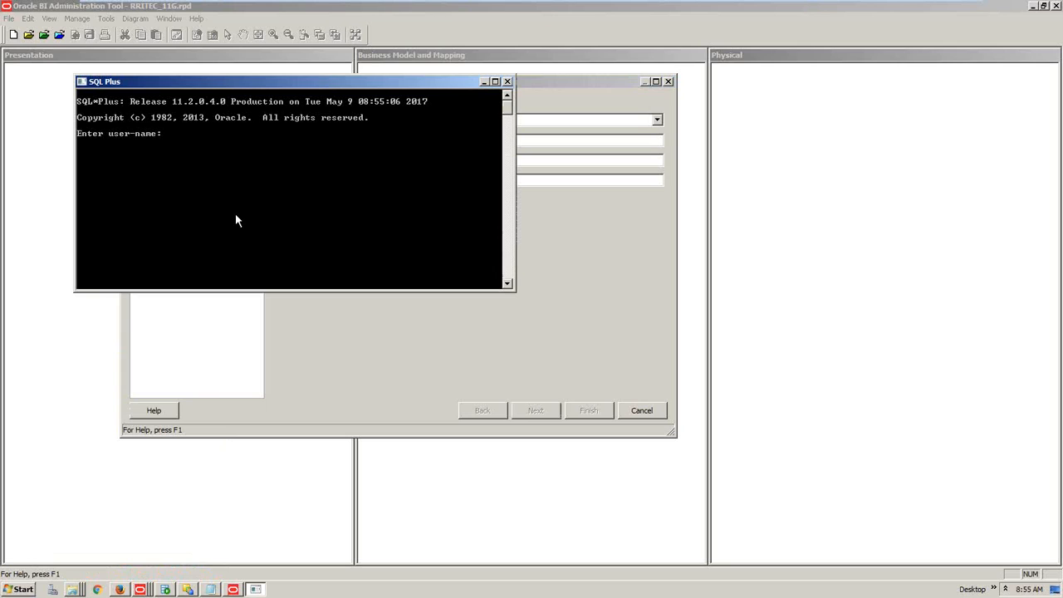
pyautogui.write('supplier2/suppl')
pyautogui.write('ier2@orcl')
pyautogui.press('Return')
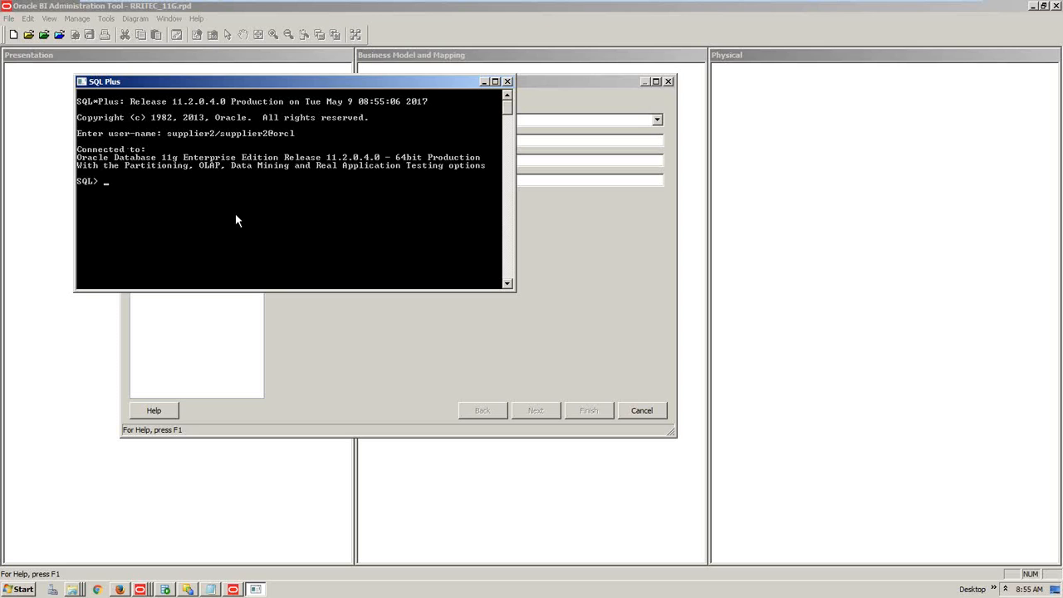
# Reconnect the session as scott@orcl with conn, then return to the repository wizard
pyautogui.write('conn scott/tiger@orcl')
pyautogui.press('Return')
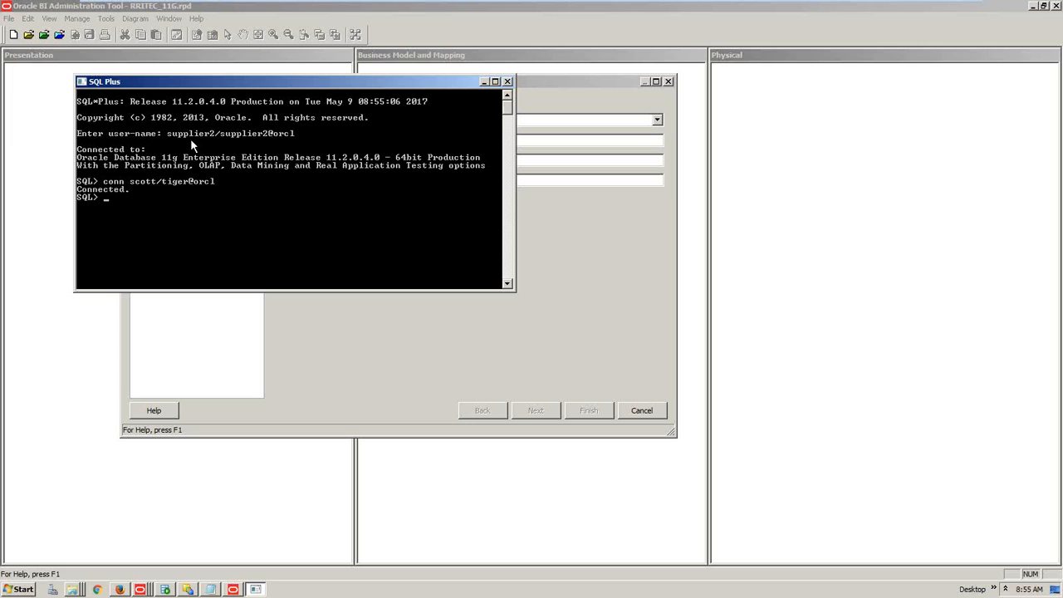
pyautogui.click(541, 150)
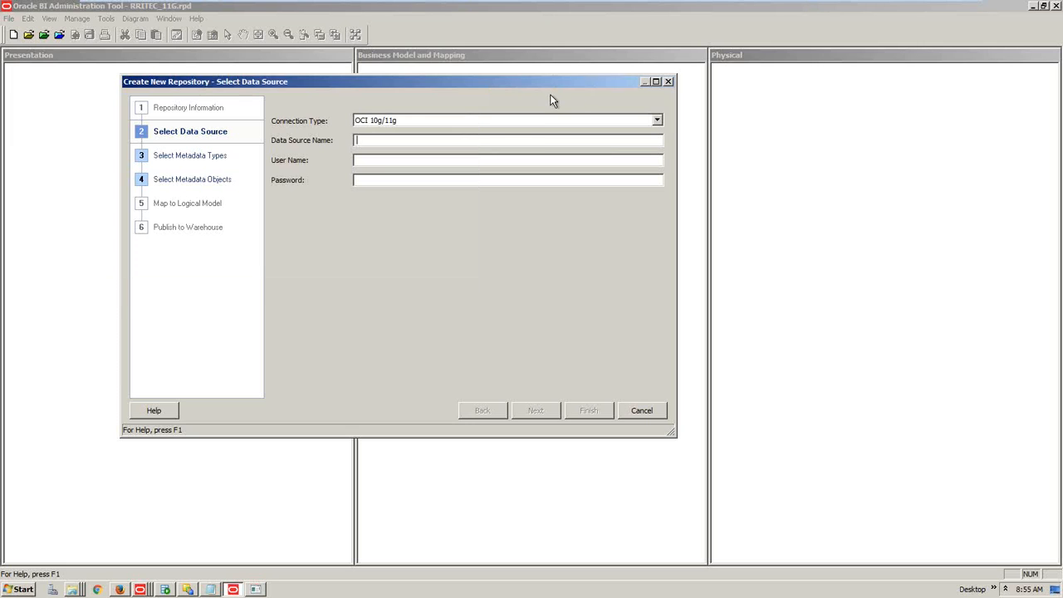
# Enter the orcl data source name, the supplier2 user name and its password, then continue to Select Metadata Types
pyautogui.click(373, 147)
pyautogui.moveTo(259, 590)
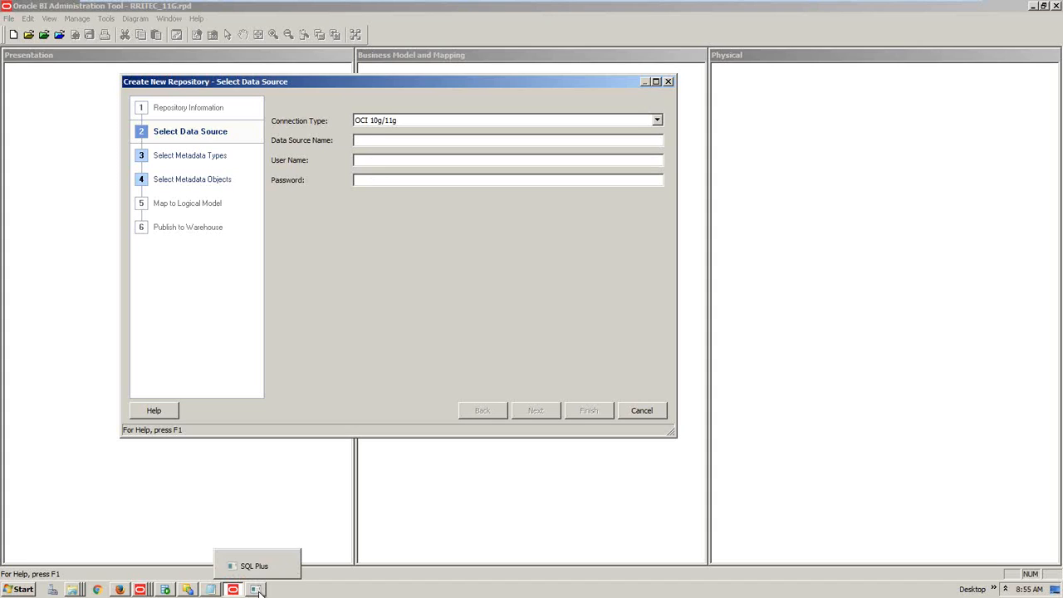
pyautogui.click(256, 589)
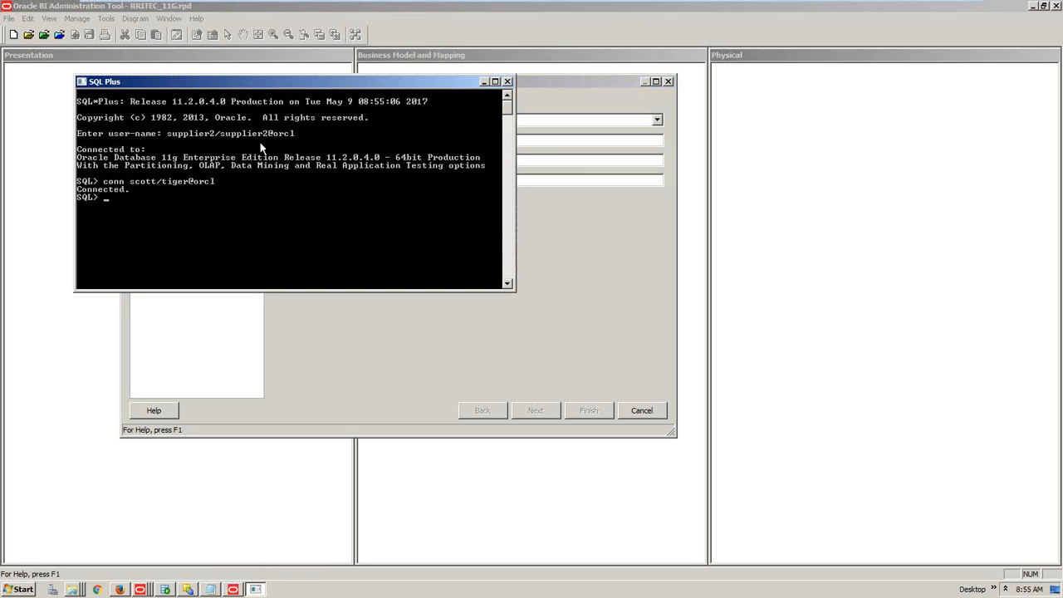
pyautogui.moveTo(260, 82); pyautogui.dragTo(865, 115)
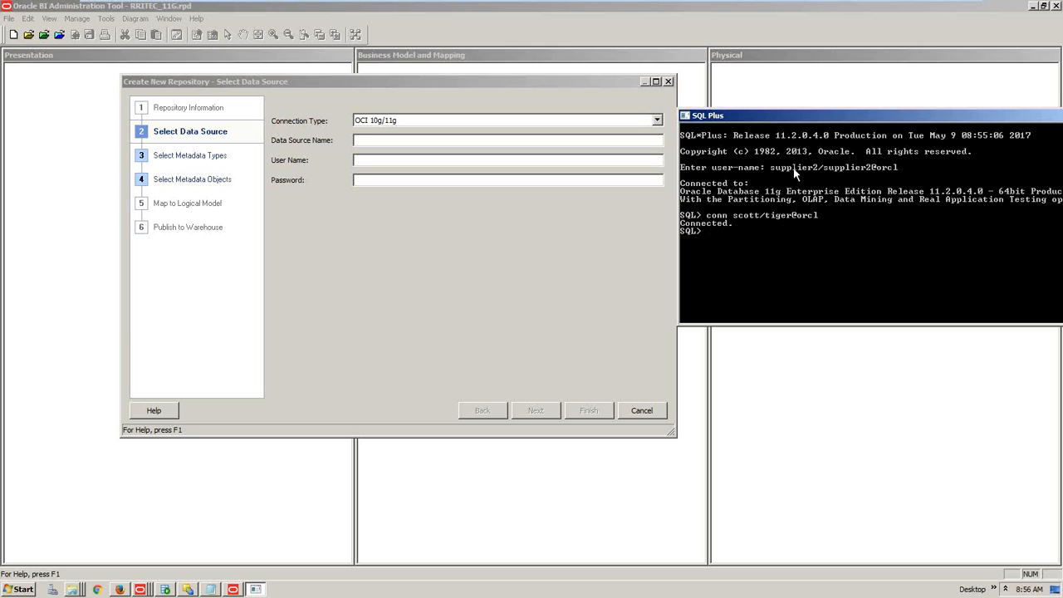
pyautogui.click(368, 140)
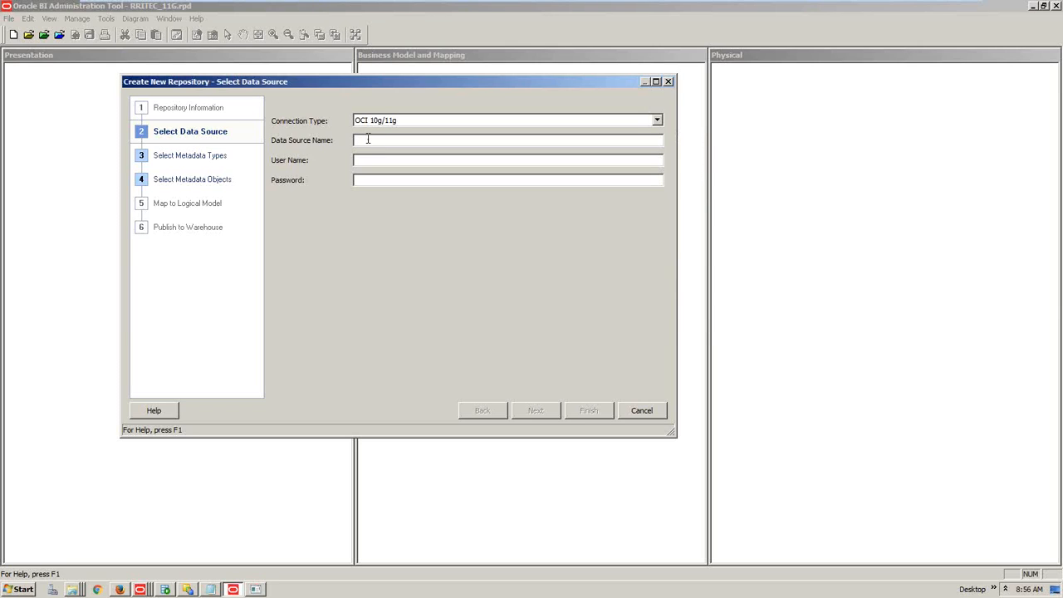
pyautogui.write('orcsupplier2welcomer2')
pyautogui.click(537, 411)
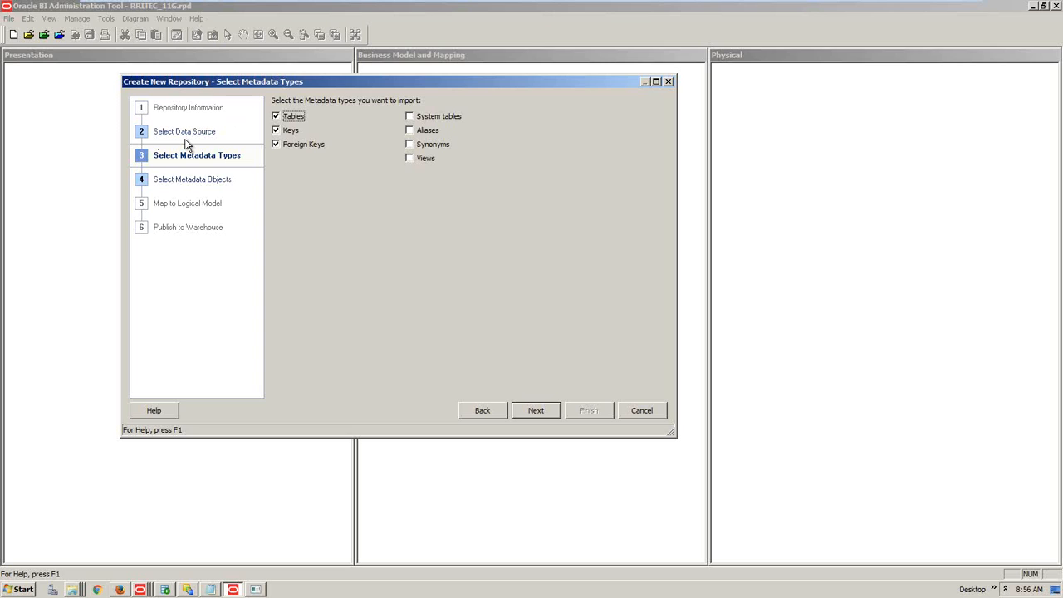
# Place SQL Plus beside the wizard and list the current schema's tables with select * from tab
pyautogui.click(255, 589)
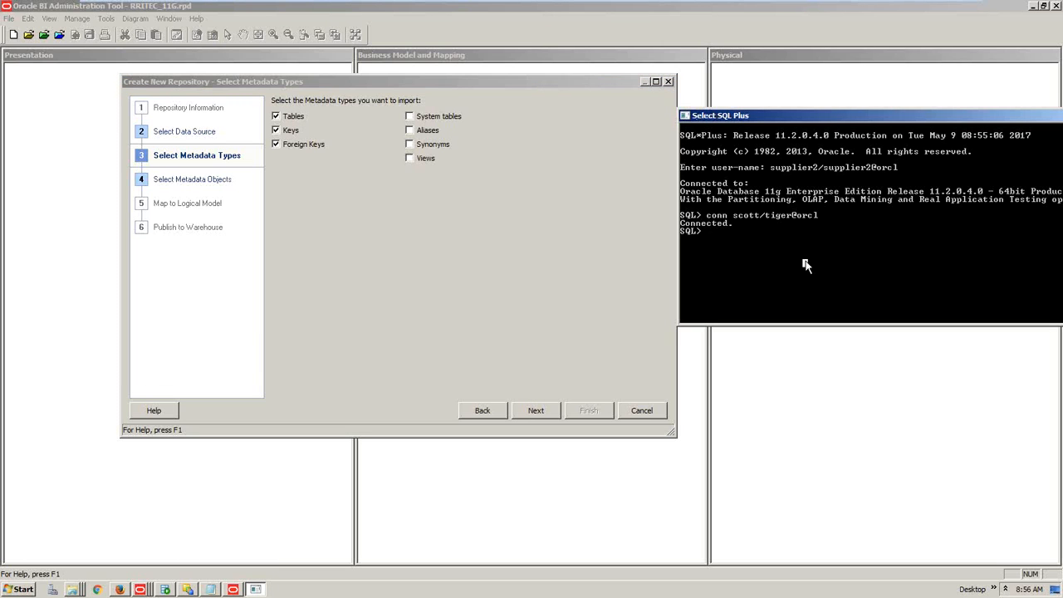
pyautogui.moveTo(802, 117); pyautogui.dragTo(669, 146)
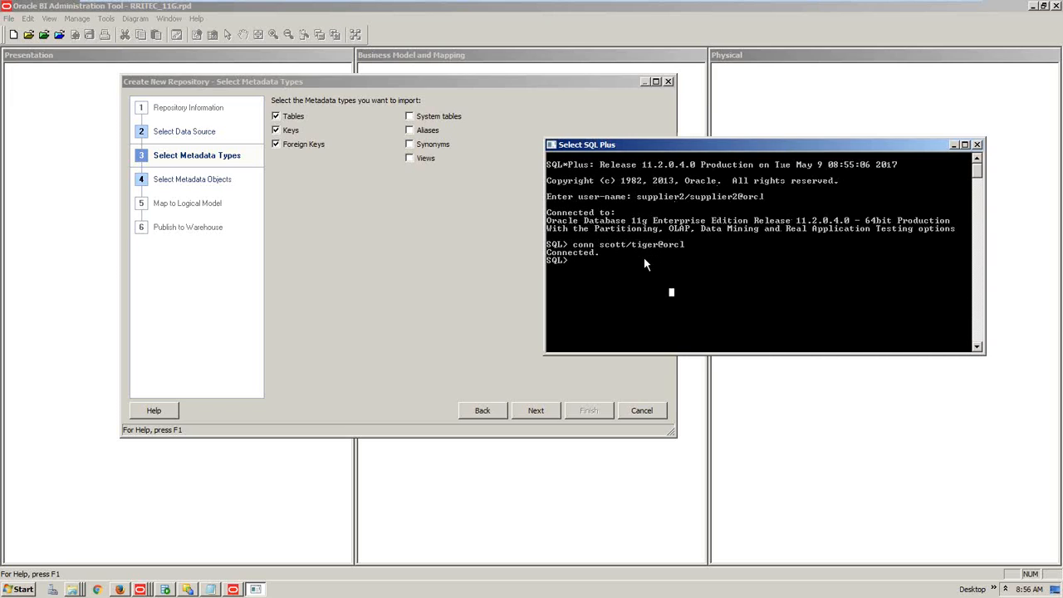
pyautogui.write('select * from tab;')
pyautogui.press('Return')
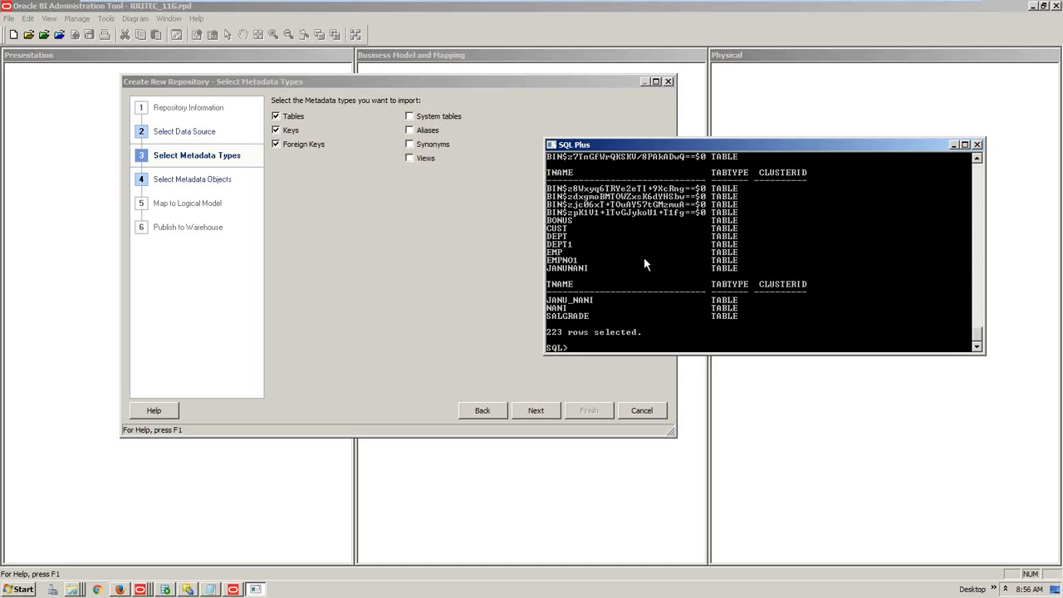
# Reconnect as supplier2@orcl, list its tables again, and mark the 147-row count
pyautogui.write('conn supplier2/supplier2@orcl')
pyautogui.press('Return')
pyautogui.write('selec')
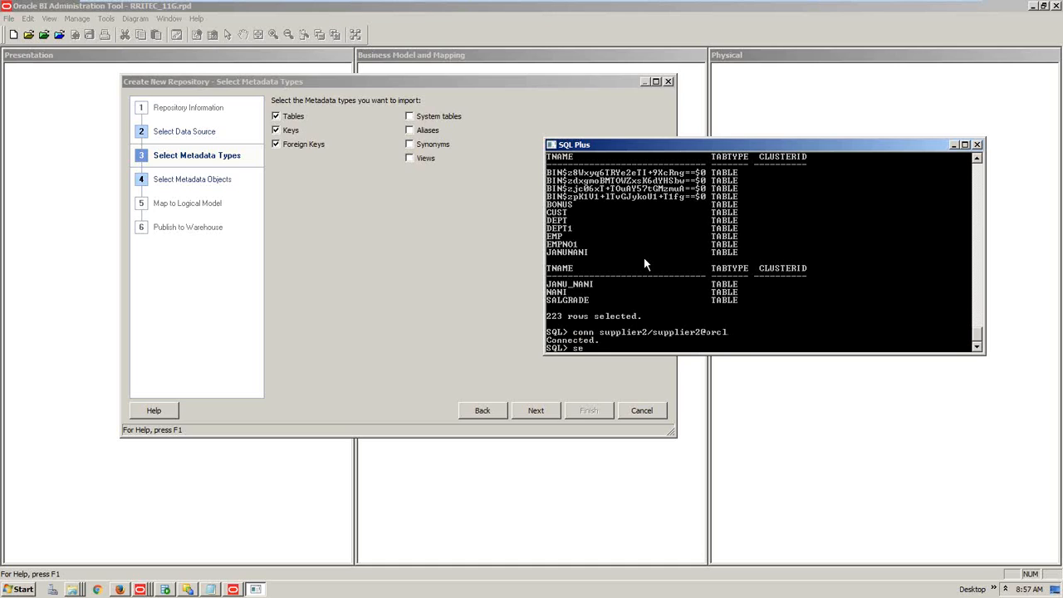
pyautogui.write('t * from tab;')
pyautogui.press('Return')
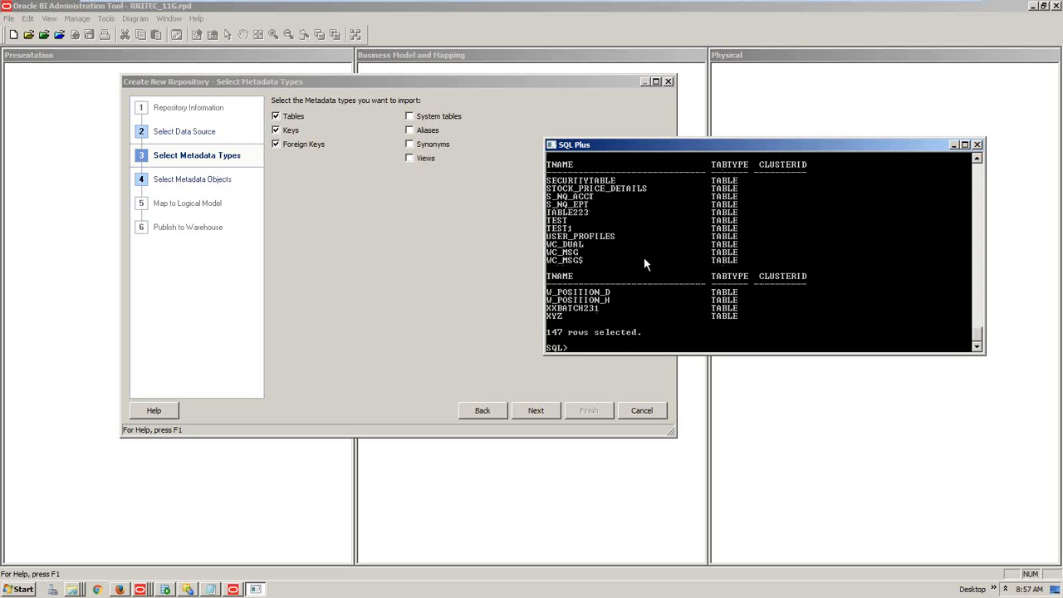
pyautogui.moveTo(555, 334); pyautogui.dragTo(568, 335)
# Advance the wizard to Select Metadata Objects, then bring back SQL Plus with its marked text cleared
pyautogui.click(427, 242)
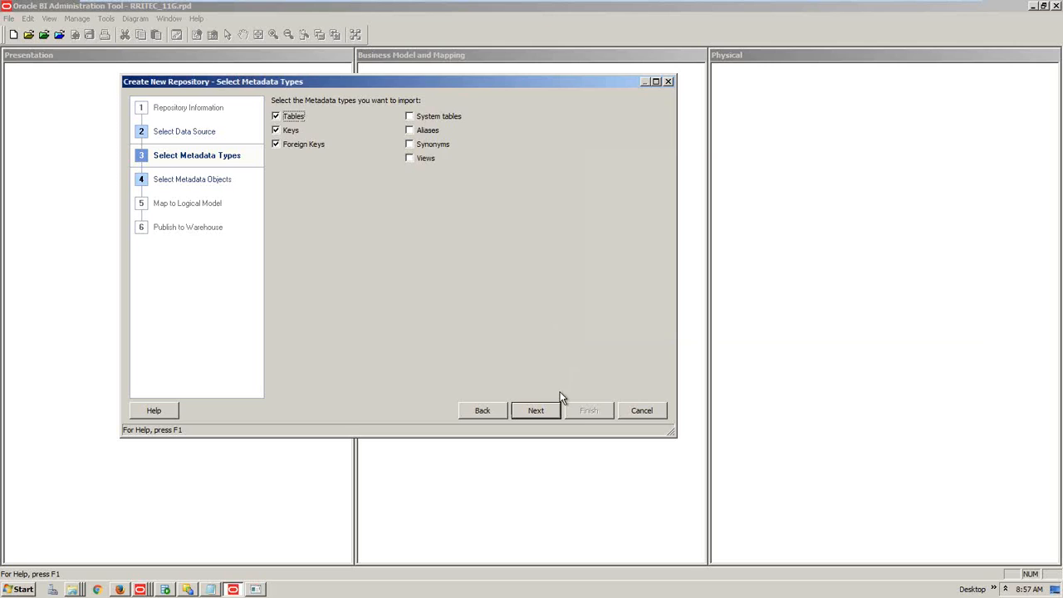
pyautogui.click(544, 413)
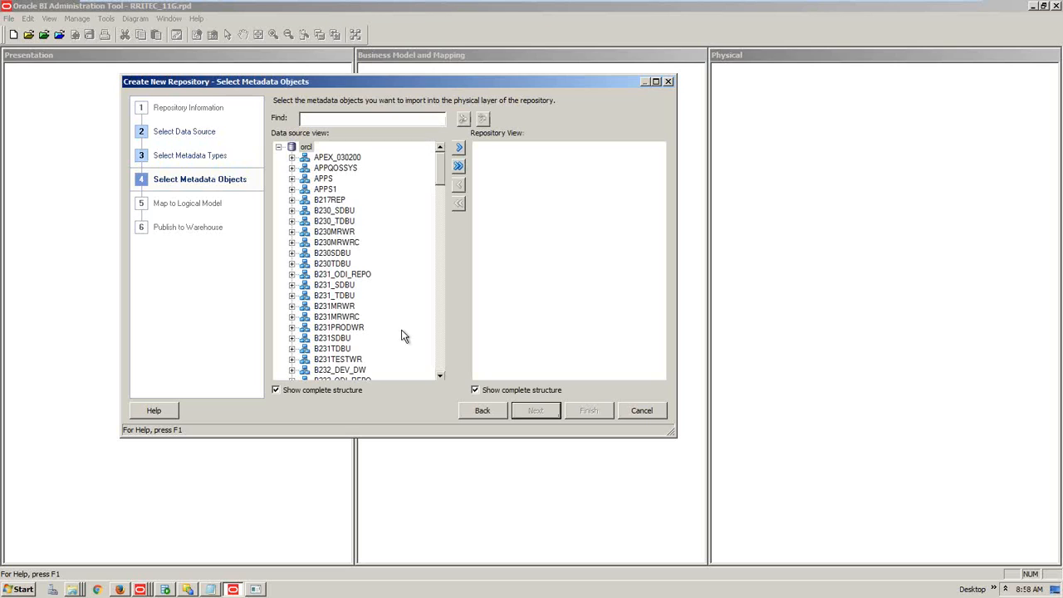
pyautogui.click(256, 589)
pyautogui.click(698, 317)
# Run select * from scott.dept; to list the four departments with their locations
pyautogui.press('Escape')
pyautogui.write('select * fro')
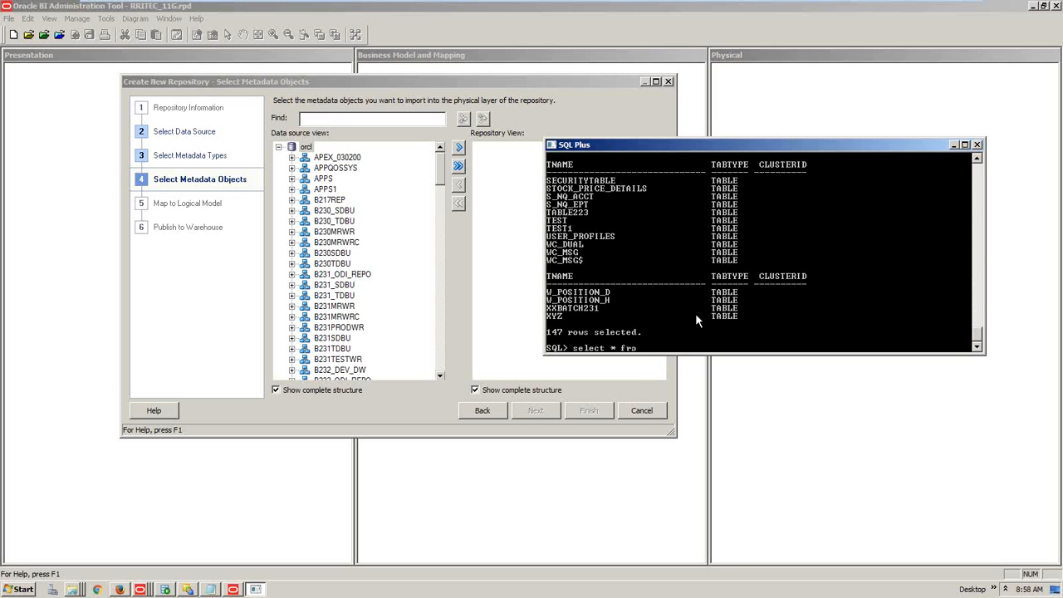
pyautogui.write('m scott.dept;')
pyautogui.press('Return')
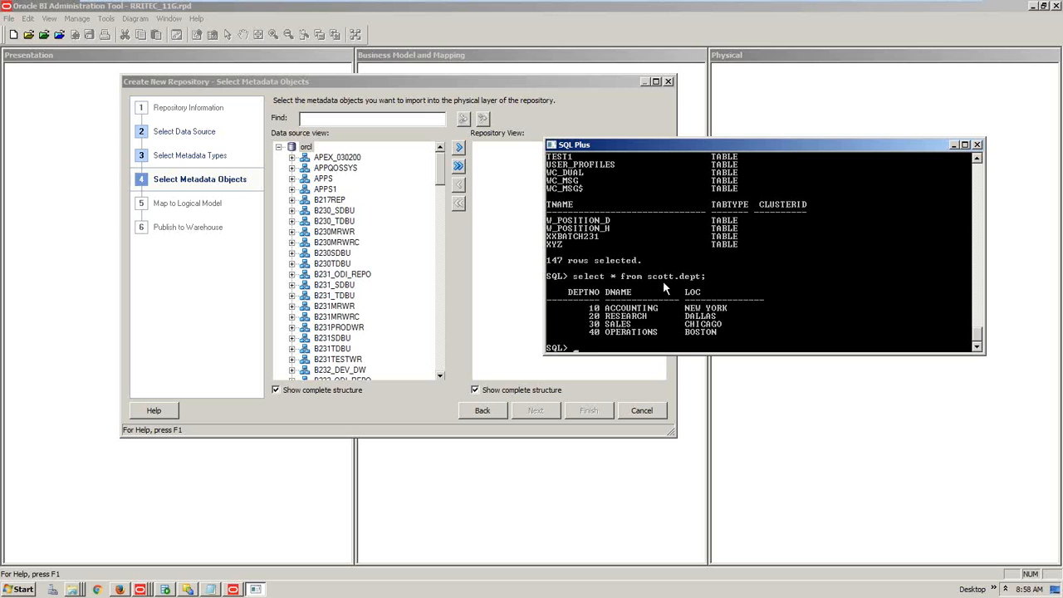
# Scroll the data source list down to SCOTT, expand it, and select the EMP table
pyautogui.click(334, 284)
pyautogui.scroll(-2, 332, 287)
pyautogui.scroll(-5, 333, 288)
pyautogui.moveTo(441, 179); pyautogui.dragTo(435, 388)
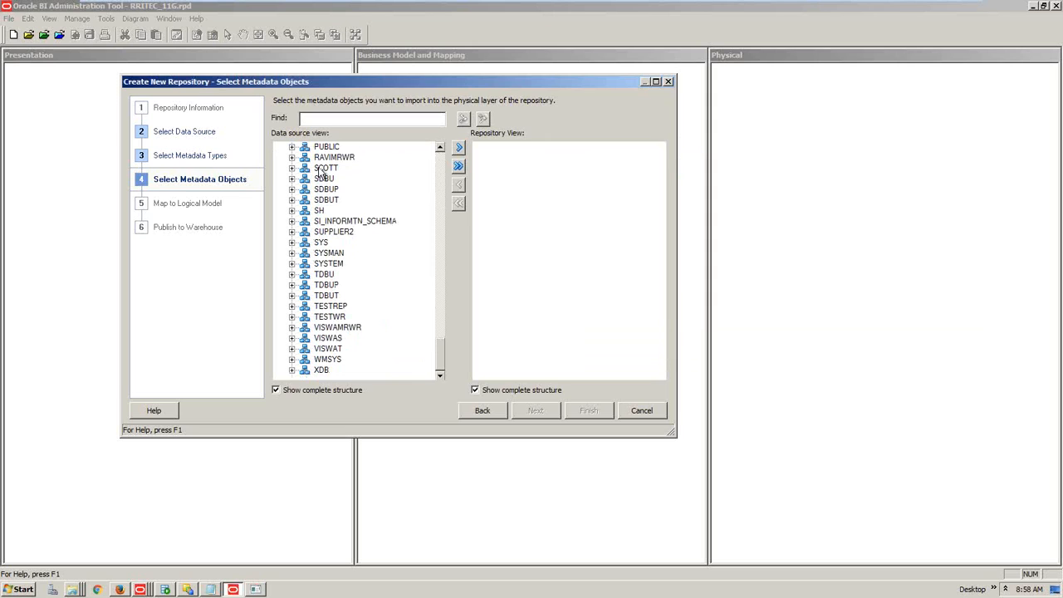
pyautogui.click(292, 169)
pyautogui.moveTo(440, 231); pyautogui.dragTo(444, 349)
pyautogui.click(336, 276)
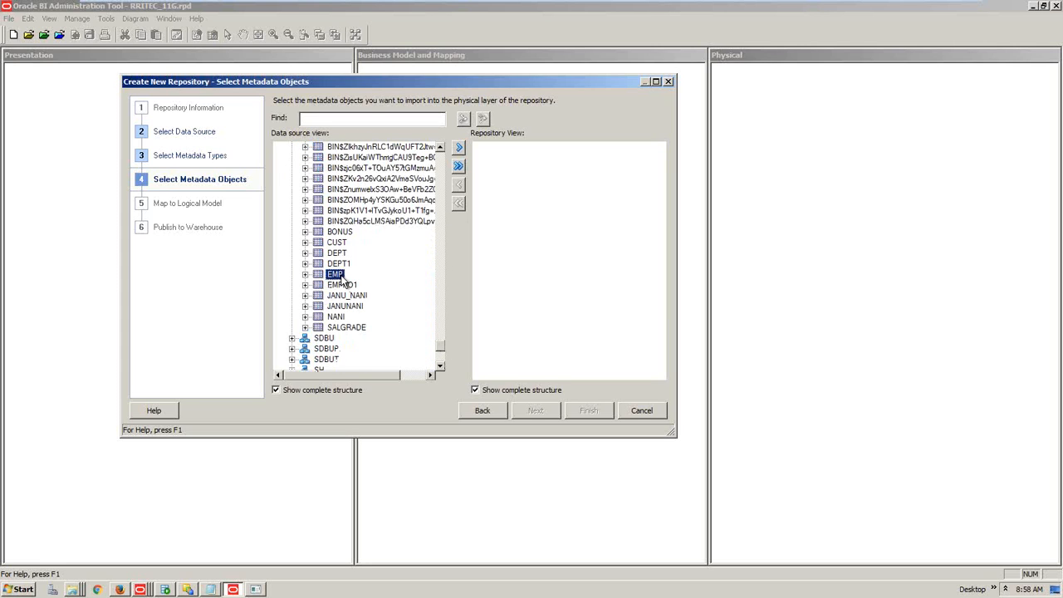
# Go back to the connection settings, replace the login with the scott user and password, and return to Select Metadata Objects
pyautogui.click(482, 411)
pyautogui.click(483, 411)
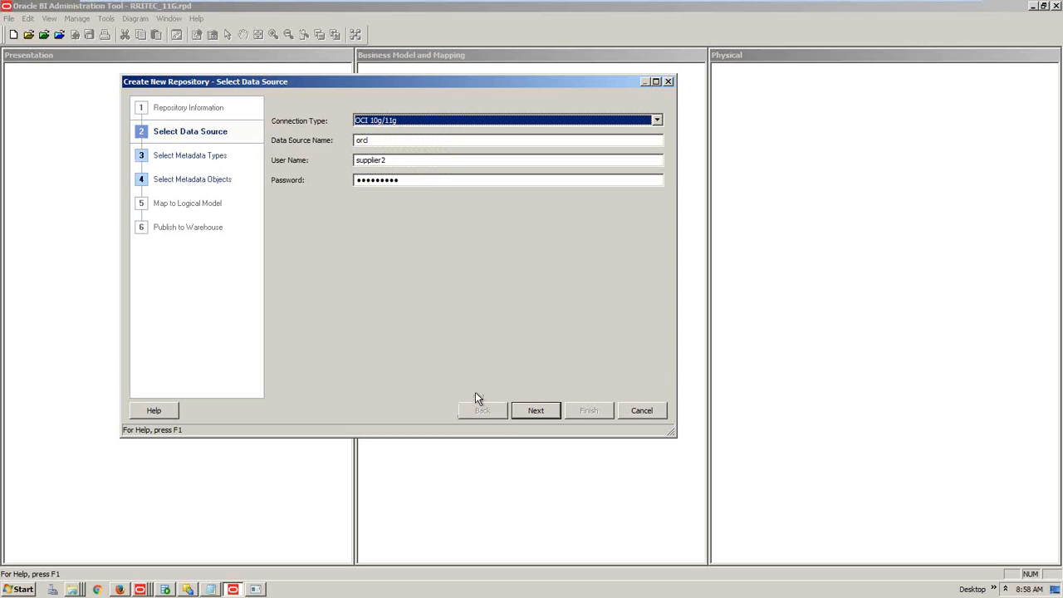
pyautogui.doubleClick(399, 162)
pyautogui.write('scort')
pyautogui.press('Tab')
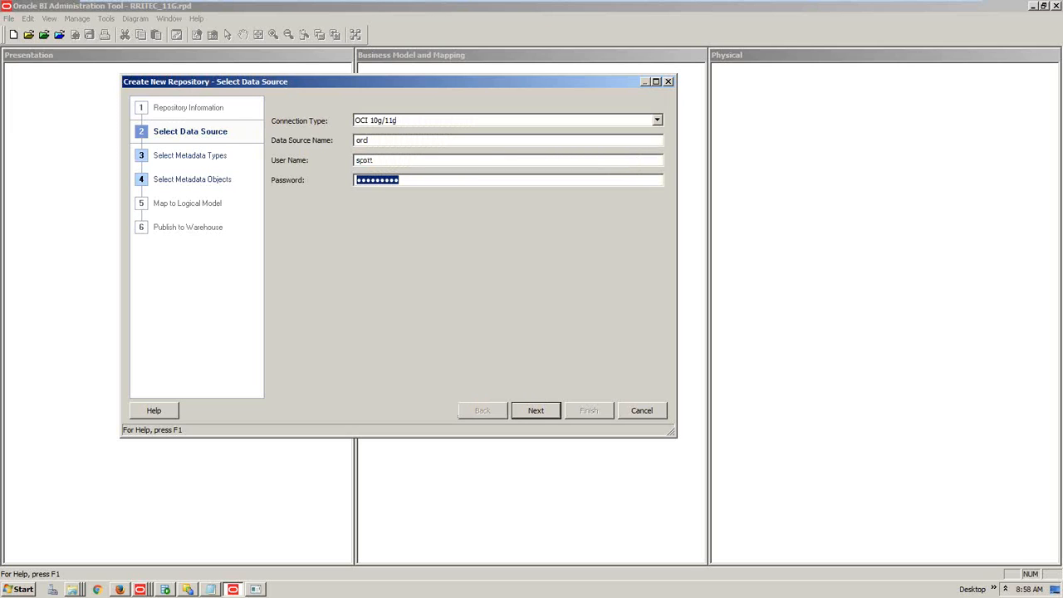
pyautogui.write('sport')
pyautogui.click(542, 413)
pyautogui.click(542, 414)
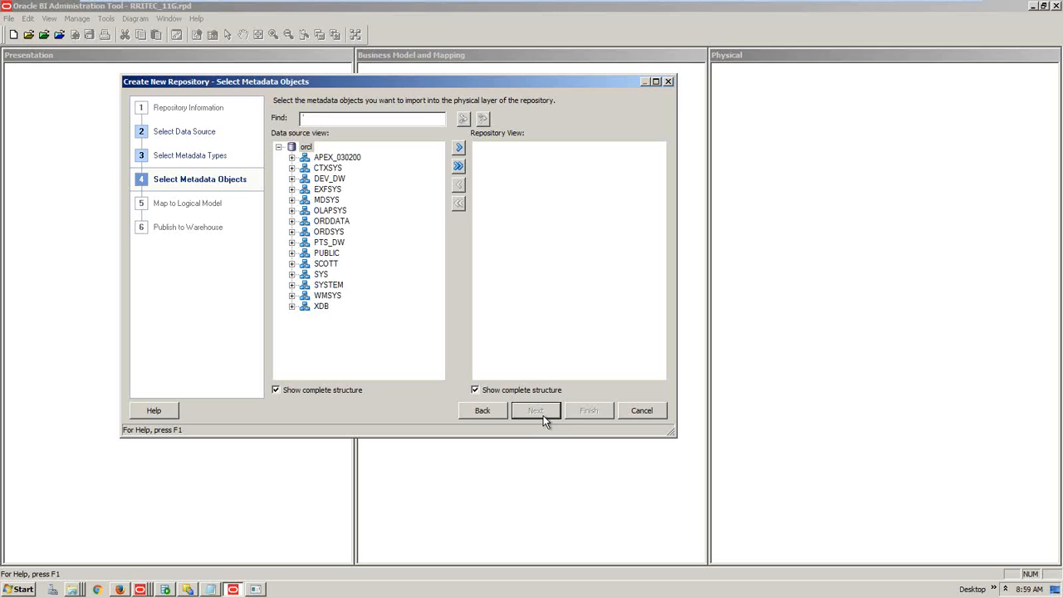
# Reconnect SQL Plus as scott@orcl and query supplier2.d1_customer2, which fails with ORA-00942
pyautogui.click(257, 589)
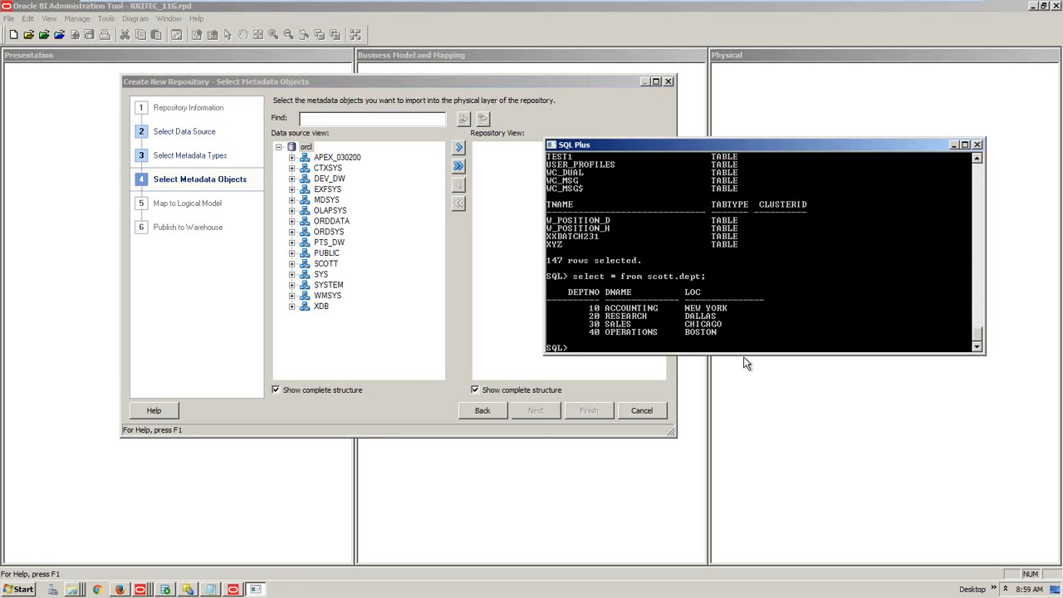
pyautogui.write('conn scott/tiger@orcl')
pyautogui.press('Return')
pyautogui.write('select * from ')
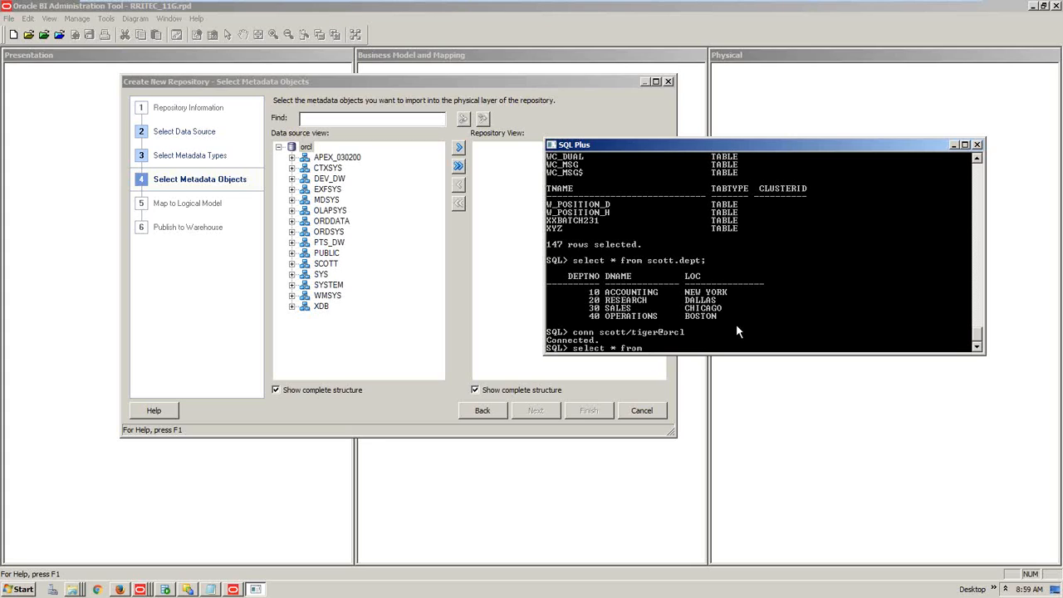
pyautogui.write('supplier2.d1_customer2;')
pyautogui.press('Return')
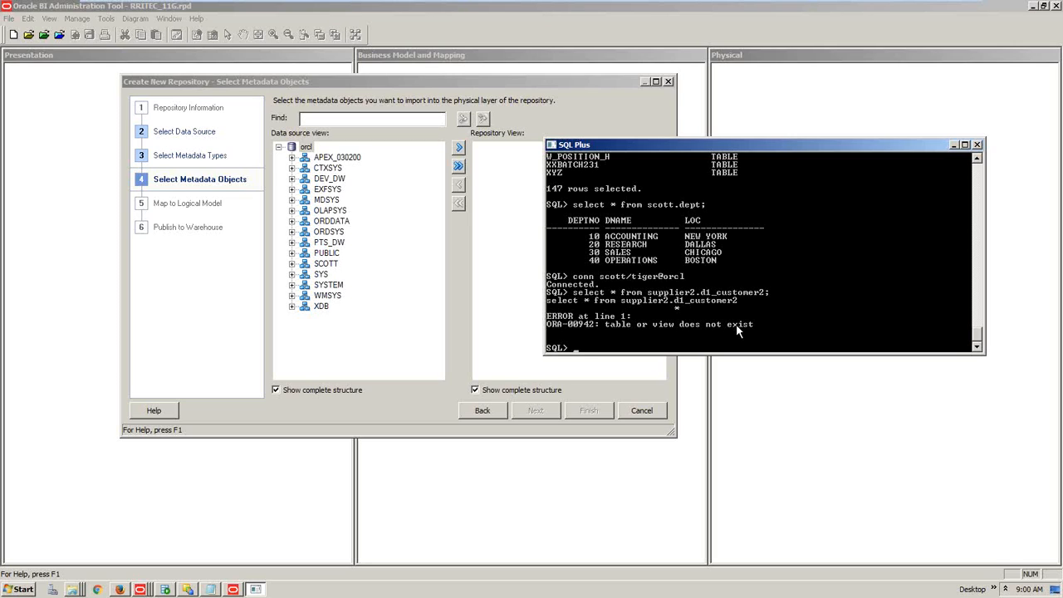
# Go back to the connection settings, change the user to supplier2, and return to the scrolled schema list
pyautogui.click(350, 354)
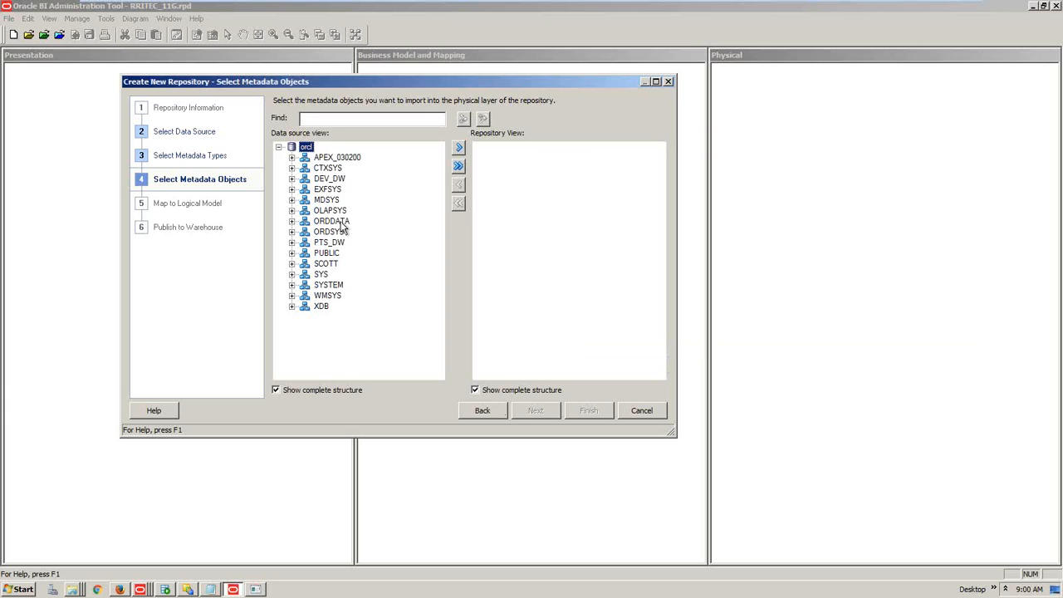
pyautogui.click(472, 412)
pyautogui.click(472, 412)
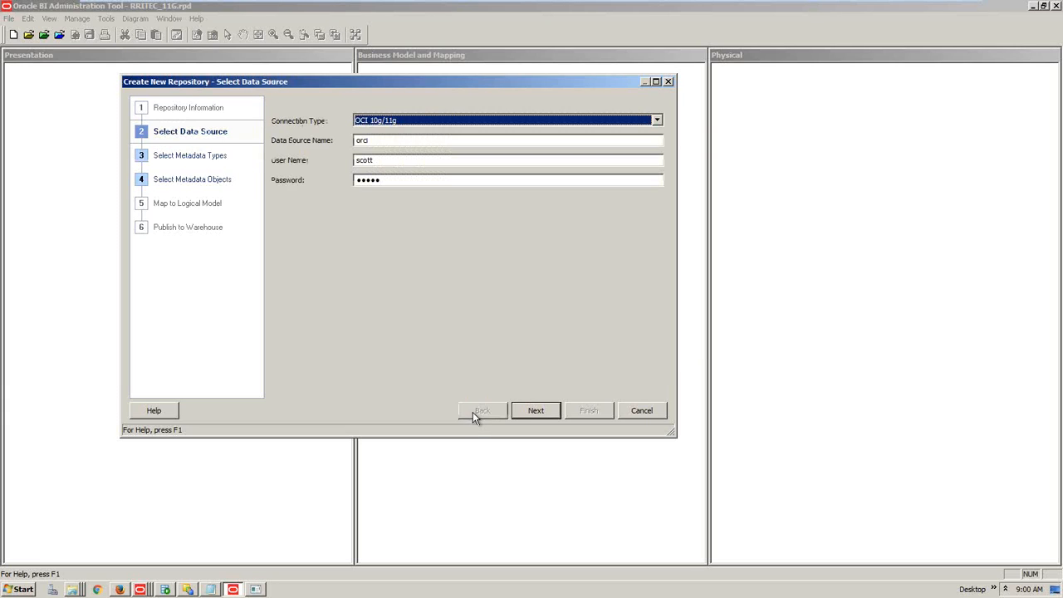
pyautogui.doubleClick(386, 160)
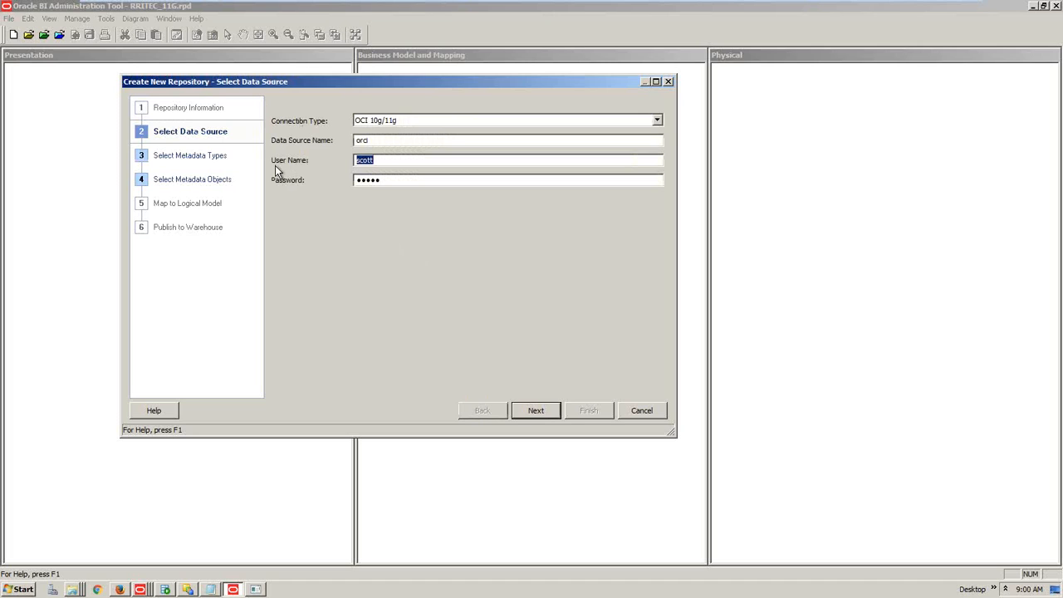
pyautogui.write('supplier2')
pyautogui.hotkey('shift', 'Home')
pyautogui.press('Tab')
pyautogui.write('supplier2')
pyautogui.press('Return')
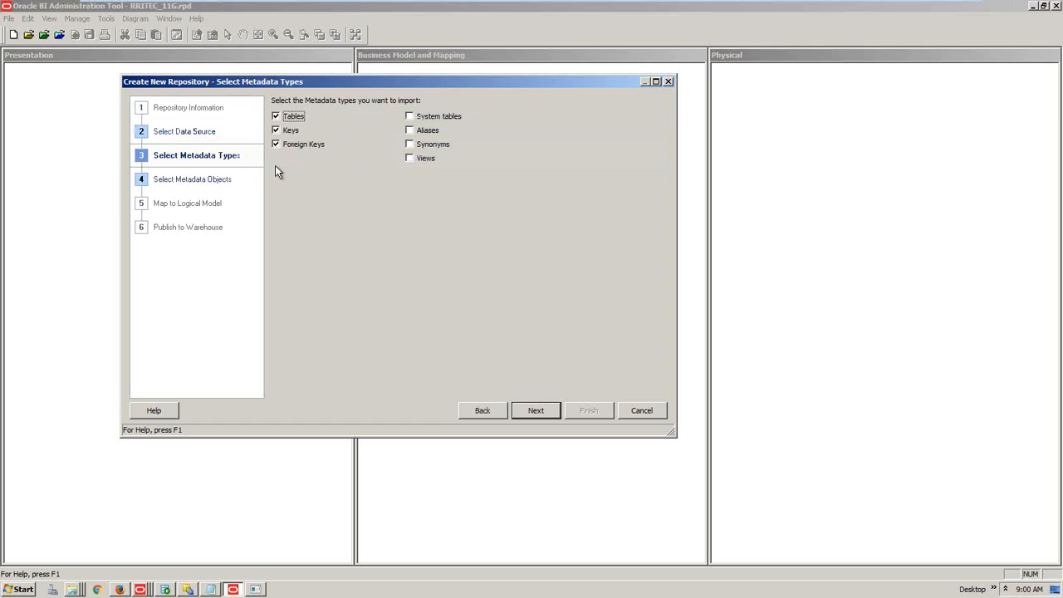
pyautogui.press('Return')
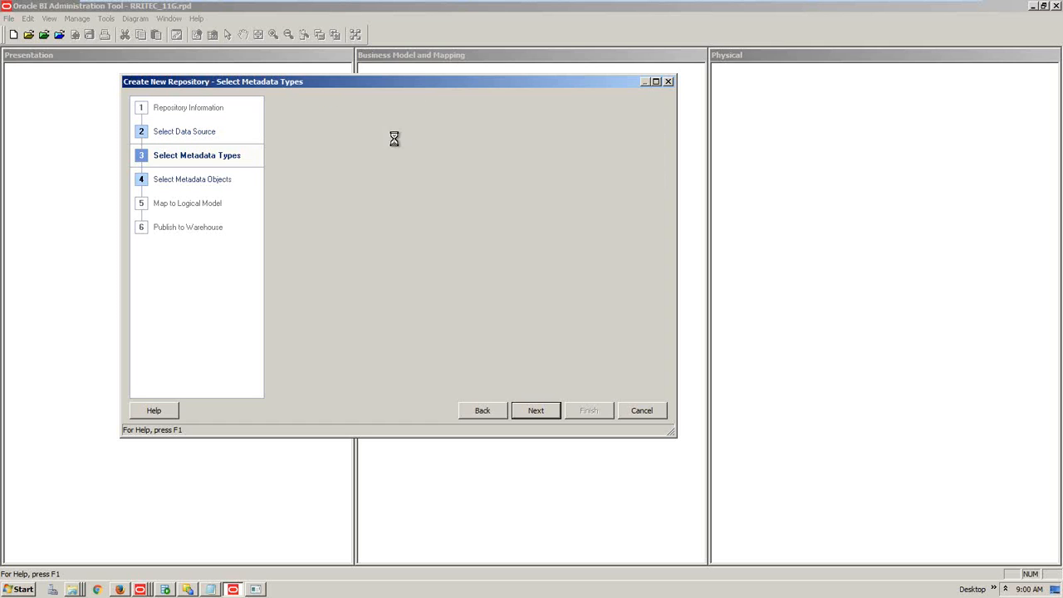
pyautogui.moveTo(440, 179); pyautogui.dragTo(445, 379)
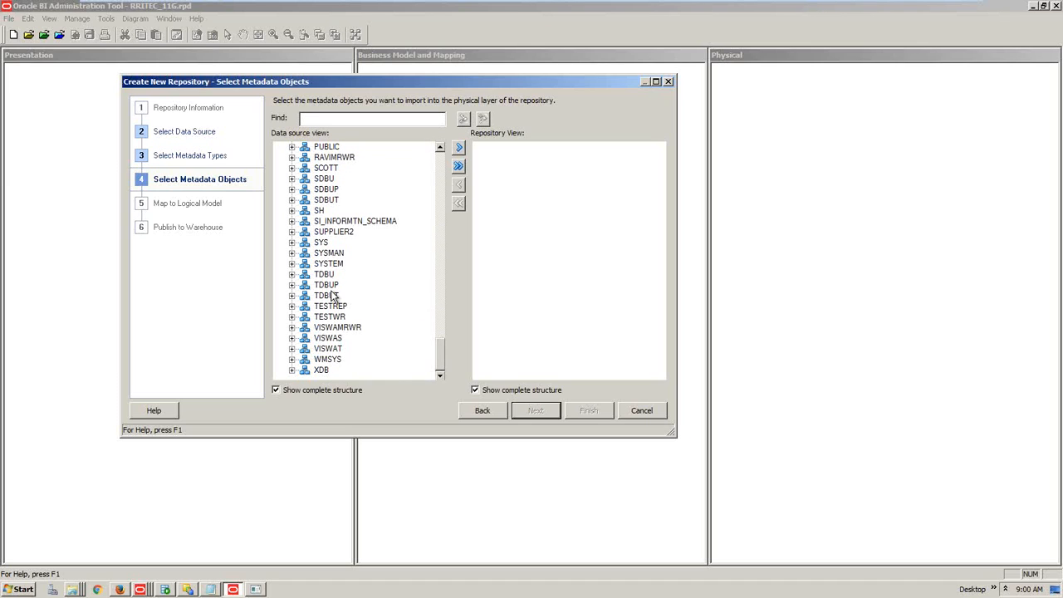
# Expand the SUPPLIER2 schema and scroll through its table list
pyautogui.click(339, 230)
pyautogui.click(291, 233)
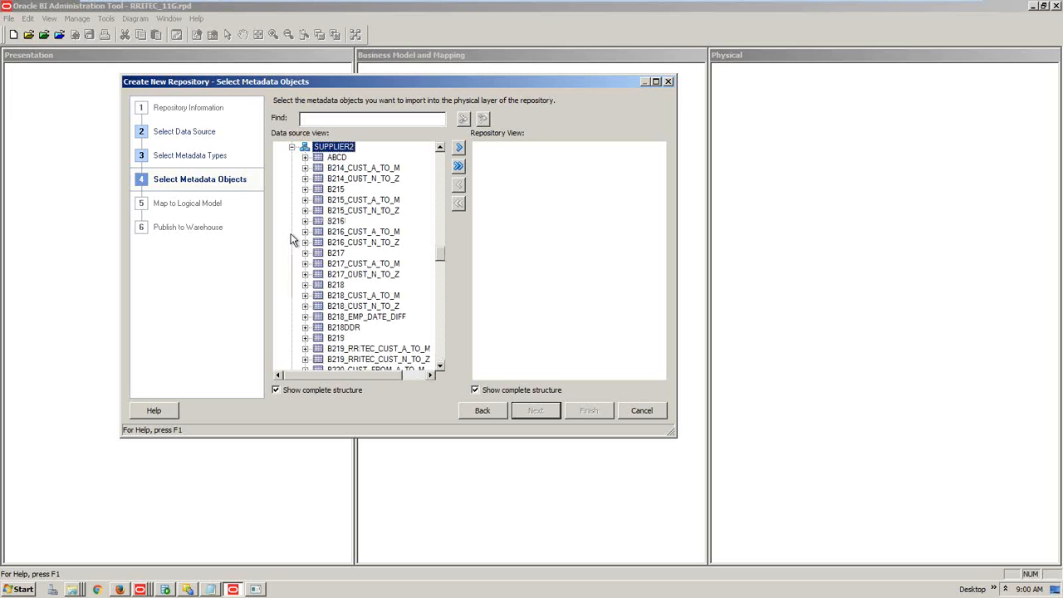
pyautogui.click(376, 276)
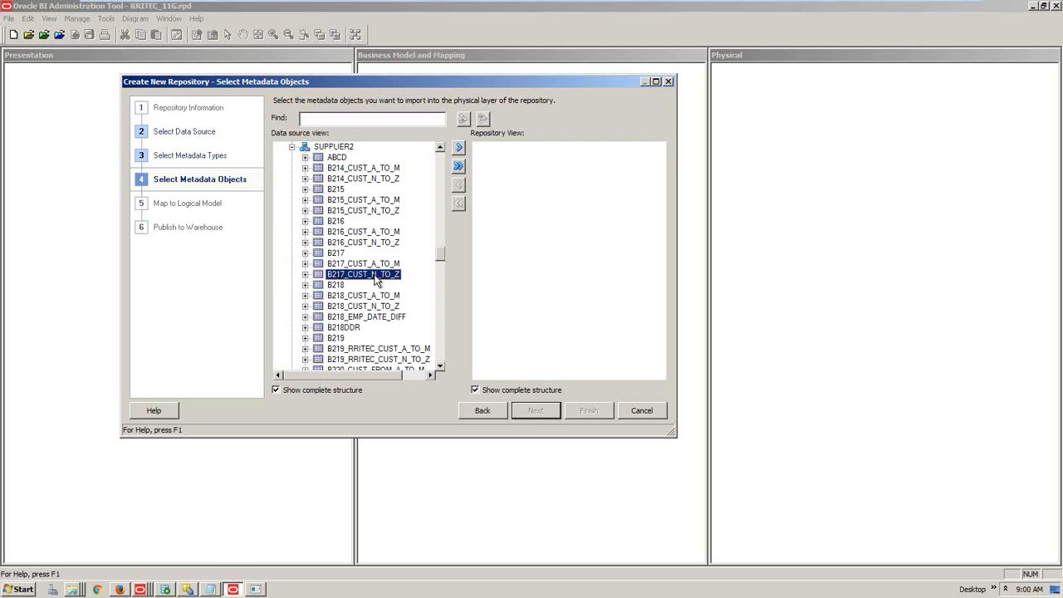
pyautogui.scroll(1, 377, 280)
pyautogui.scroll(-4, 377, 280)
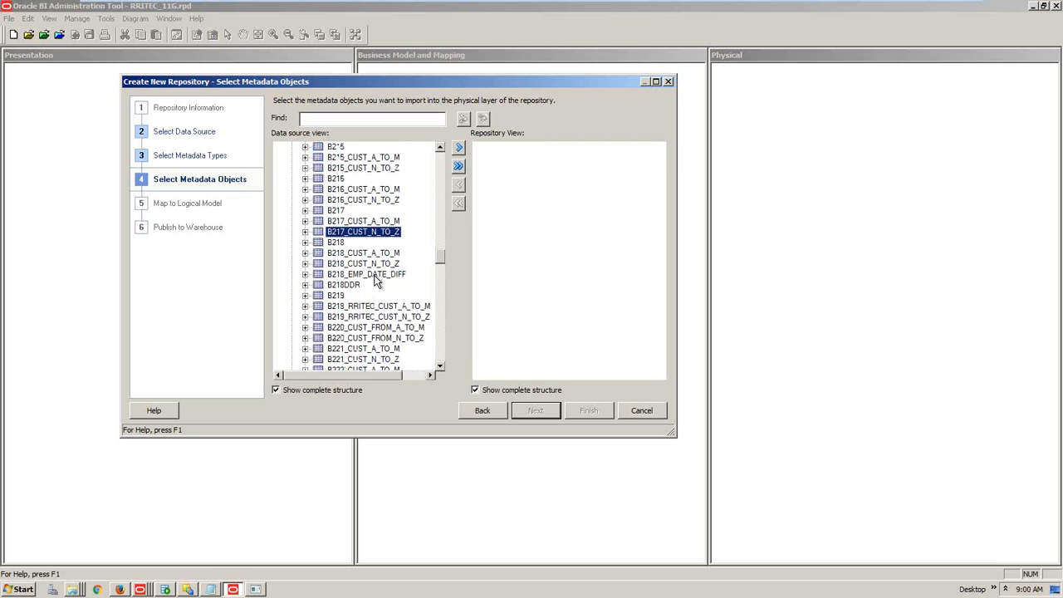
pyautogui.scroll(-8, 376, 280)
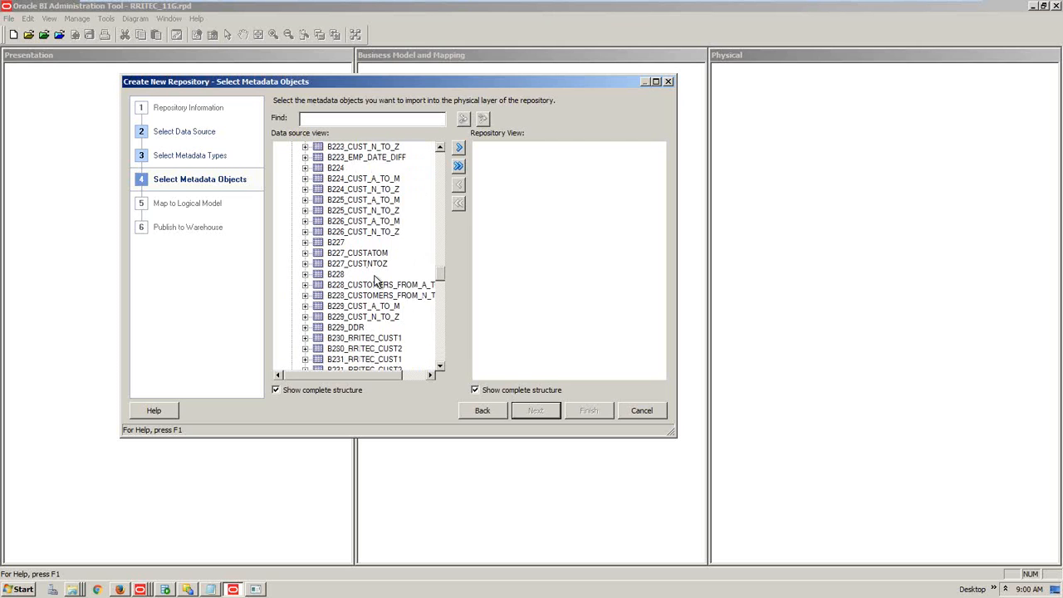
pyautogui.scroll(-8, 376, 283)
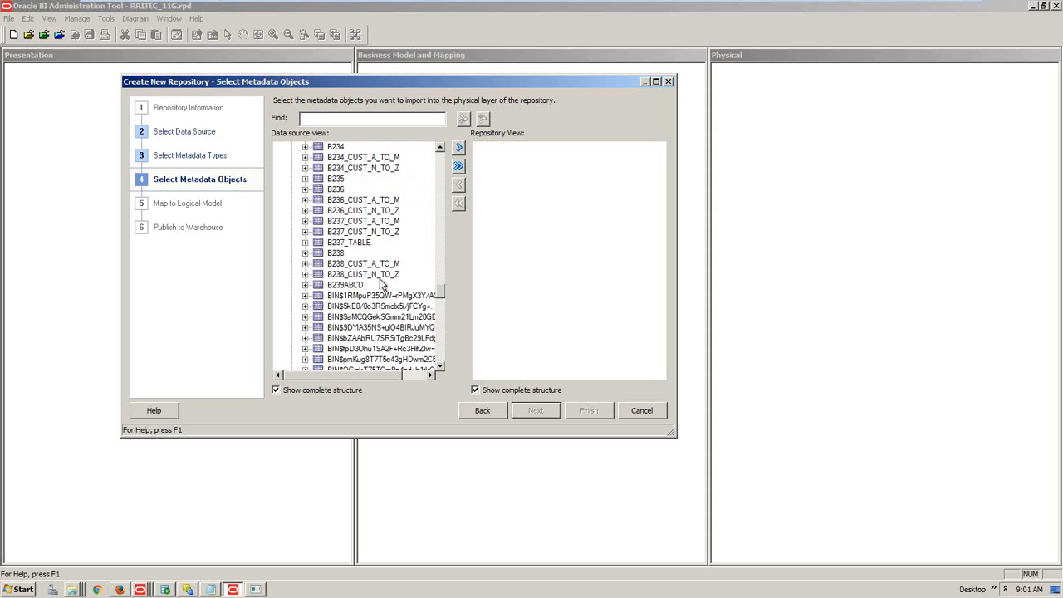
pyautogui.scroll(-5, 378, 282)
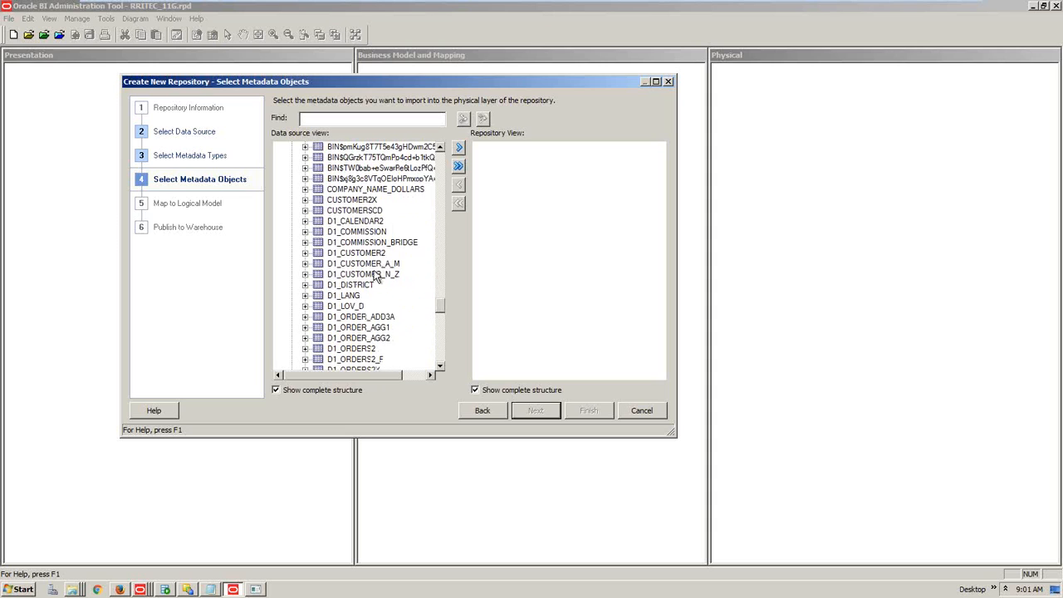
# Select D1_CALENDAR2, D1_CUSTOMER2, D1_PRODUCTS and D1_ORDERS2 and import them
pyautogui.click(367, 223)
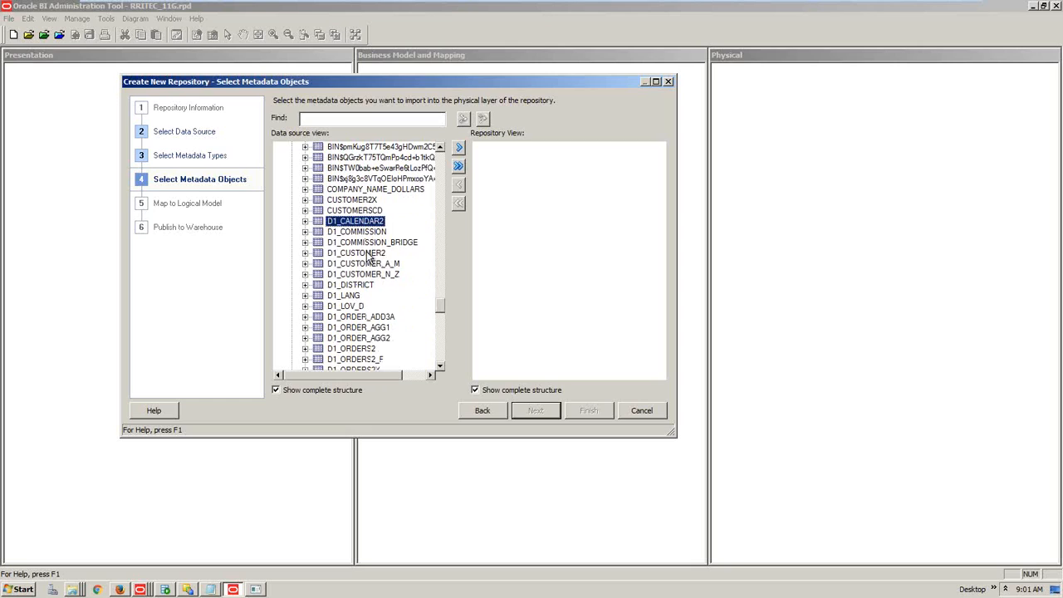
pyautogui.click(367, 254)
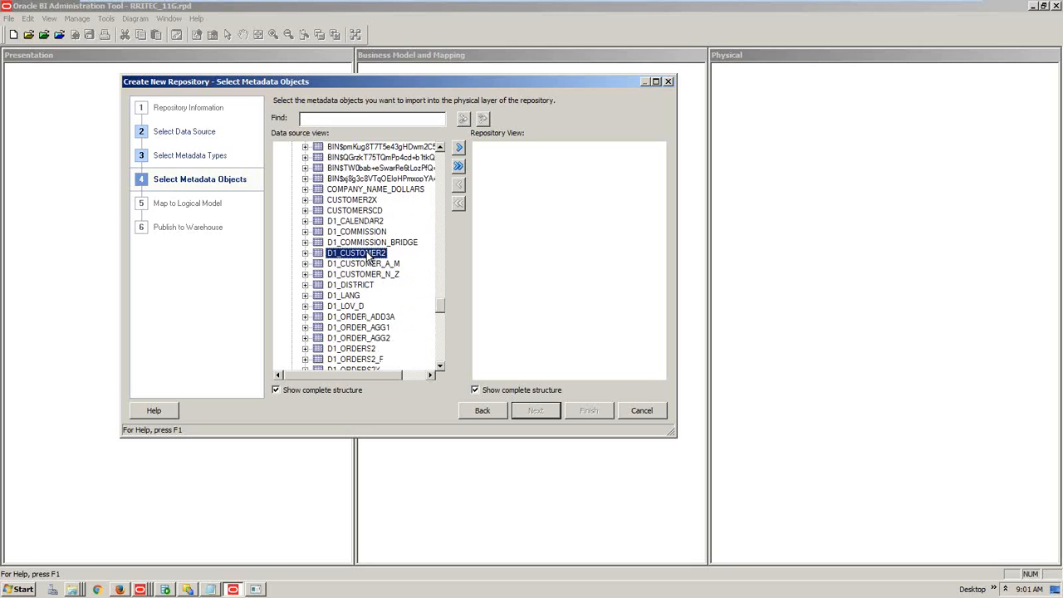
pyautogui.scroll(-2, 368, 256)
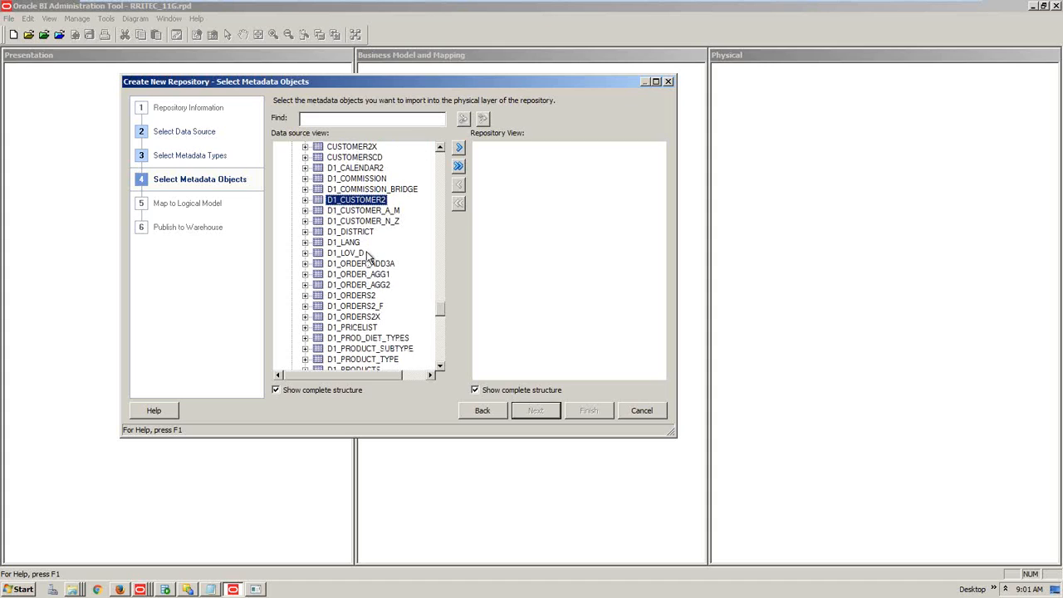
pyautogui.keyDown('ctrl'); pyautogui.click(373, 170); pyautogui.keyUp('ctrl')
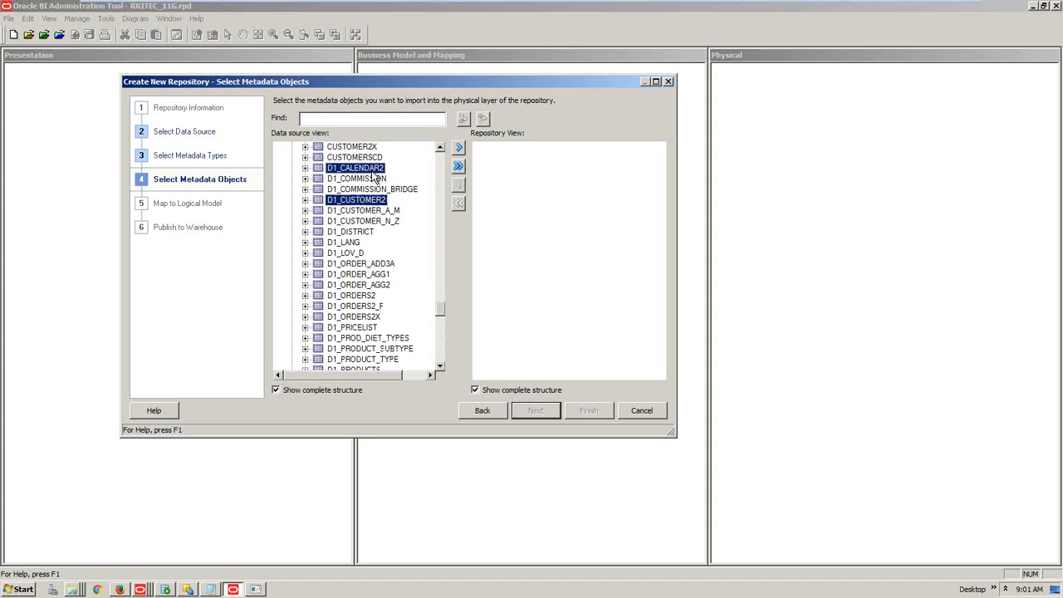
pyautogui.scroll(-1, 372, 364)
pyautogui.keyDown('ctrl'); pyautogui.click(370, 359); pyautogui.keyUp('ctrl')
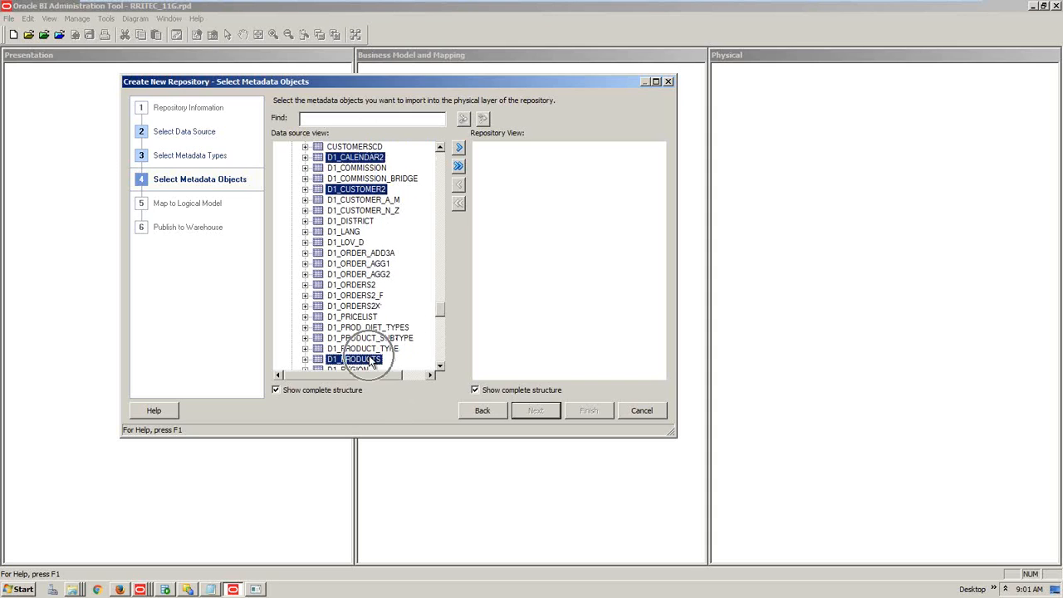
pyautogui.keyDown('ctrl'); pyautogui.click(364, 286); pyautogui.keyUp('ctrl')
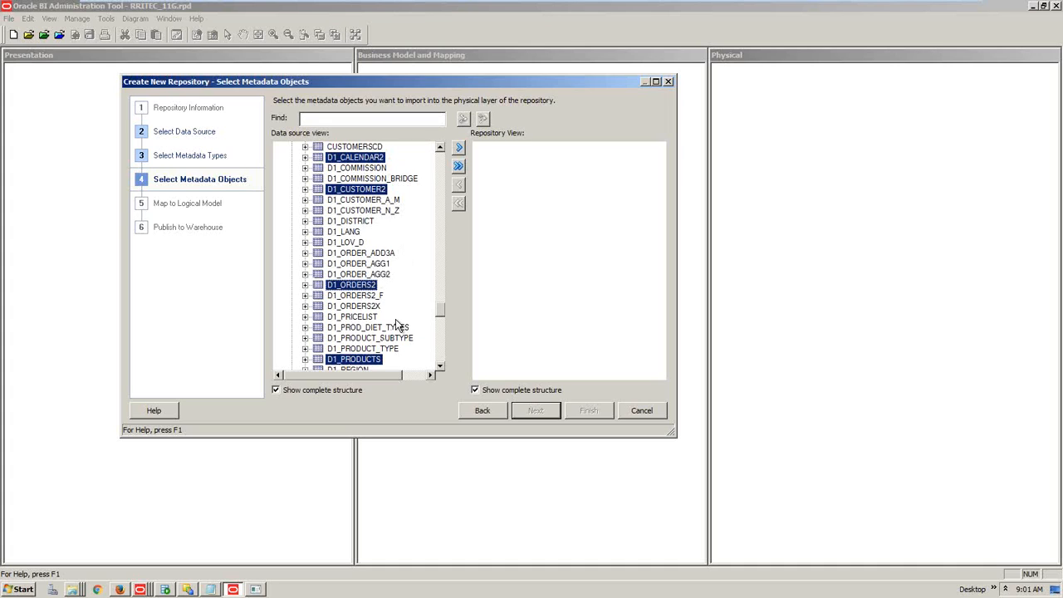
pyautogui.click(461, 149)
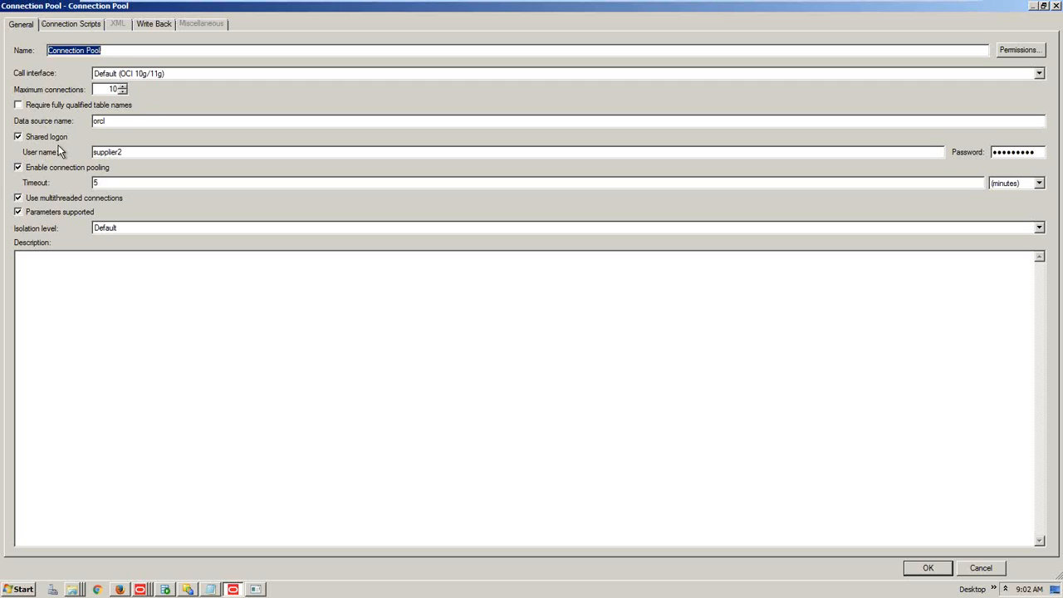
pyautogui.moveTo(114, 121); pyautogui.dragTo(85, 120)
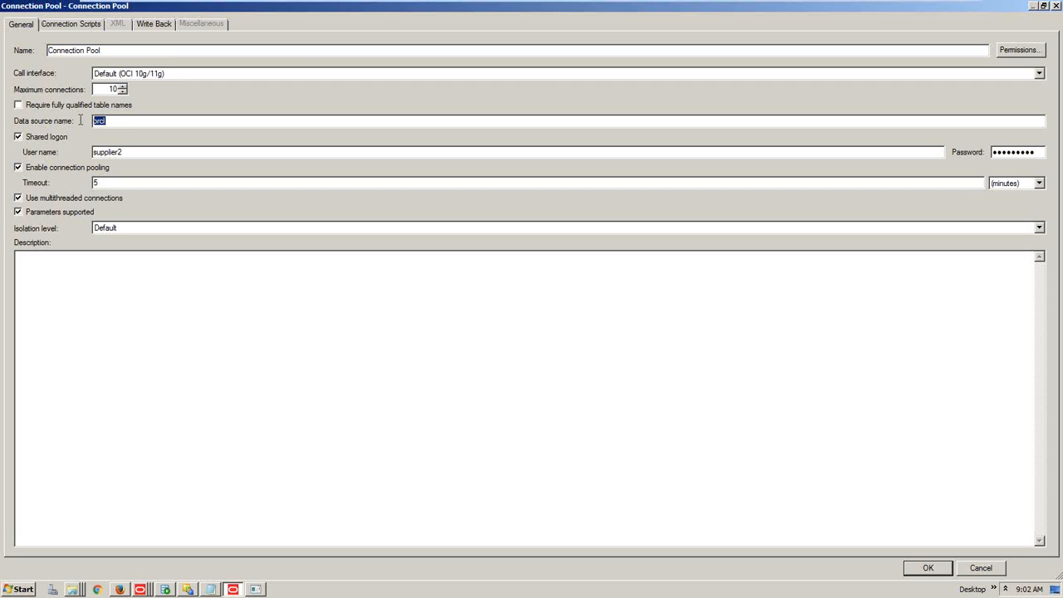
pyautogui.moveTo(124, 152); pyautogui.dragTo(59, 156)
pyautogui.moveTo(107, 90); pyautogui.dragTo(129, 87)
# In Oracle BI Answers, add Customers Region and SalesFacts Dollars to the analysis and show results
pyautogui.click(120, 589)
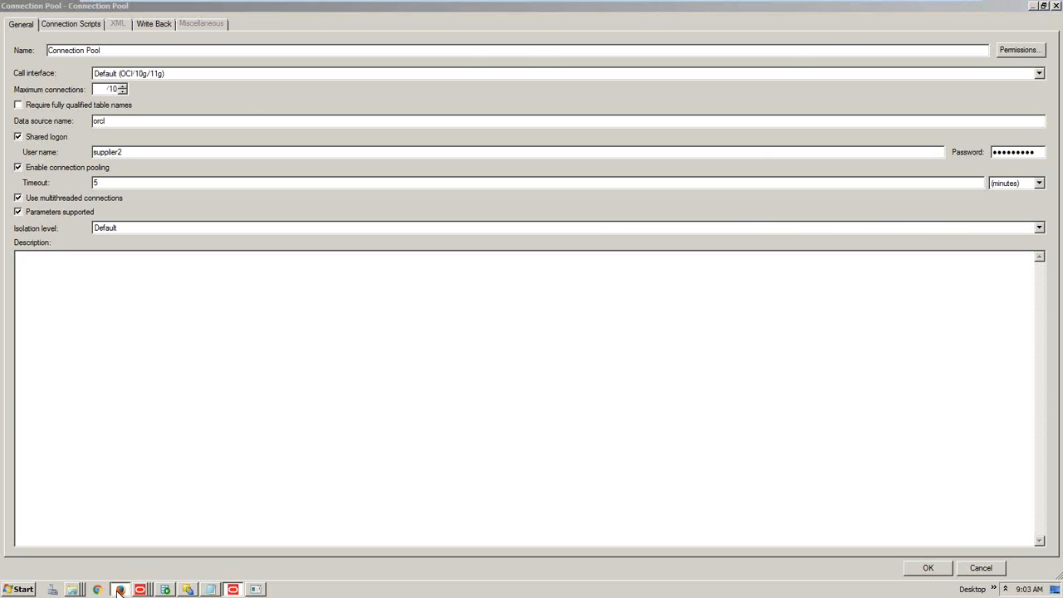
pyautogui.click(34, 136)
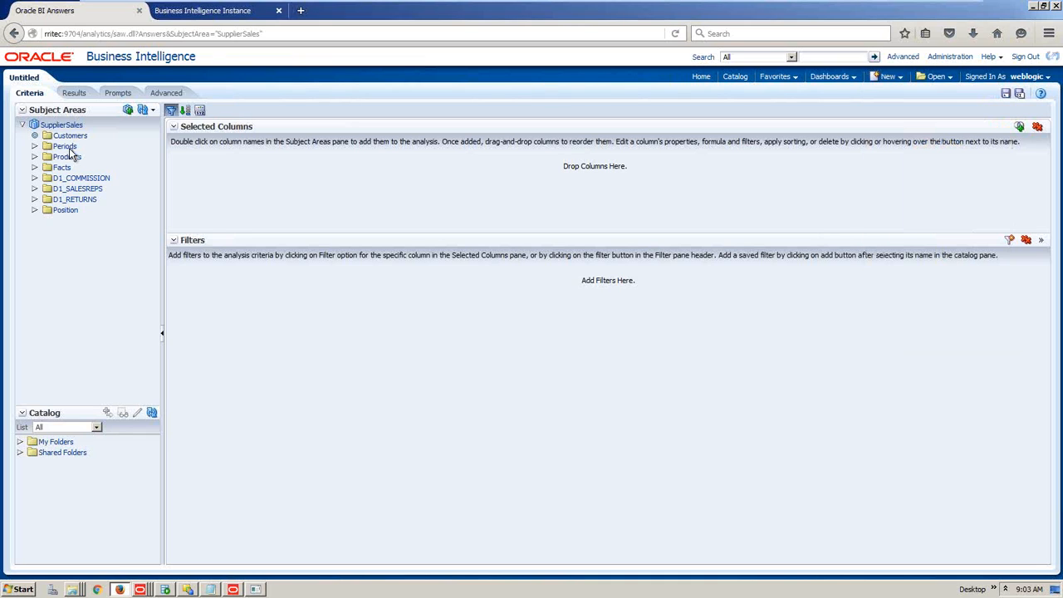
pyautogui.doubleClick(75, 146)
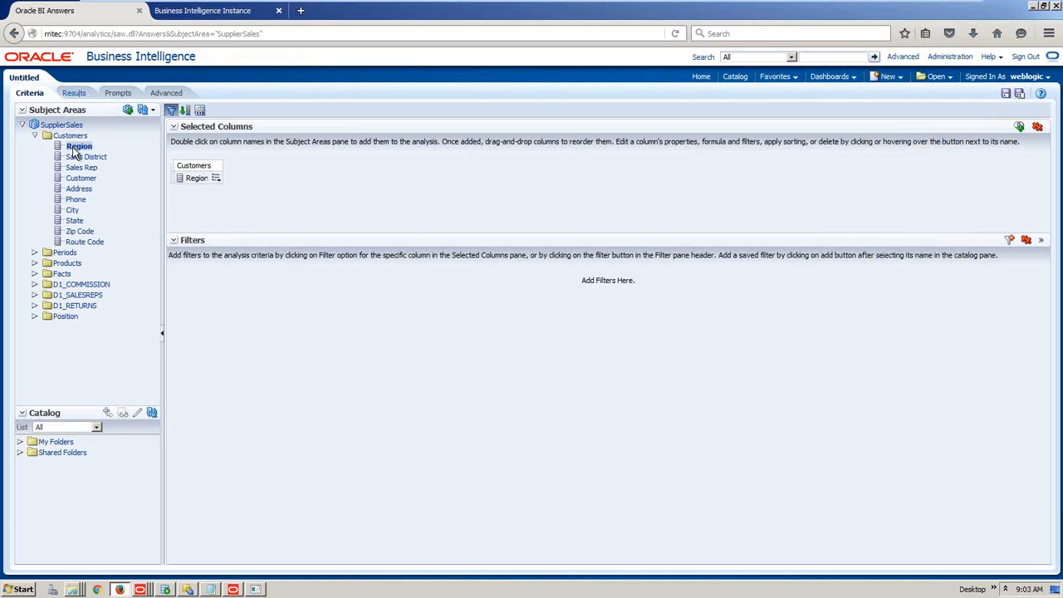
pyautogui.click(72, 92)
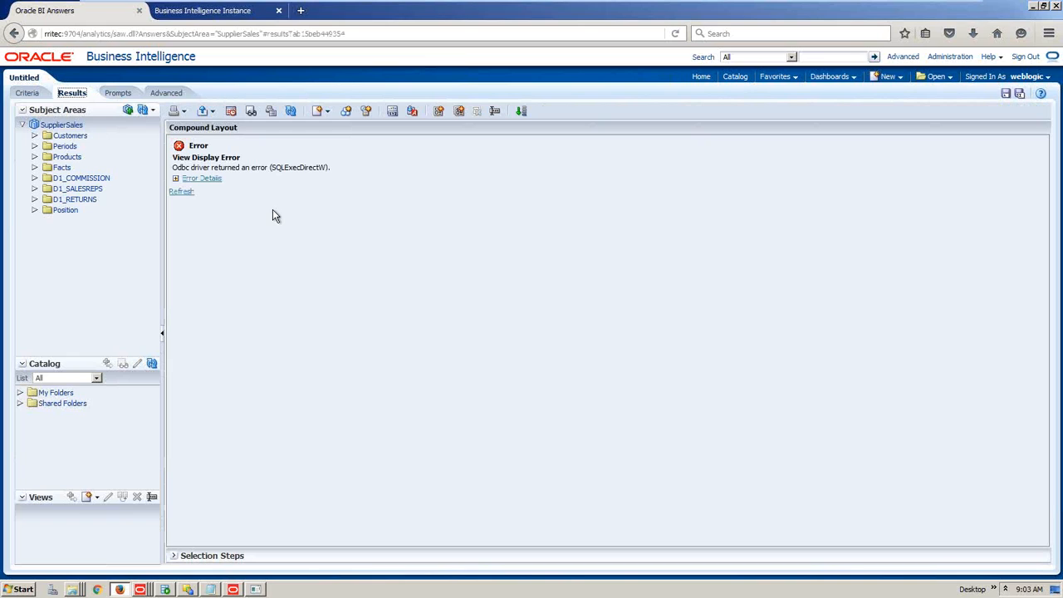
pyautogui.click(34, 168)
pyautogui.click(47, 178)
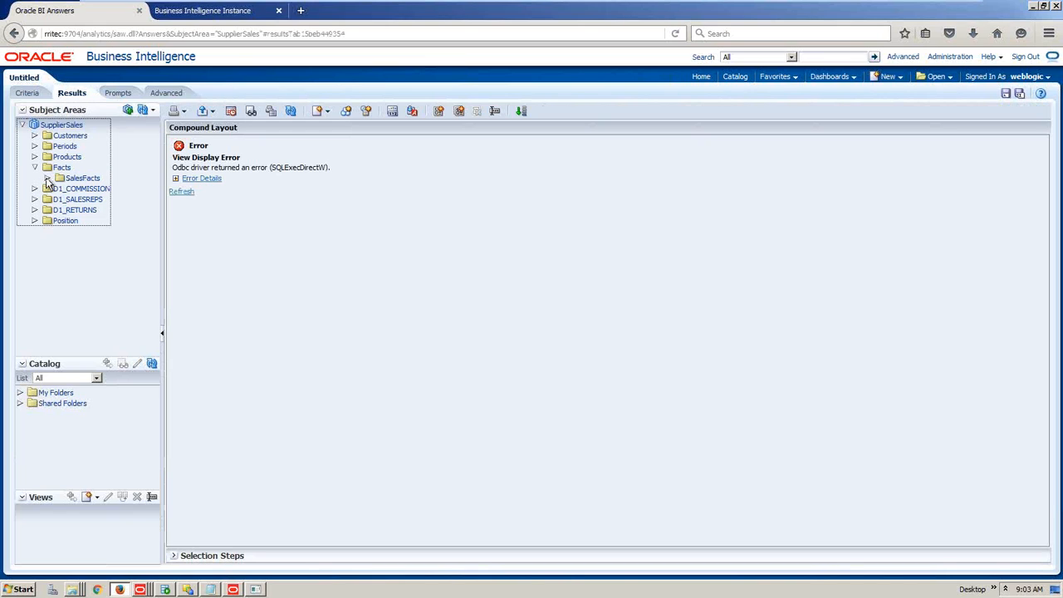
pyautogui.doubleClick(87, 189)
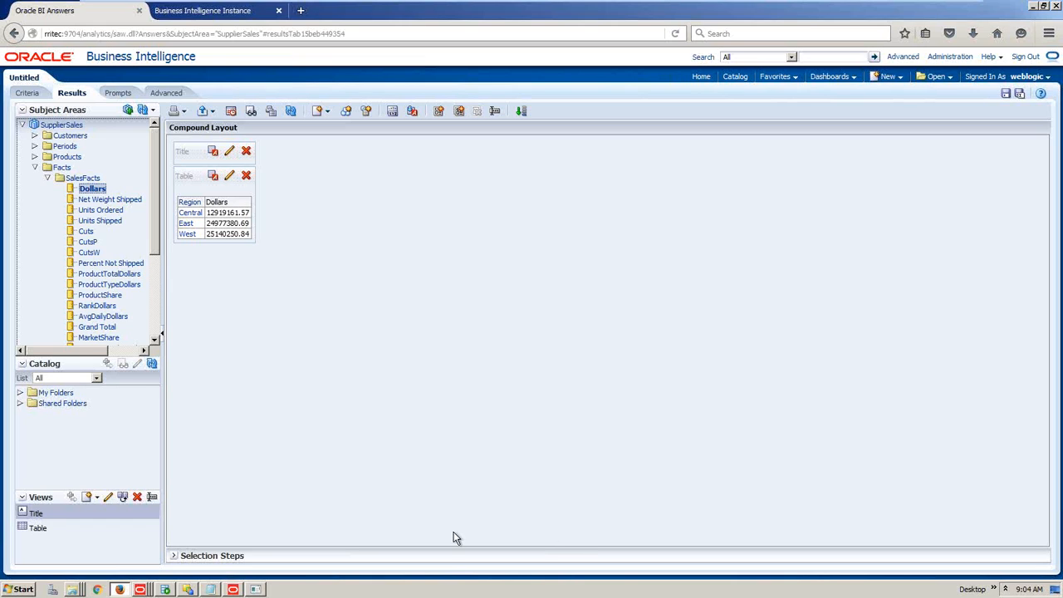
pyautogui.click(233, 590)
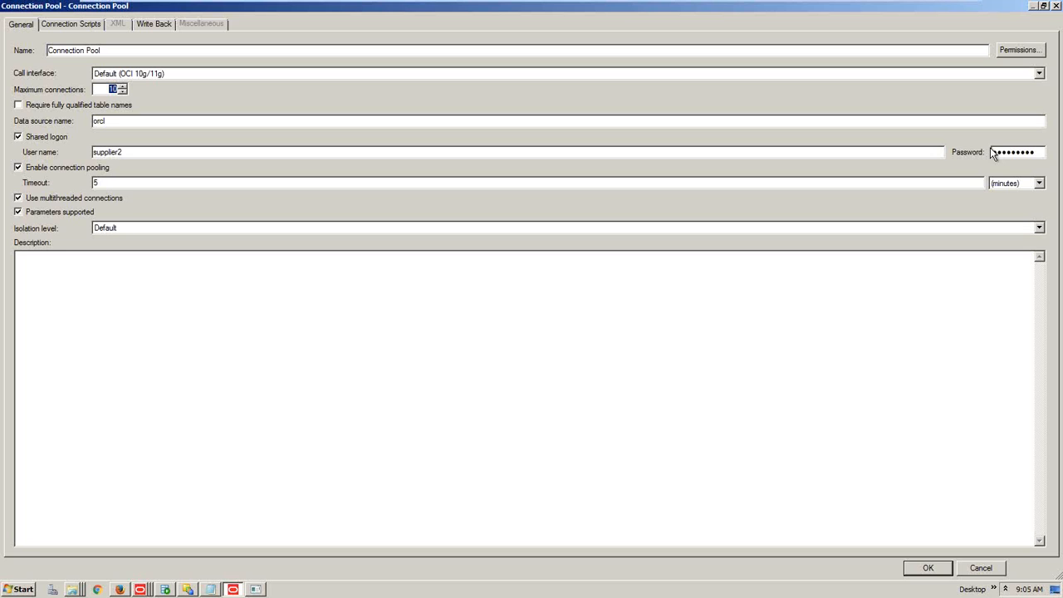
pyautogui.moveTo(787, 8)
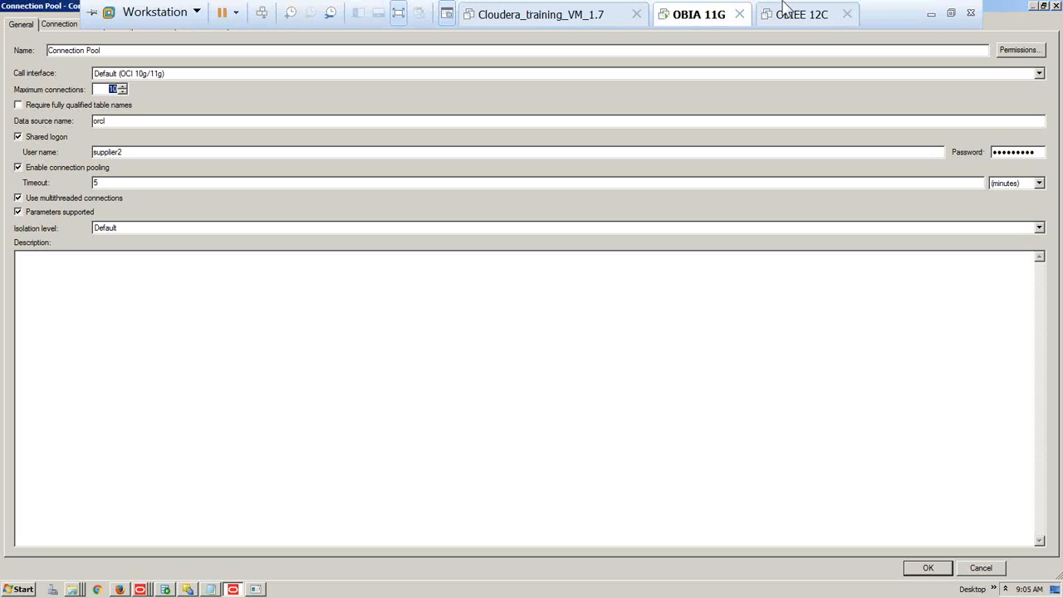
pyautogui.click(929, 16)
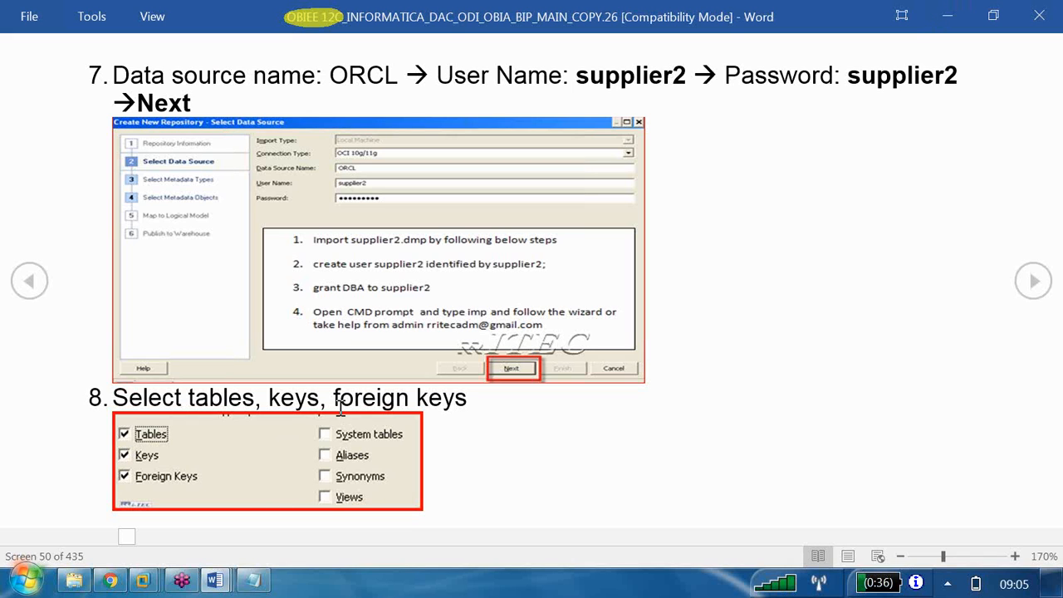
pyautogui.scroll(-1, 340, 407)
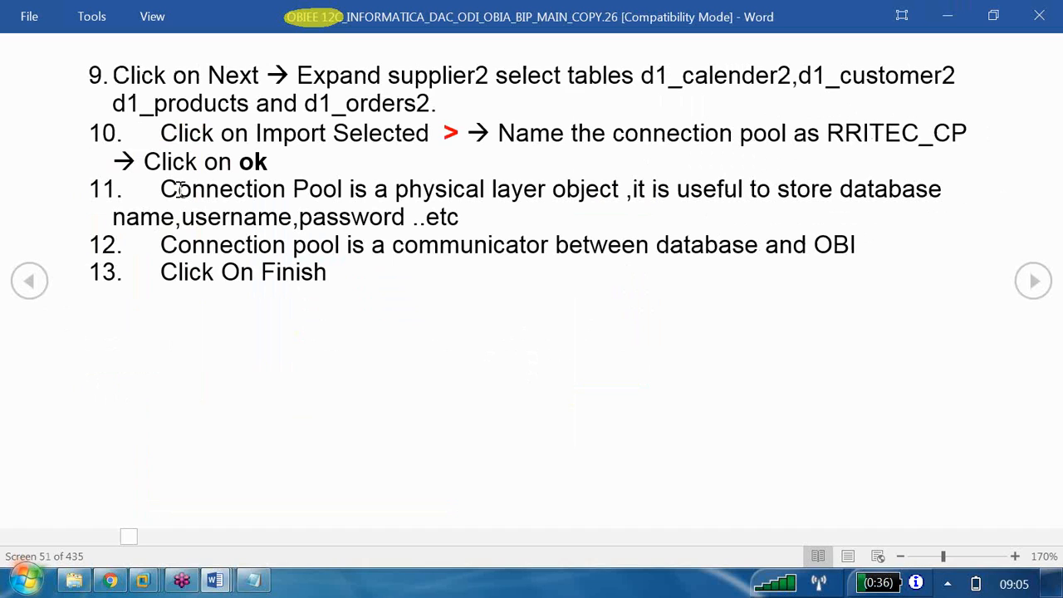
pyautogui.moveTo(164, 191); pyautogui.dragTo(297, 197)
pyautogui.moveTo(484, 190); pyautogui.dragTo(697, 212)
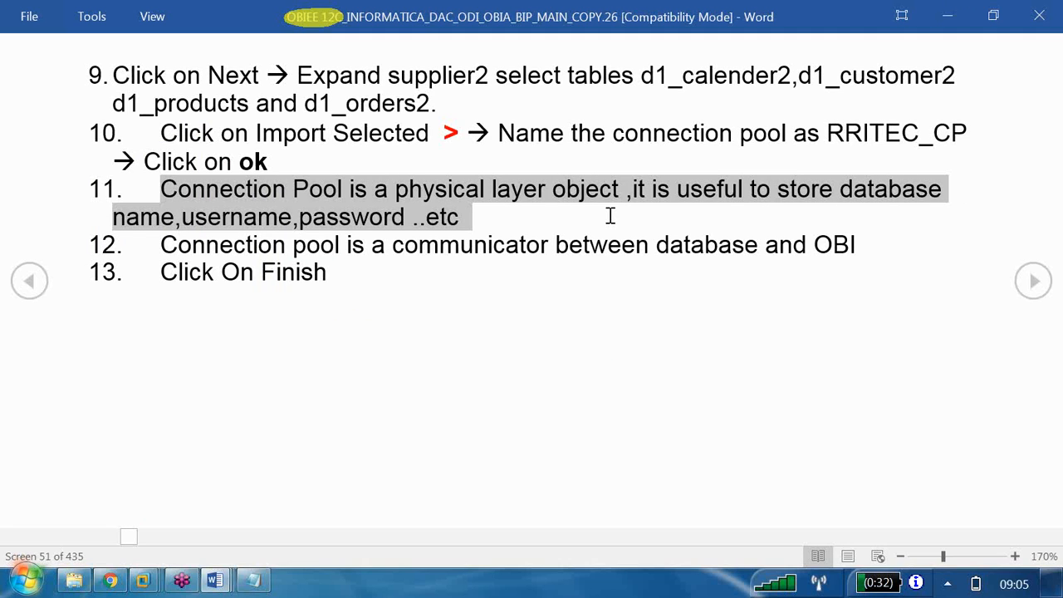
pyautogui.moveTo(163, 246); pyautogui.dragTo(864, 258)
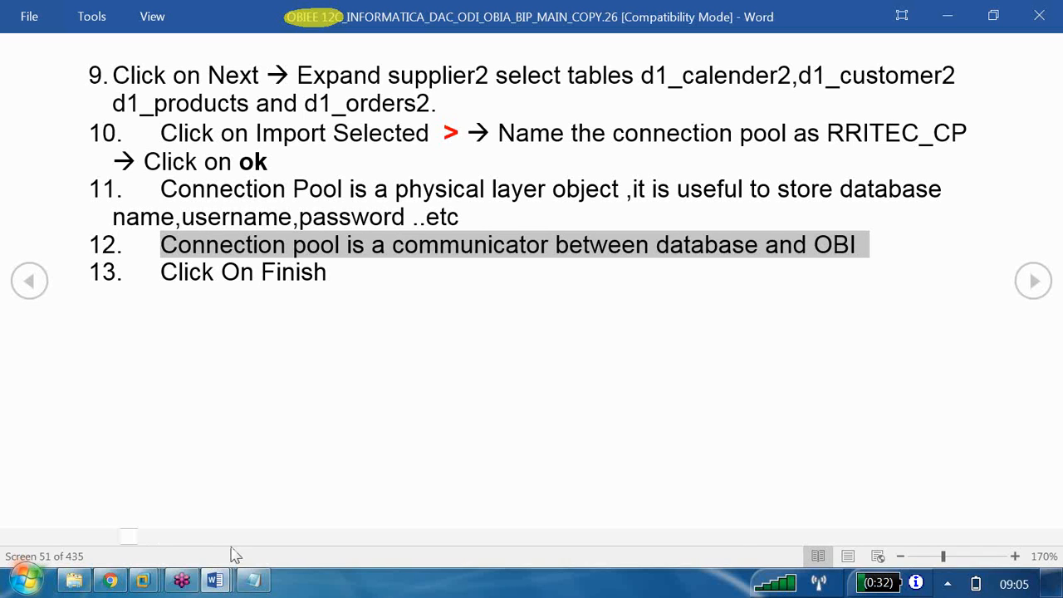
pyautogui.click(143, 582)
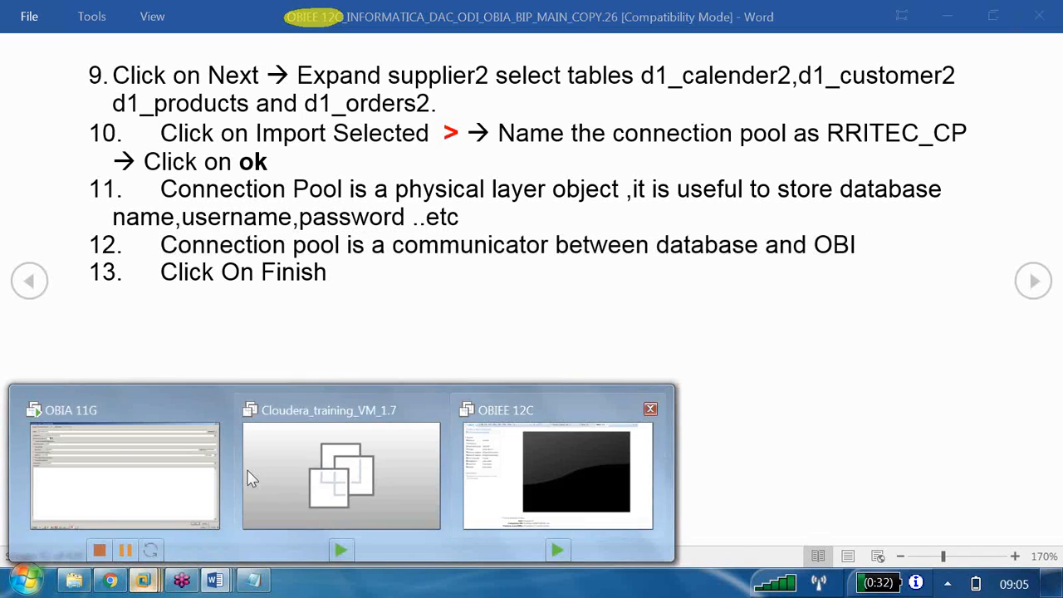
pyautogui.click(182, 477)
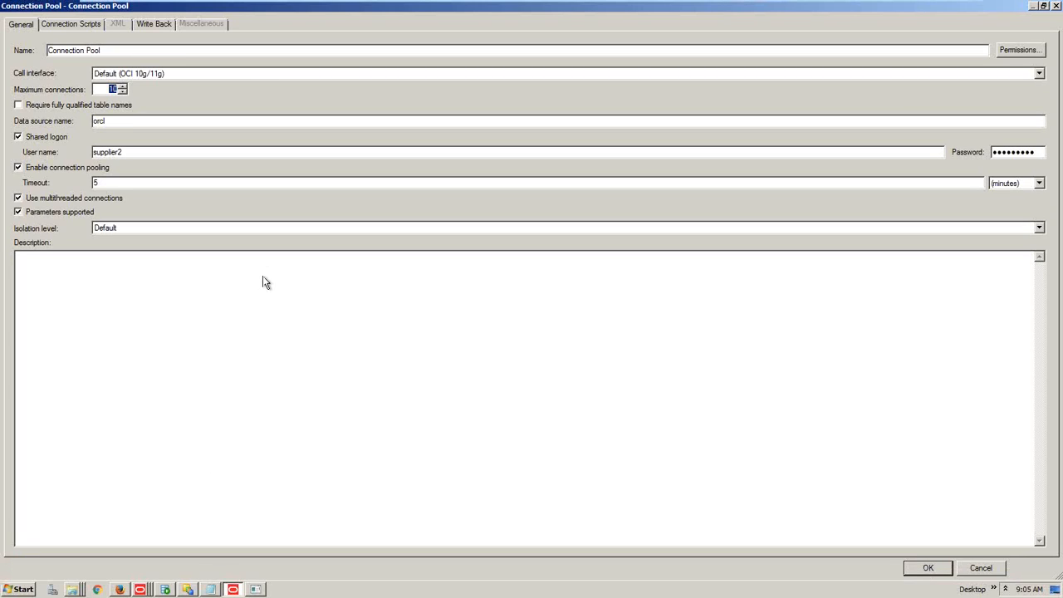
# Append _ORCL to the pool name so it reads Connection Pool_ORCL
pyautogui.moveTo(121, 121); pyautogui.dragTo(72, 125)
pyautogui.click(125, 54)
pyautogui.write('_ORCL')
# Confirm the connection pool settings and re-add D1_CALENDAR2 to the SUPPLIER2 import selection
pyautogui.click(927, 568)
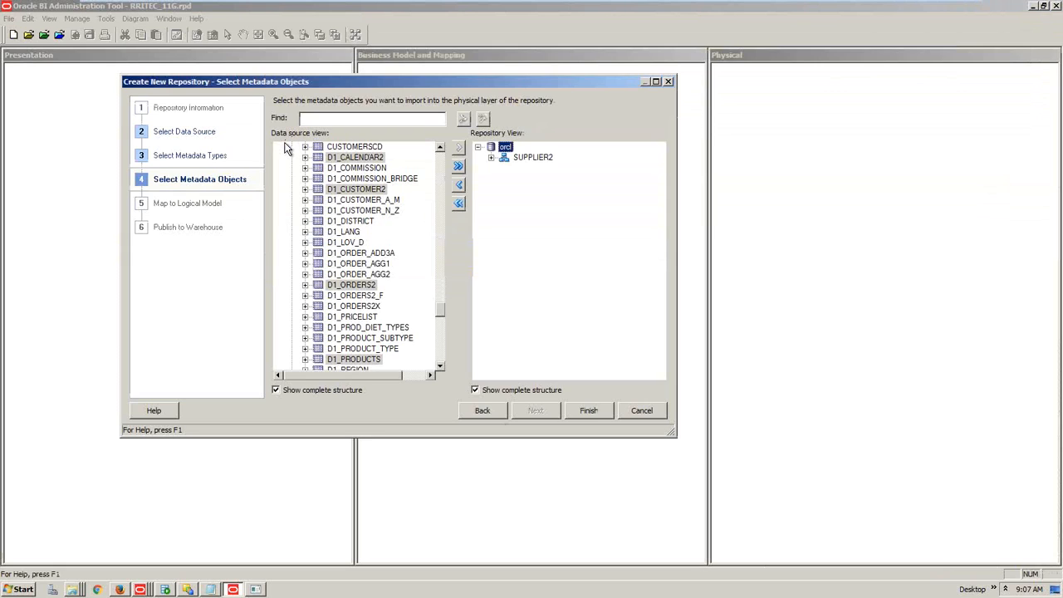
pyautogui.click(491, 157)
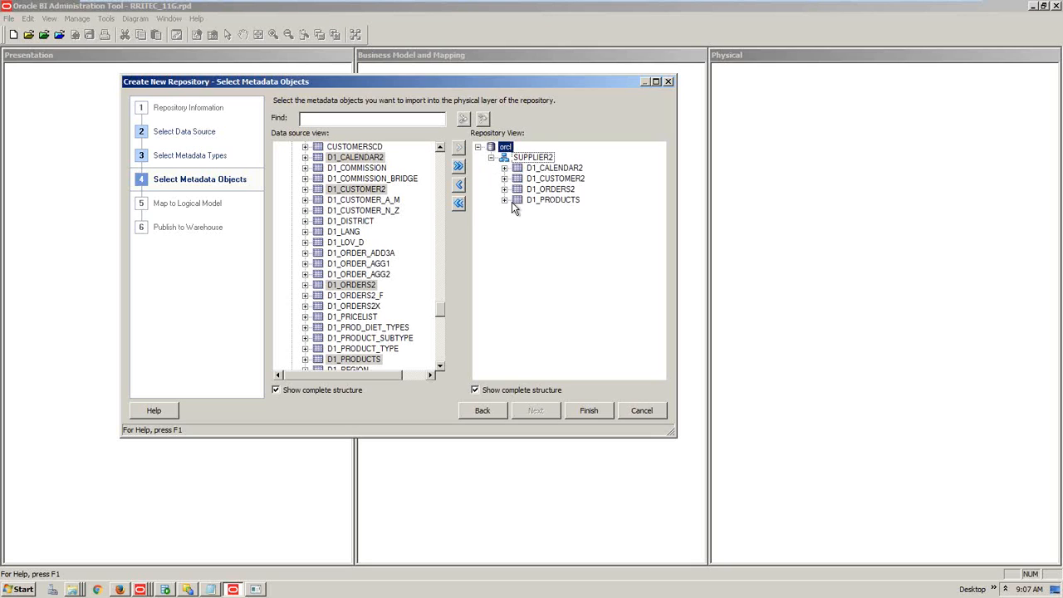
pyautogui.click(359, 234)
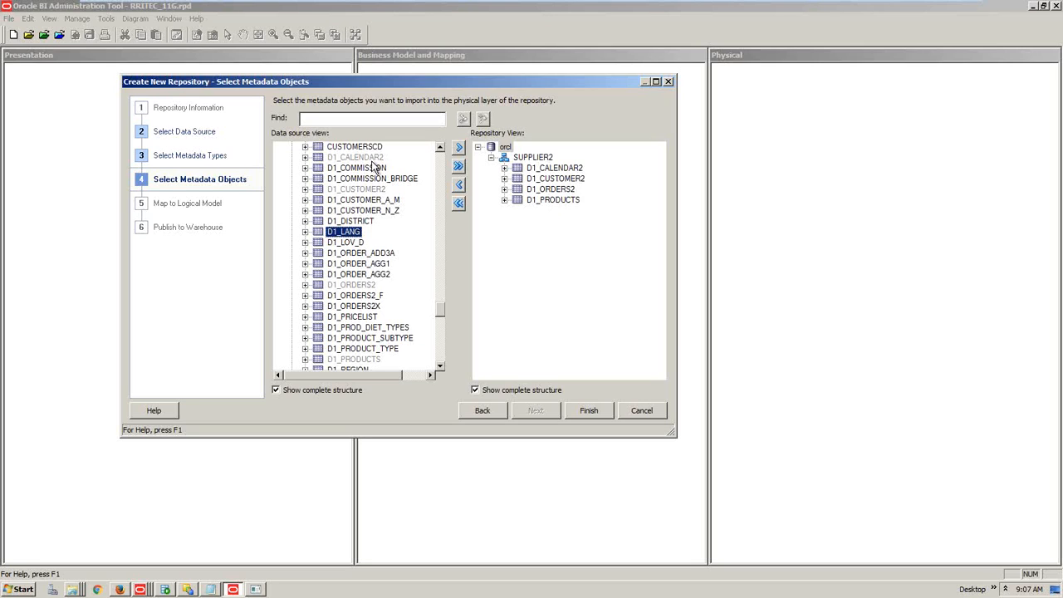
pyautogui.click(373, 161)
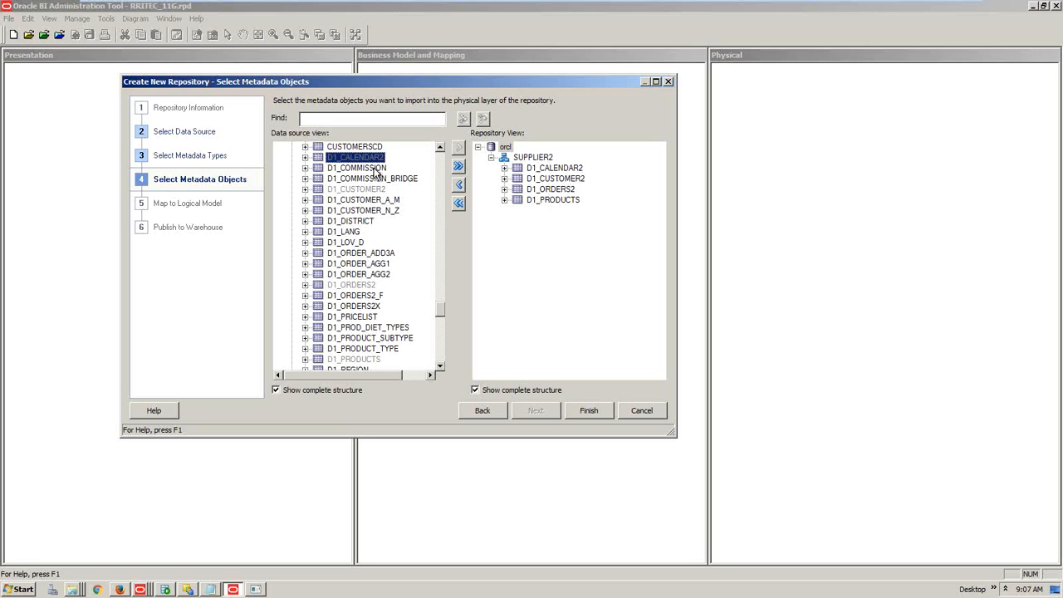
pyautogui.click(378, 172)
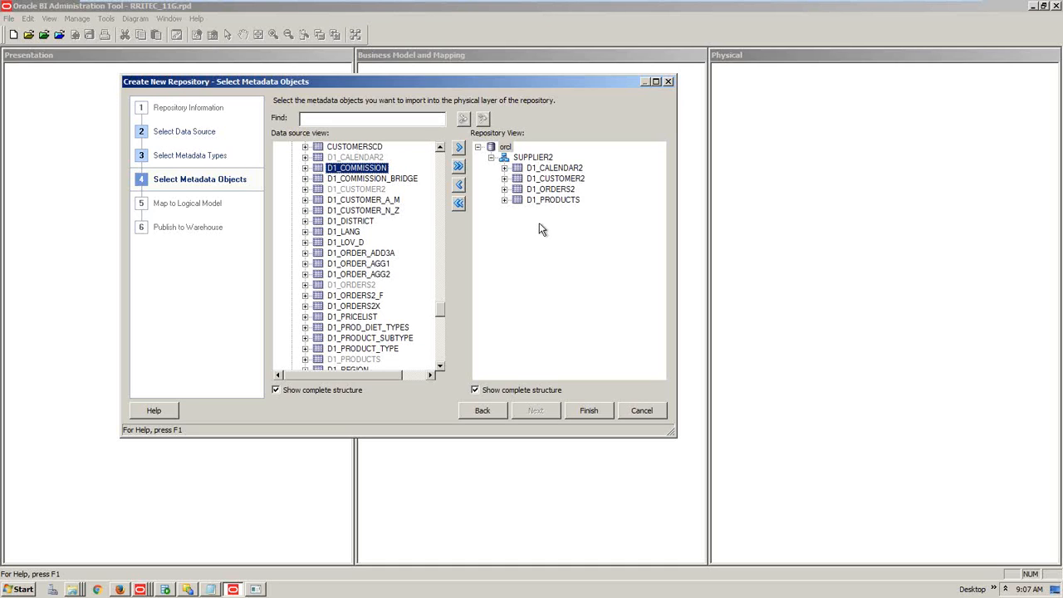
pyautogui.click(545, 170)
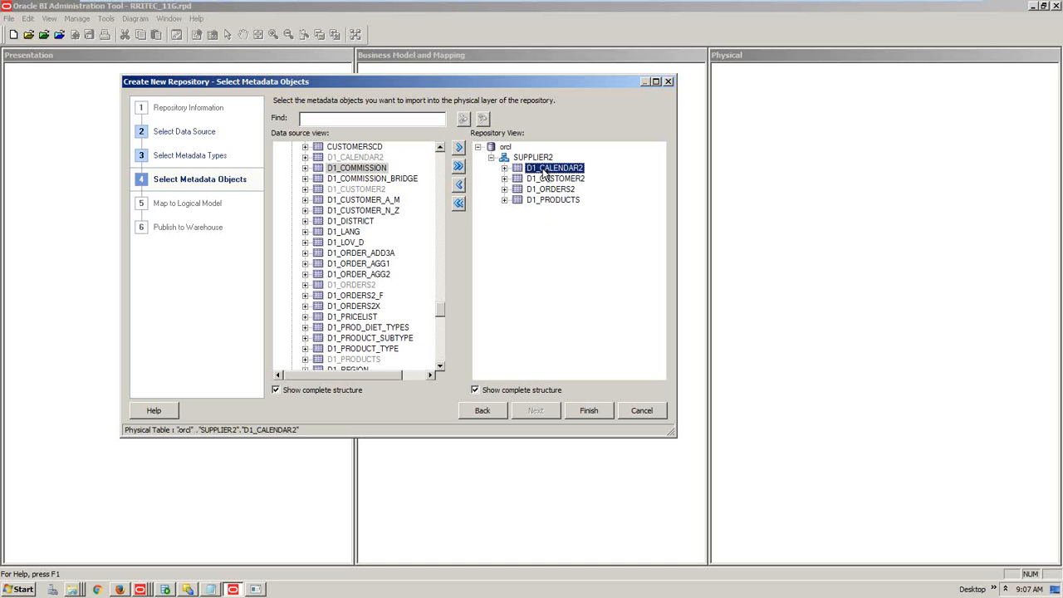
pyautogui.click(459, 185)
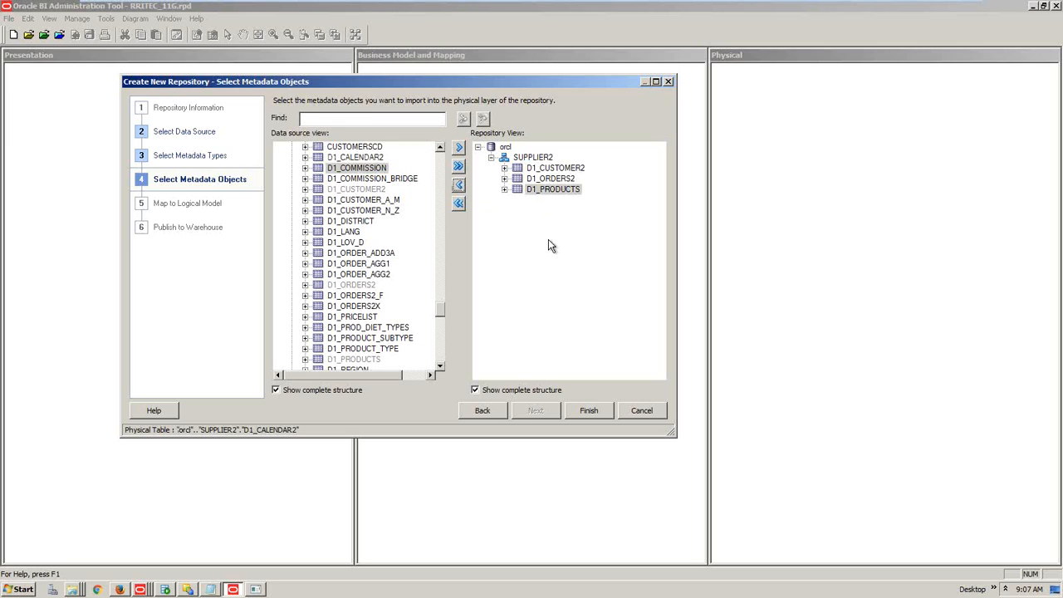
pyautogui.click(370, 158)
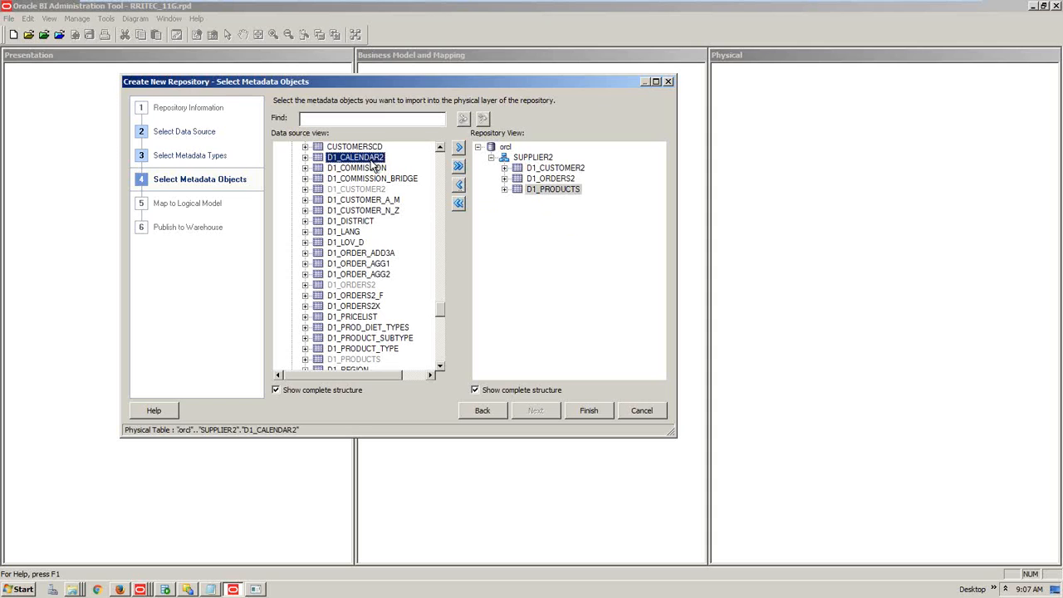
pyautogui.click(459, 148)
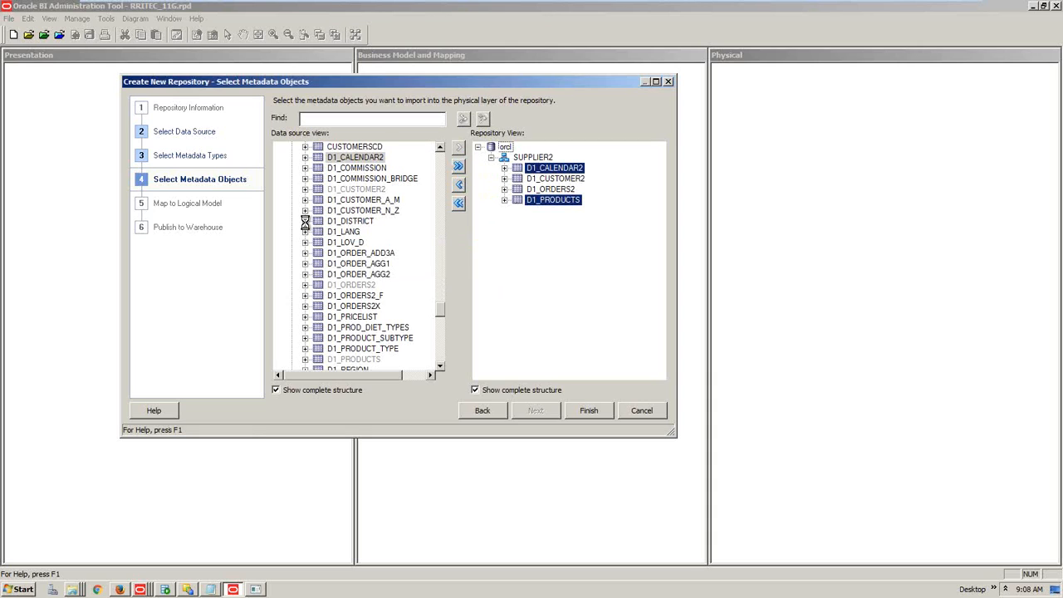
# Try adding D1_DISTRICT, then remove it so only the four D1 tables remain
pyautogui.click(354, 233)
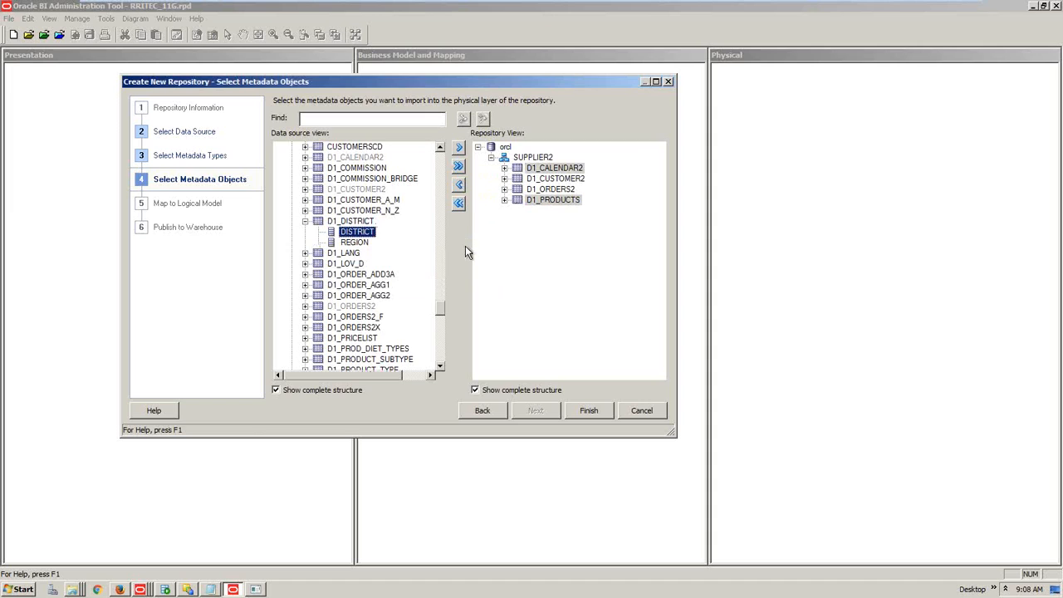
pyautogui.click(459, 147)
pyautogui.click(537, 246)
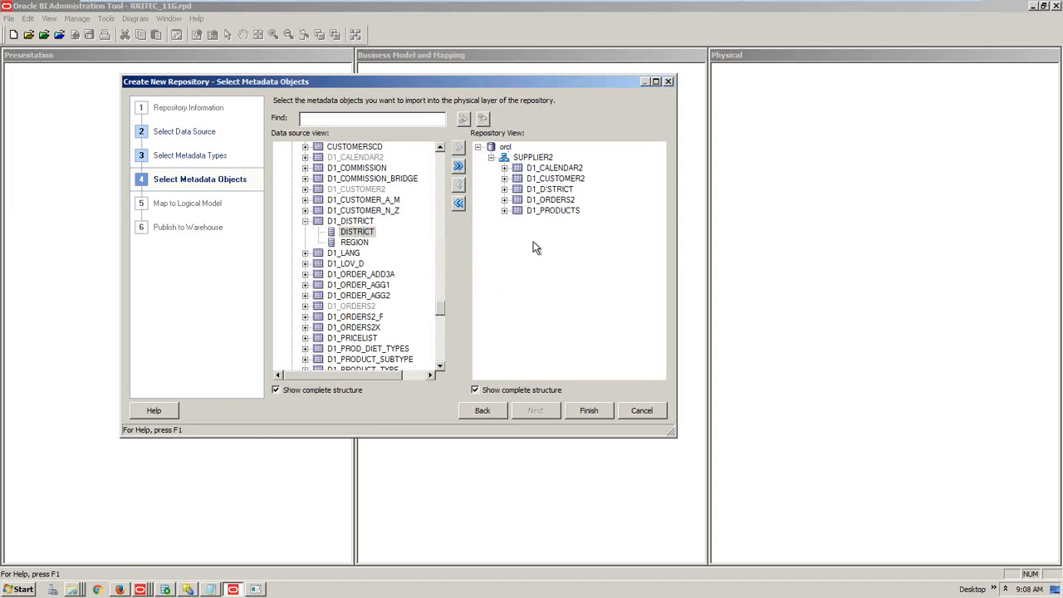
pyautogui.click(504, 190)
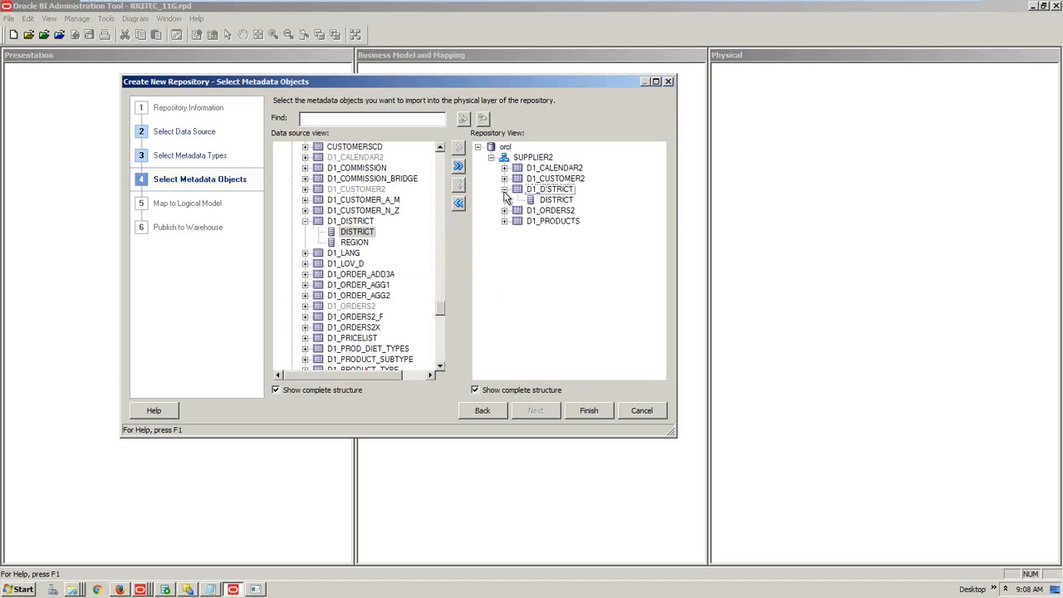
pyautogui.click(555, 200)
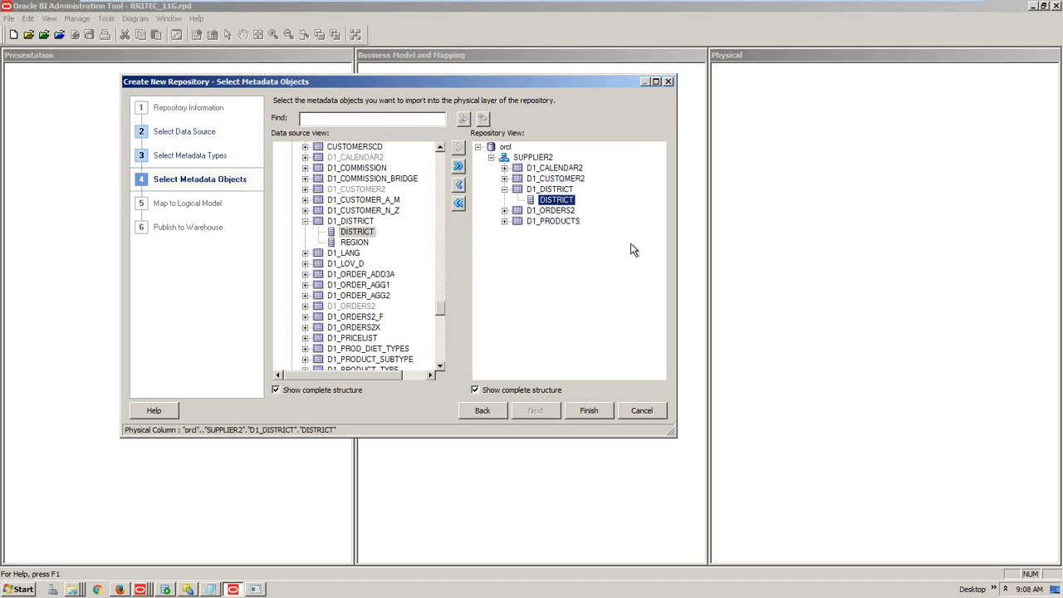
pyautogui.click(354, 241)
pyautogui.click(349, 253)
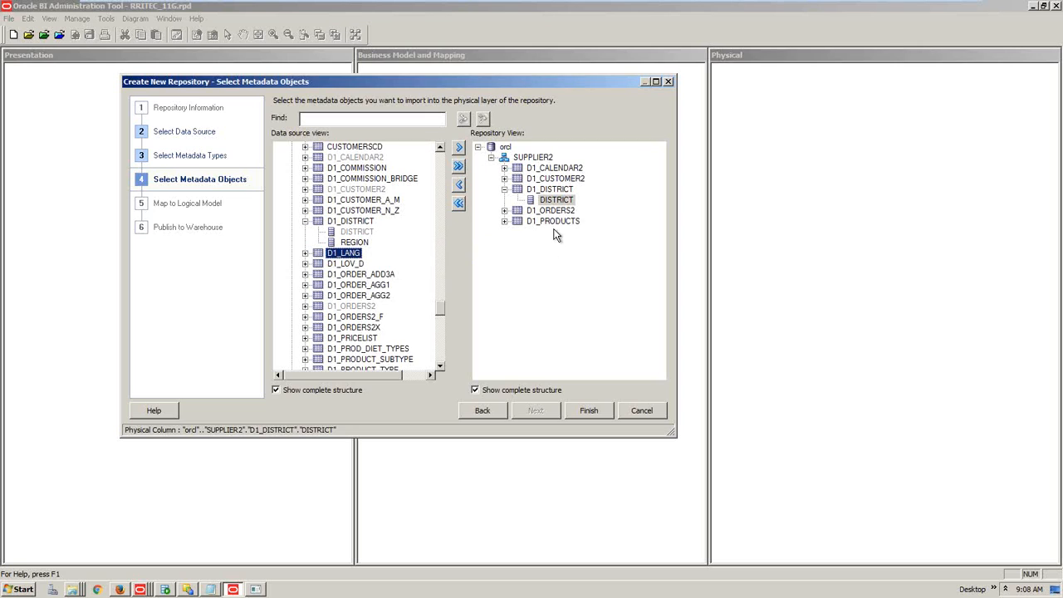
pyautogui.click(549, 191)
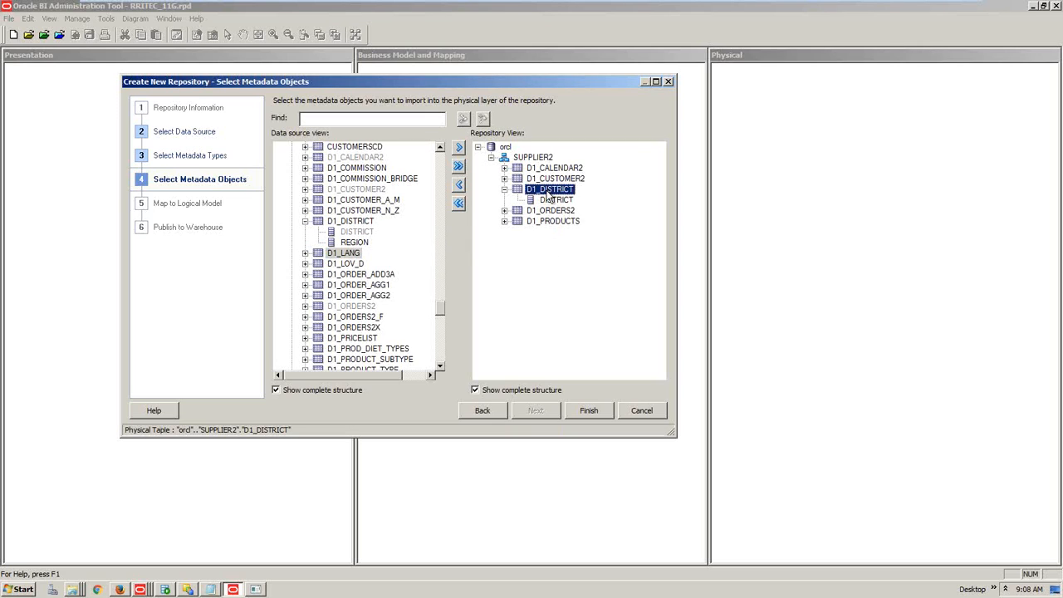
pyautogui.click(459, 185)
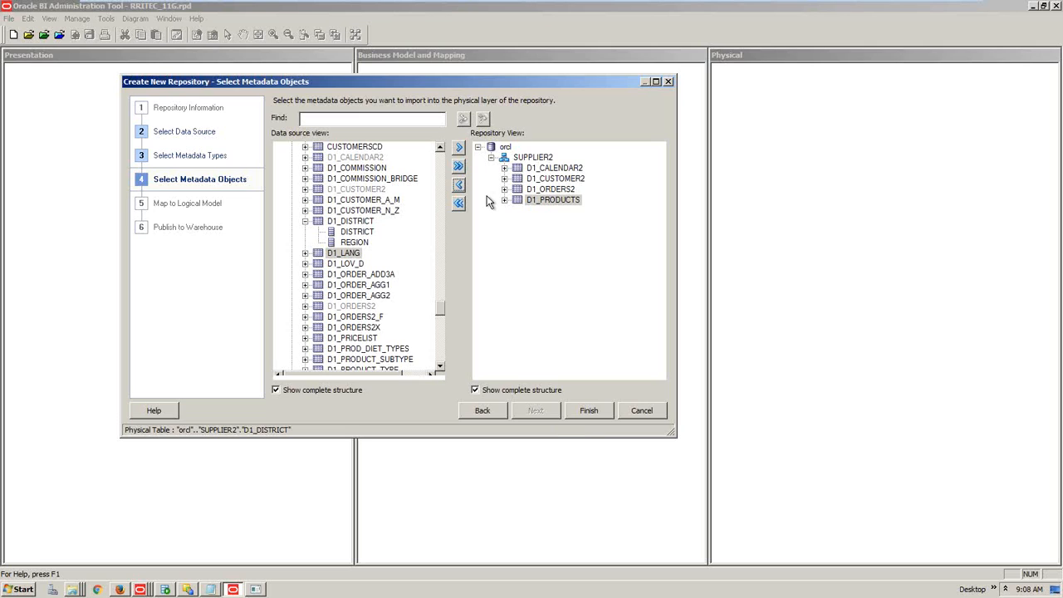
# Finish the import and rename the orcl database to Database_orcl
pyautogui.click(597, 415)
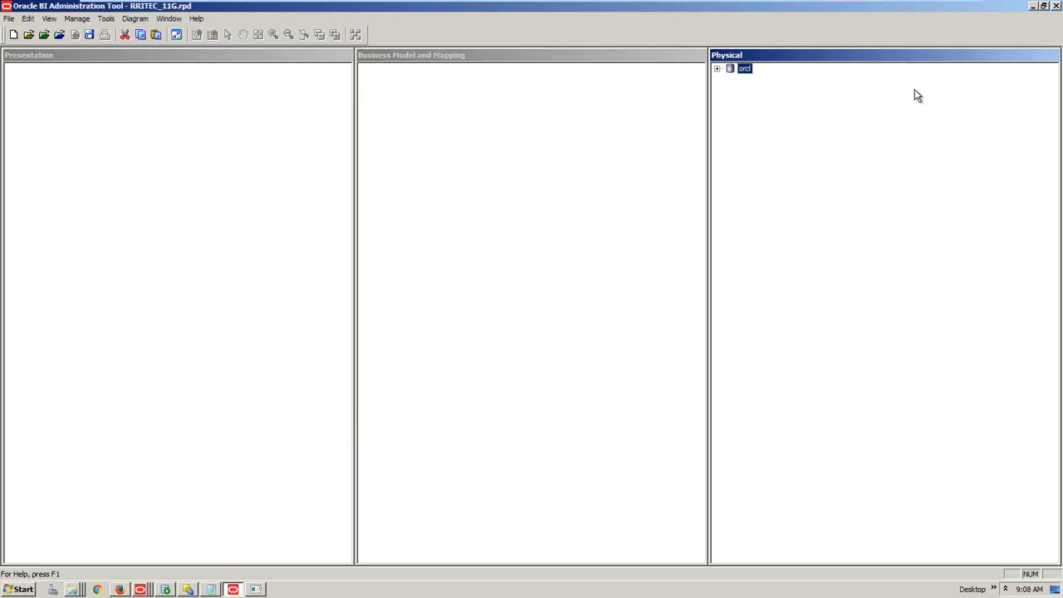
pyautogui.doubleClick(747, 70)
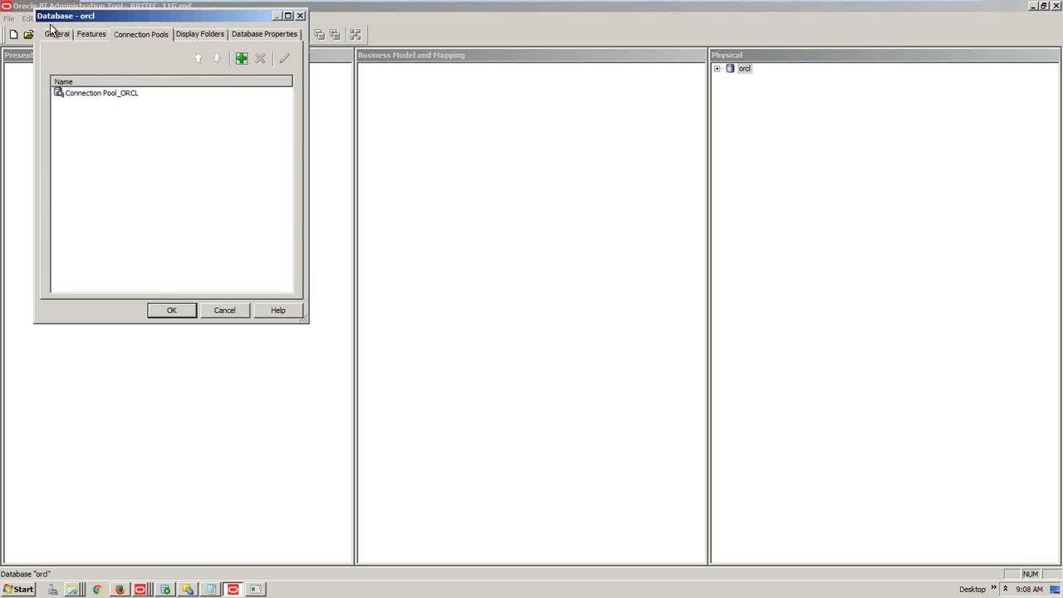
pyautogui.click(56, 34)
pyautogui.click(113, 62)
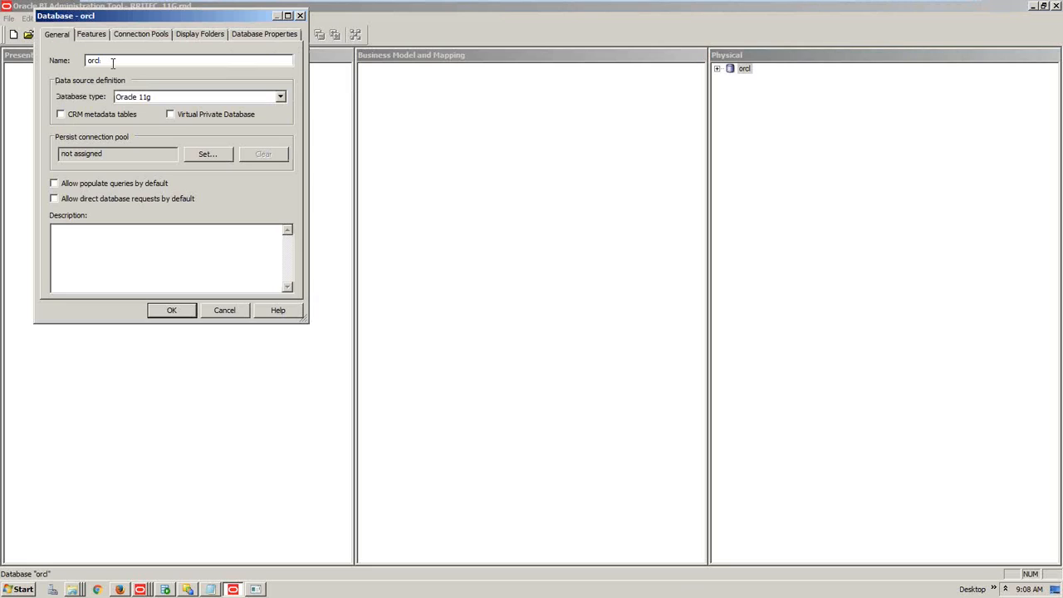
pyautogui.press('Home')
pyautogui.write('Database_')
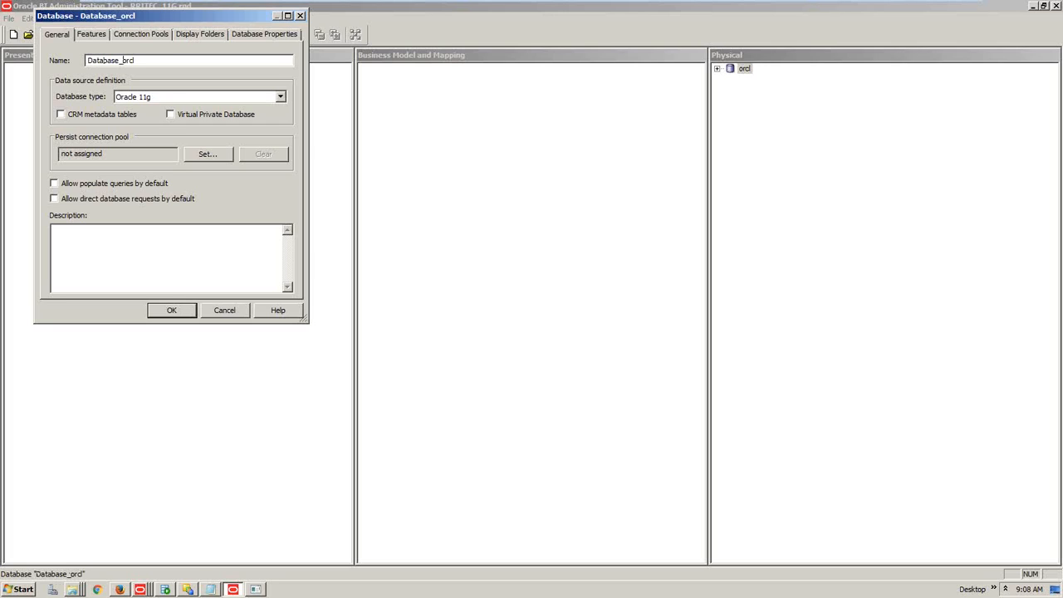
# Keep Oracle 11g as the database type, apply the rename, and expand Database_orcl
pyautogui.click(138, 98)
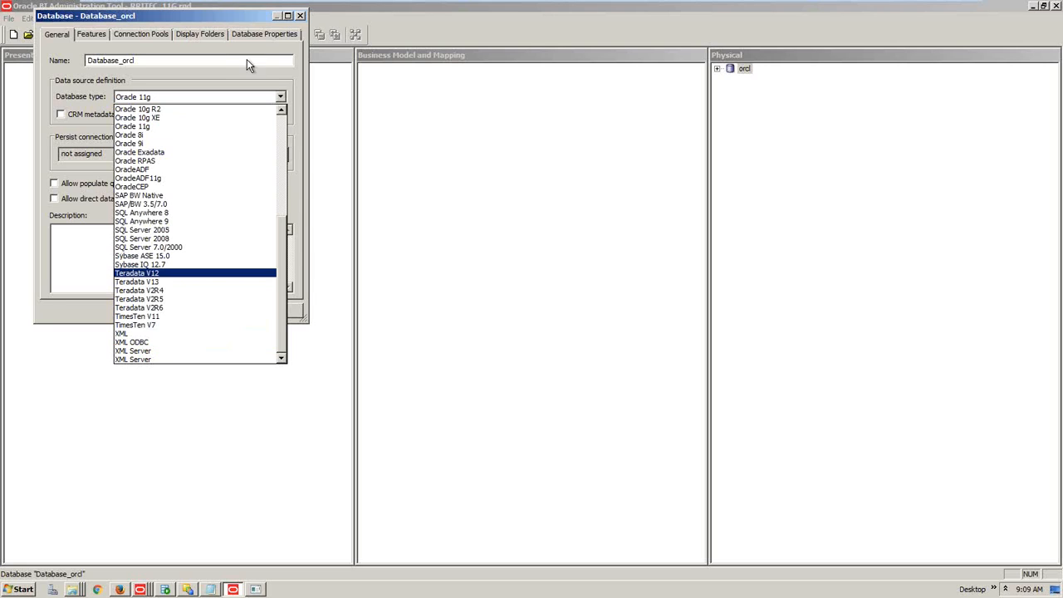
pyautogui.click(230, 22)
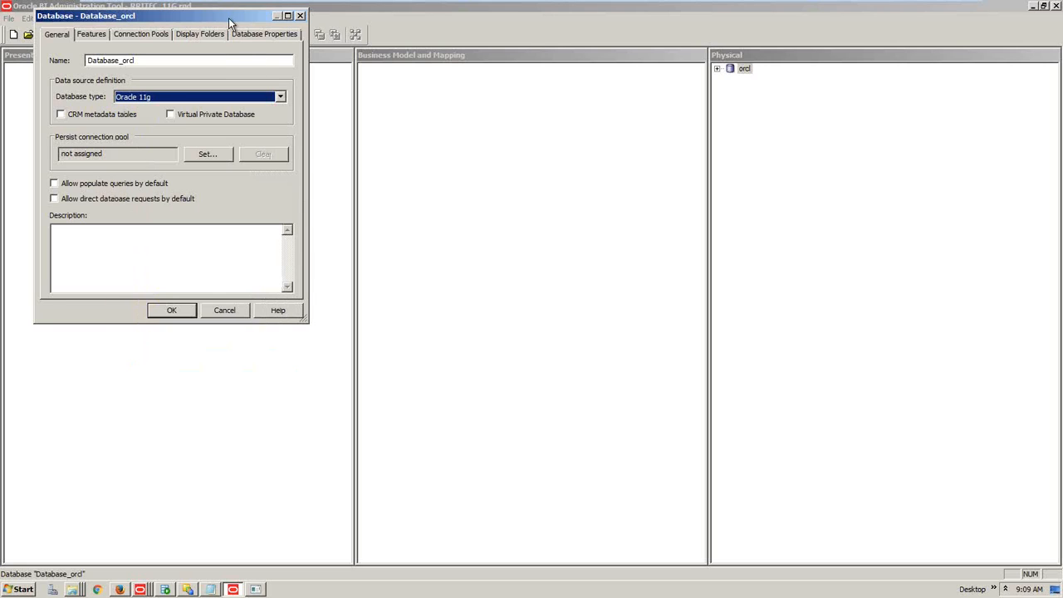
pyautogui.click(186, 314)
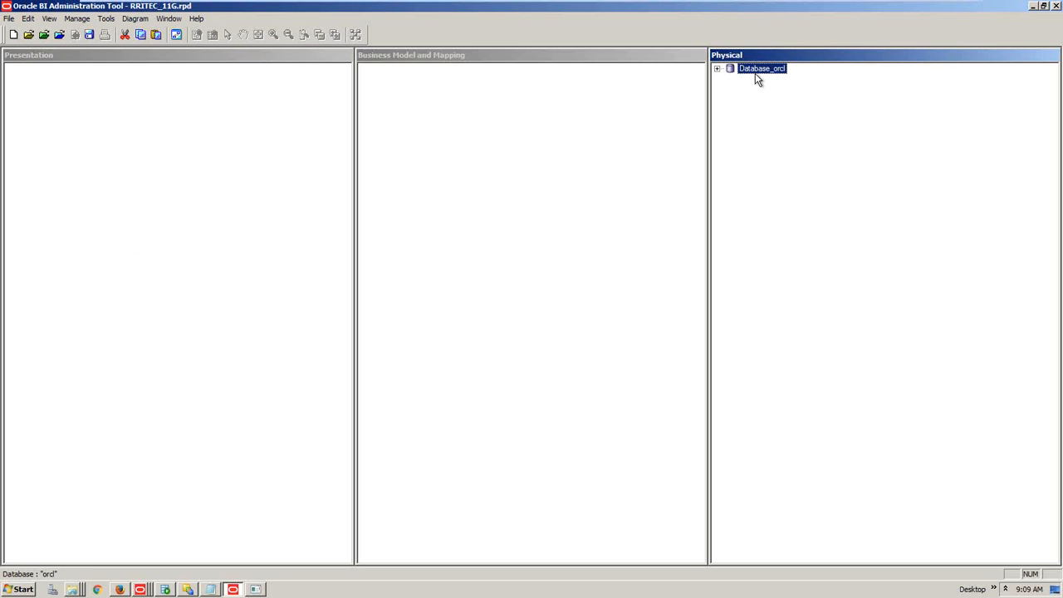
pyautogui.doubleClick(755, 72)
# Review Connection Pool_ORCL and SUPPLIER2 properties, then expand SUPPLIER2 to list D1 tables
pyautogui.click(766, 79)
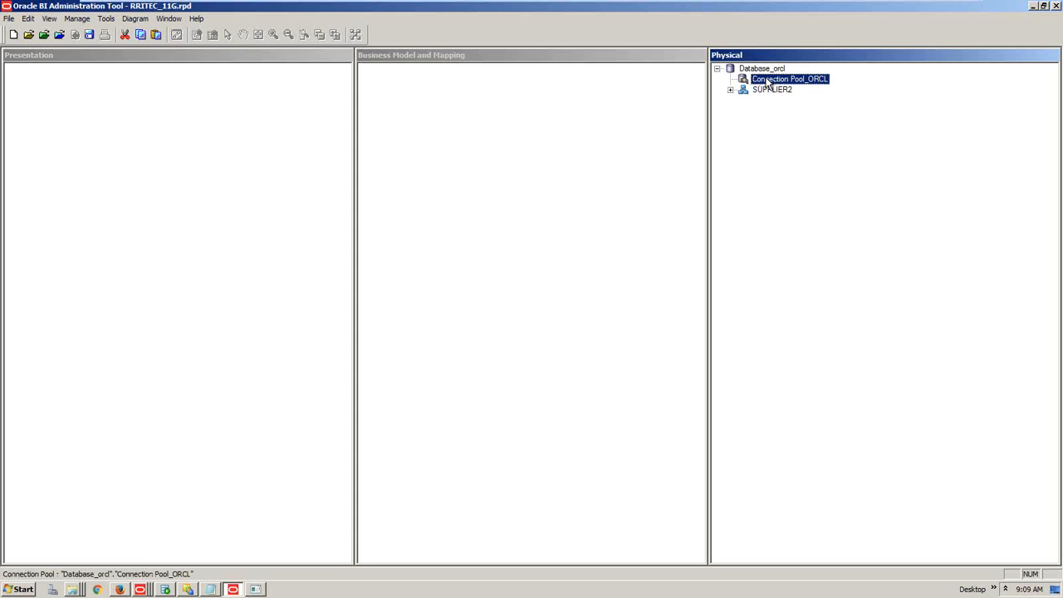
pyautogui.doubleClick(769, 80)
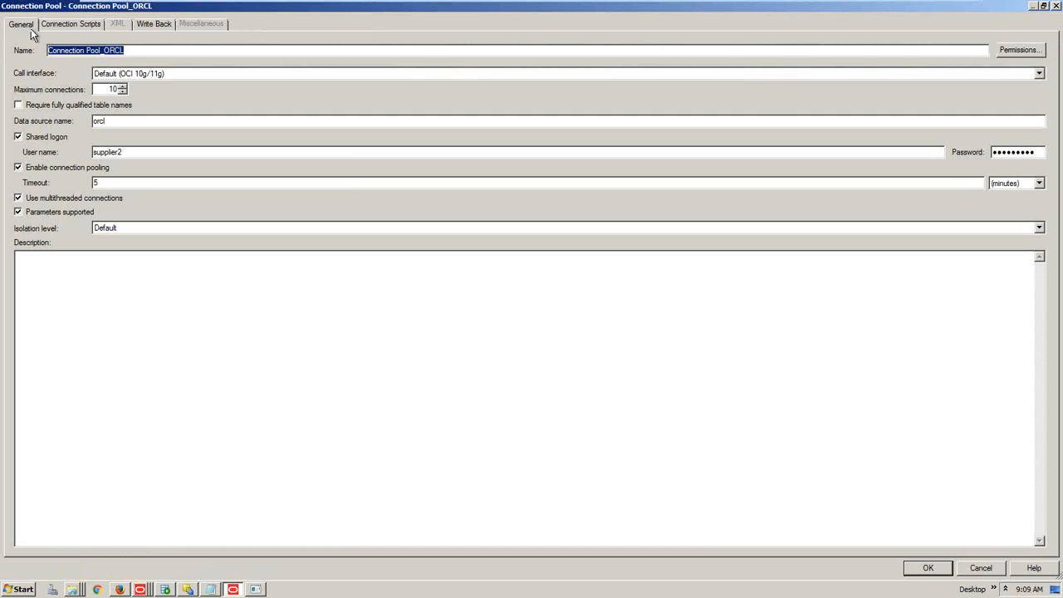
pyautogui.click(1056, 6)
pyautogui.click(780, 92)
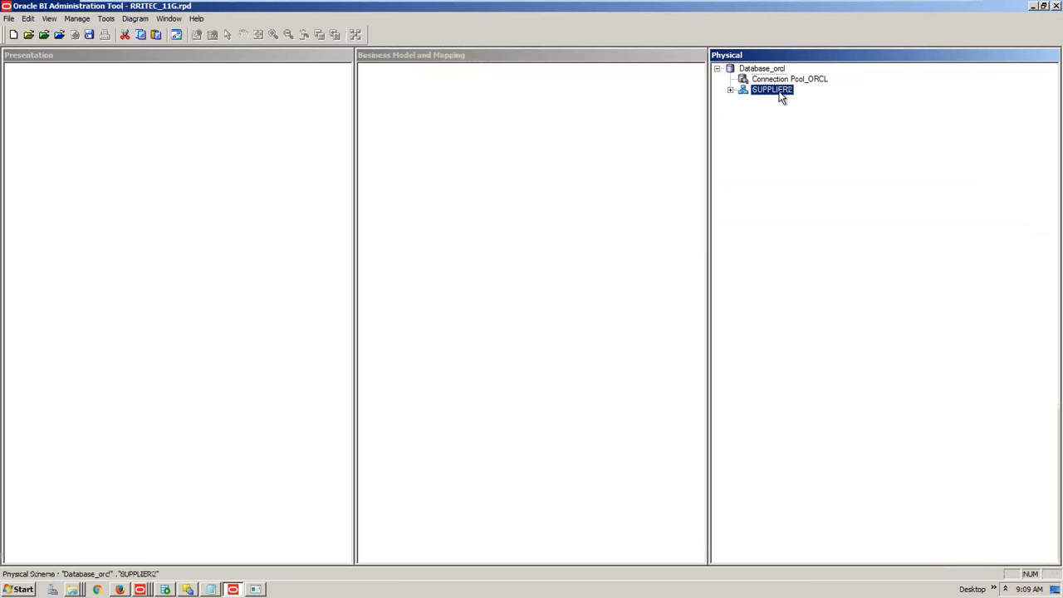
pyautogui.doubleClick(781, 93)
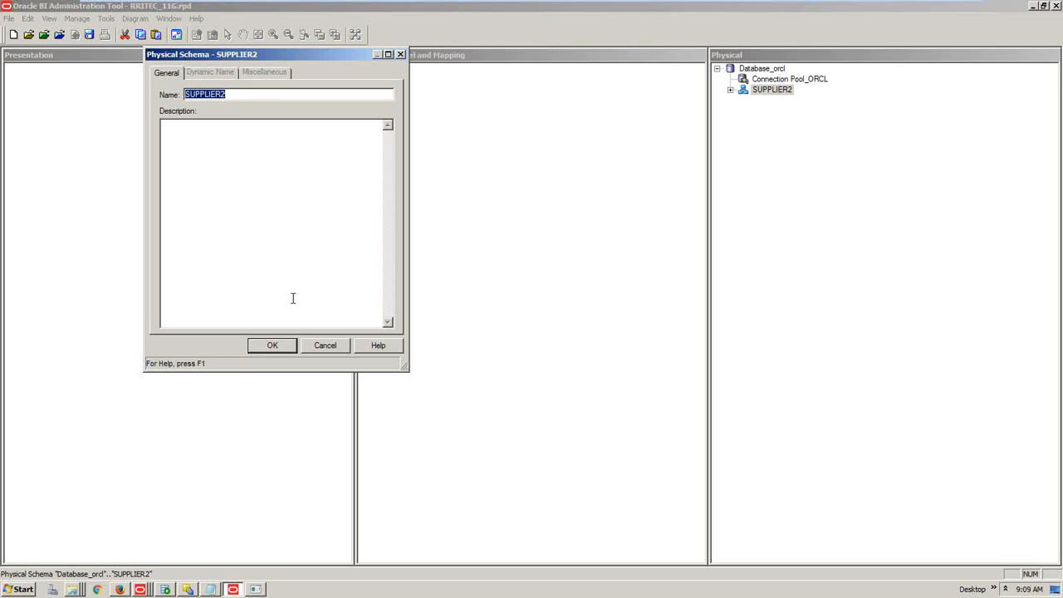
pyautogui.click(316, 345)
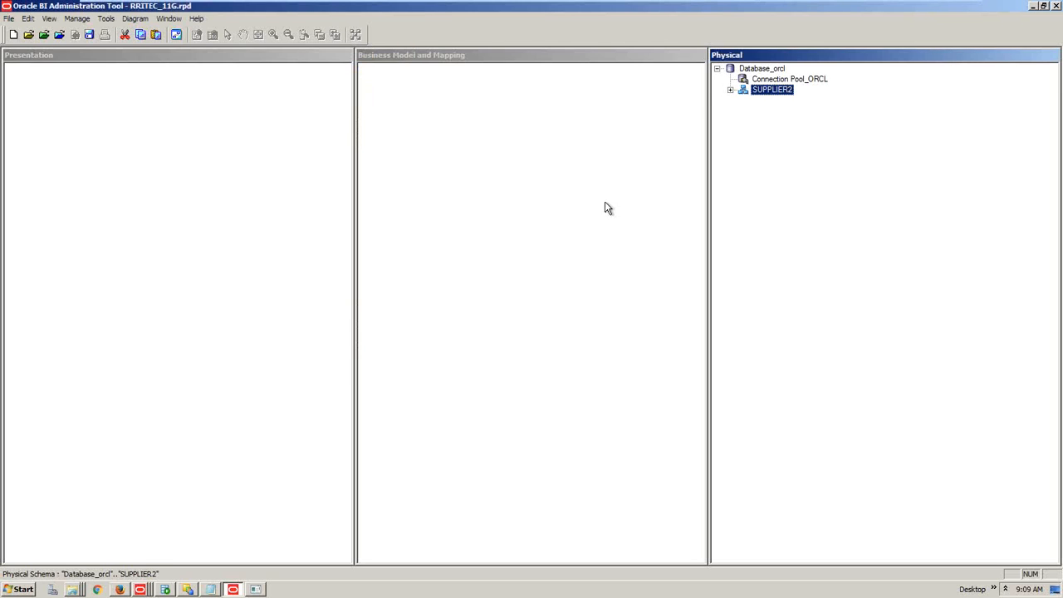
pyautogui.click(730, 90)
pyautogui.click(781, 100)
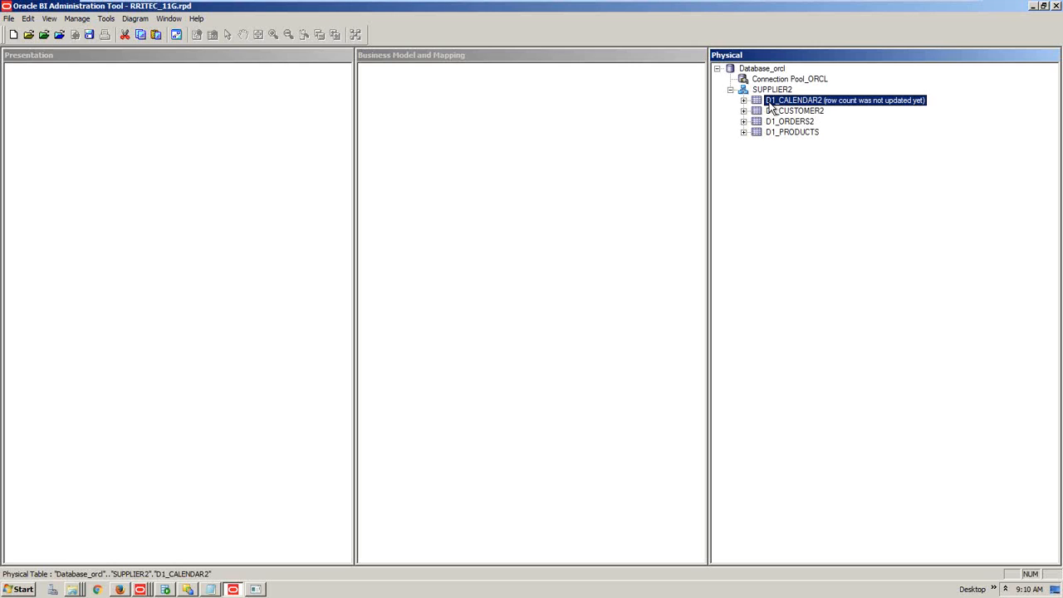
pyautogui.click(255, 590)
# Connect in SQL*Plus as sysdba with conn / as sysdba
pyautogui.click(630, 334)
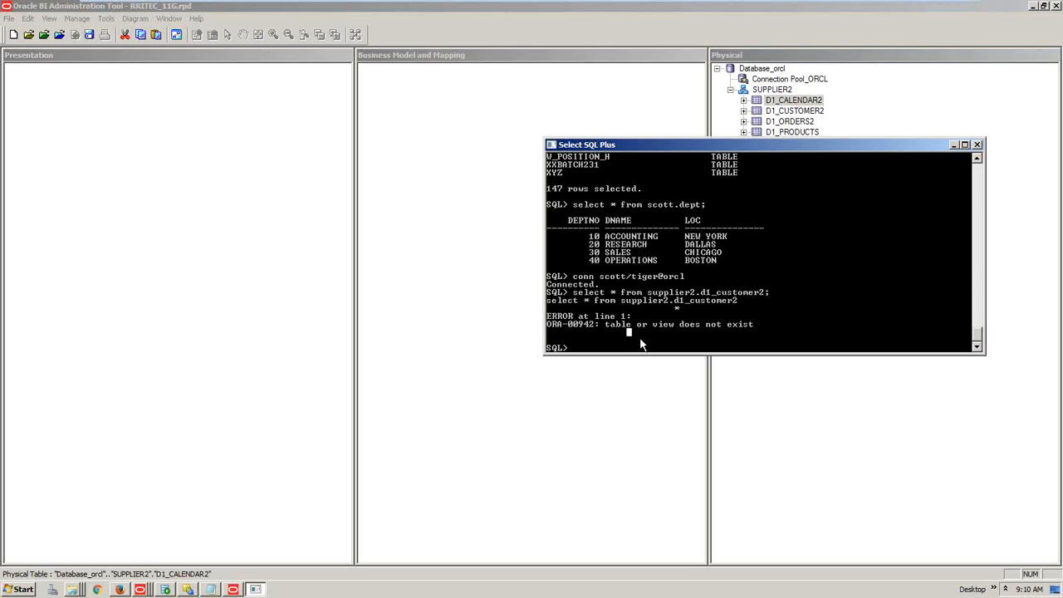
pyautogui.write('conn / as sysdba')
pyautogui.press('Return')
# Create user ram with a password, fixing the misspelled command and rerunning it
pyautogui.write('create user')
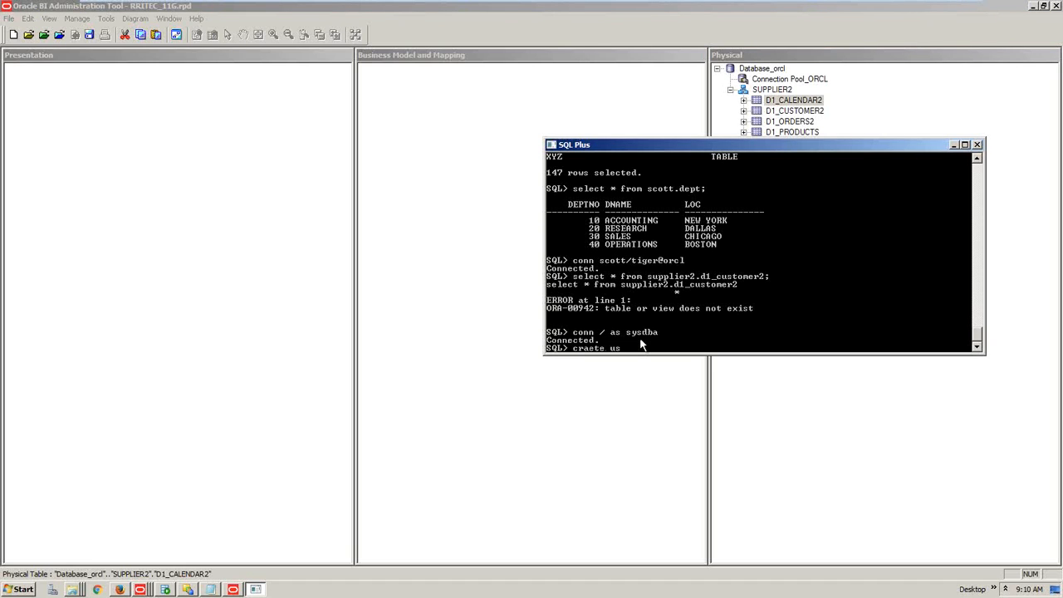
pyautogui.write(' ram identified by RRitec123;')
pyautogui.press('Return')
pyautogui.press('Up')
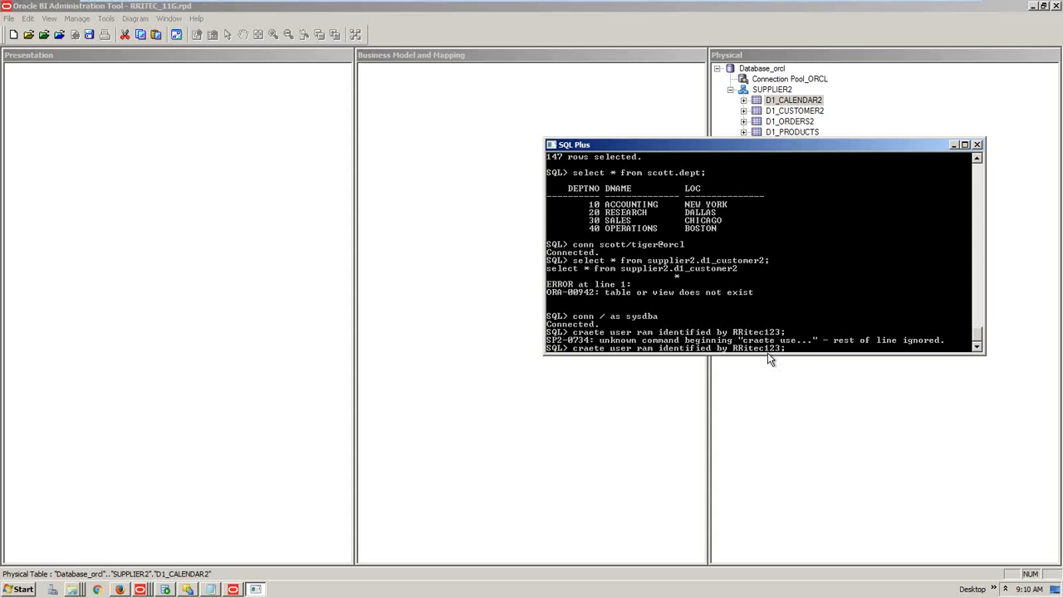
pyautogui.press('BackSpace')
pyautogui.press('BackSpace')
pyautogui.press('BackSpace')
pyautogui.press('BackSpace')
pyautogui.press('BackSpace')
pyautogui.press('BackSpace')
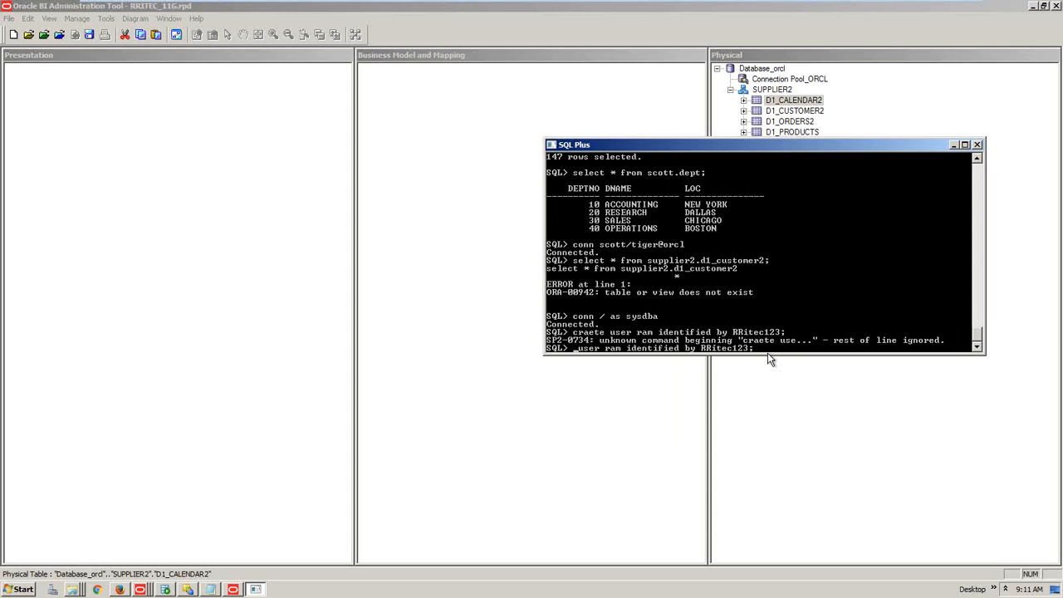
pyautogui.write('create')
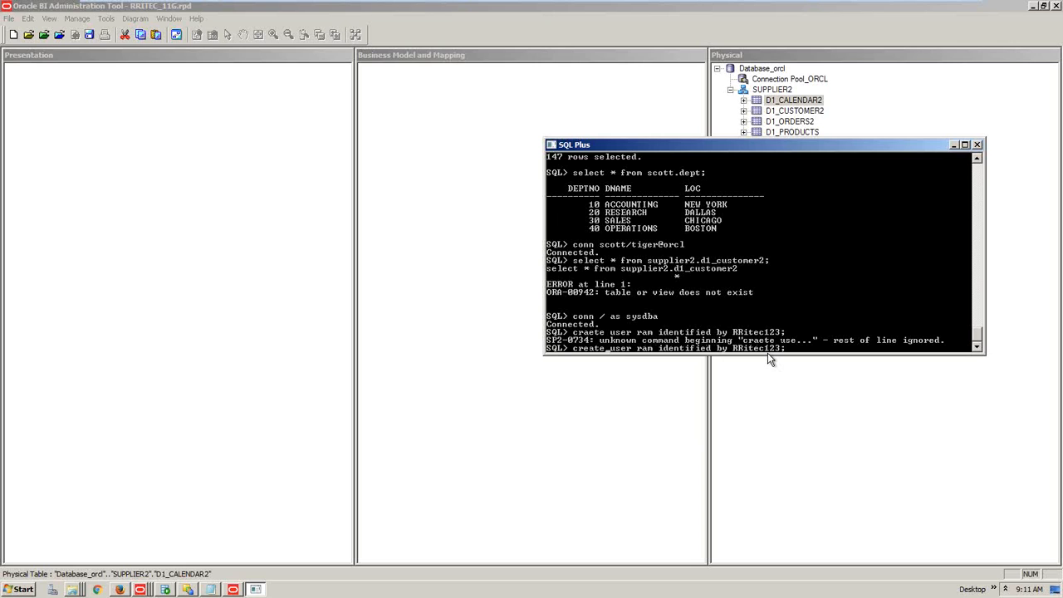
pyautogui.press('Return')
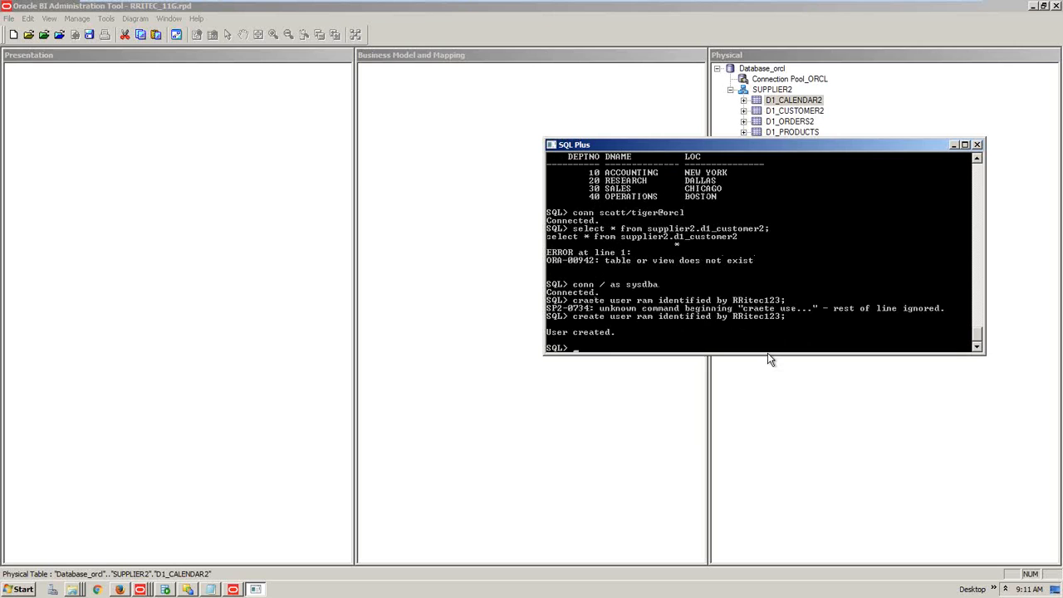
pyautogui.click(459, 350)
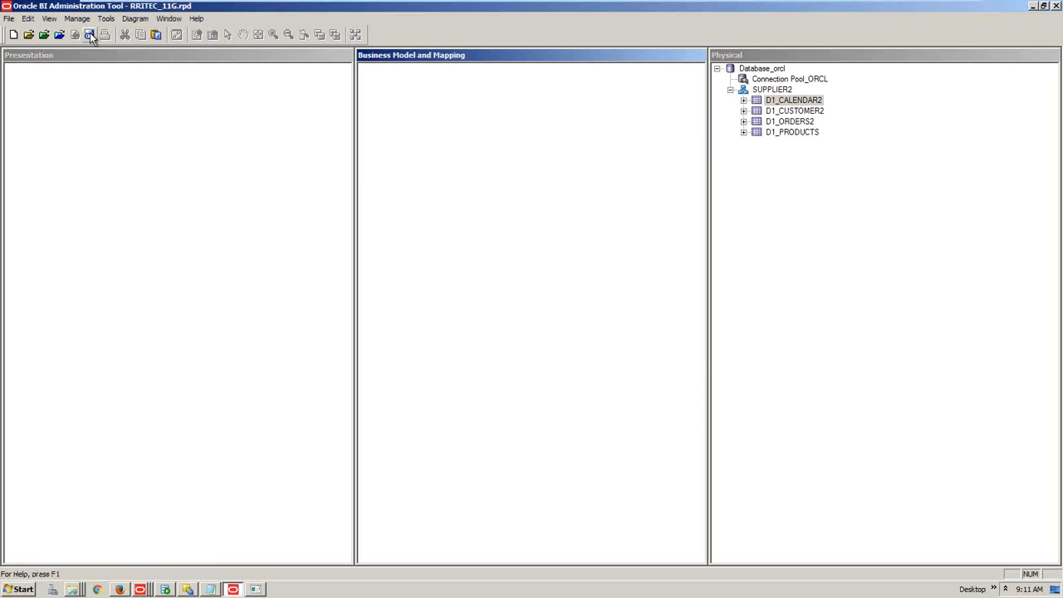
# Start Import Metadata from Connection Pool_ORCL, keeping tables, keys and foreign keys
pyautogui.click(9, 18)
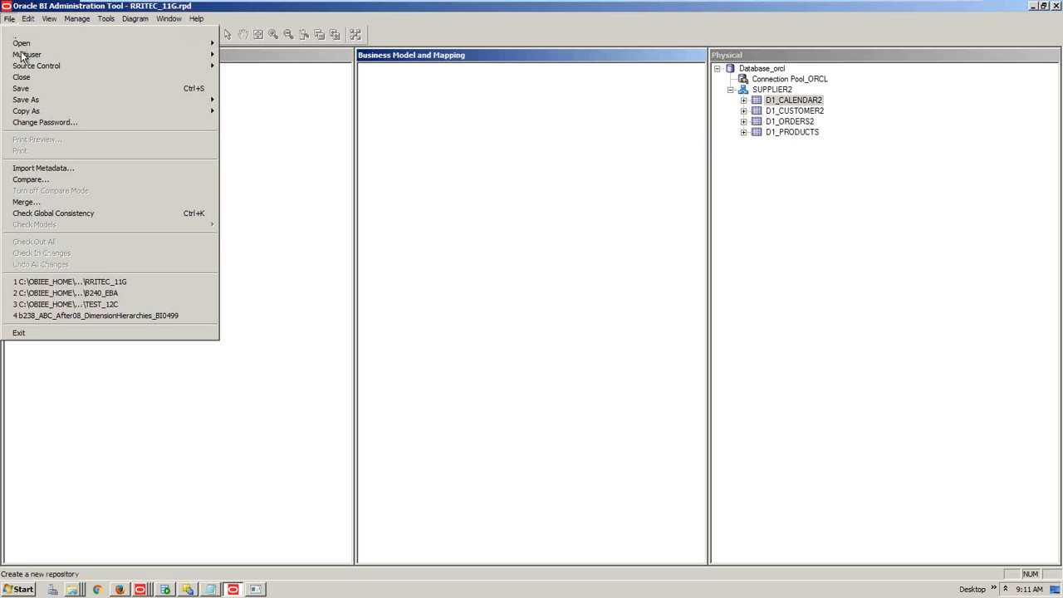
pyautogui.click(768, 83)
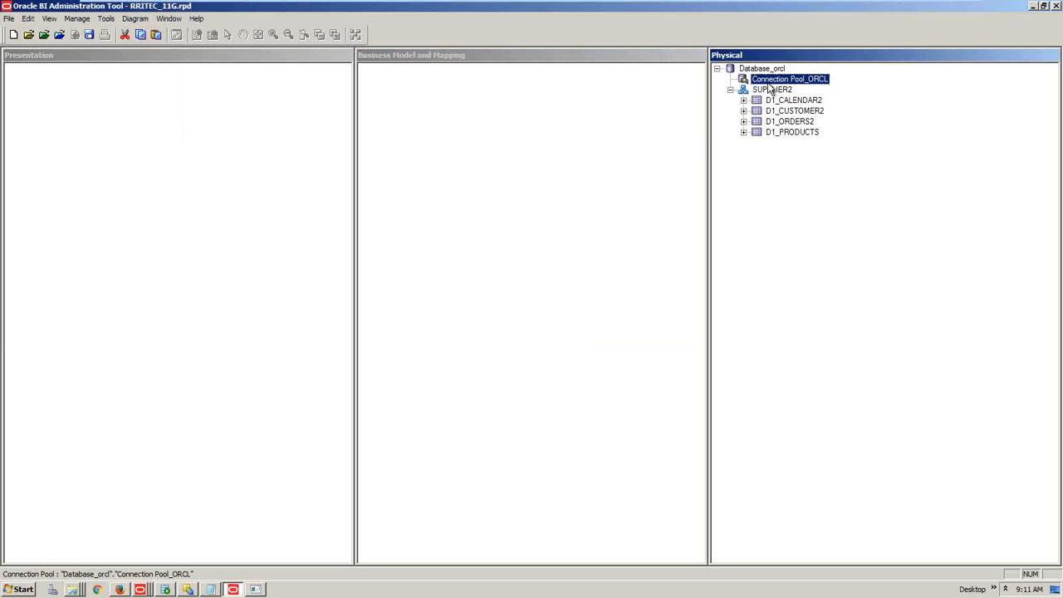
pyautogui.rightClick(768, 85)
pyautogui.click(785, 92)
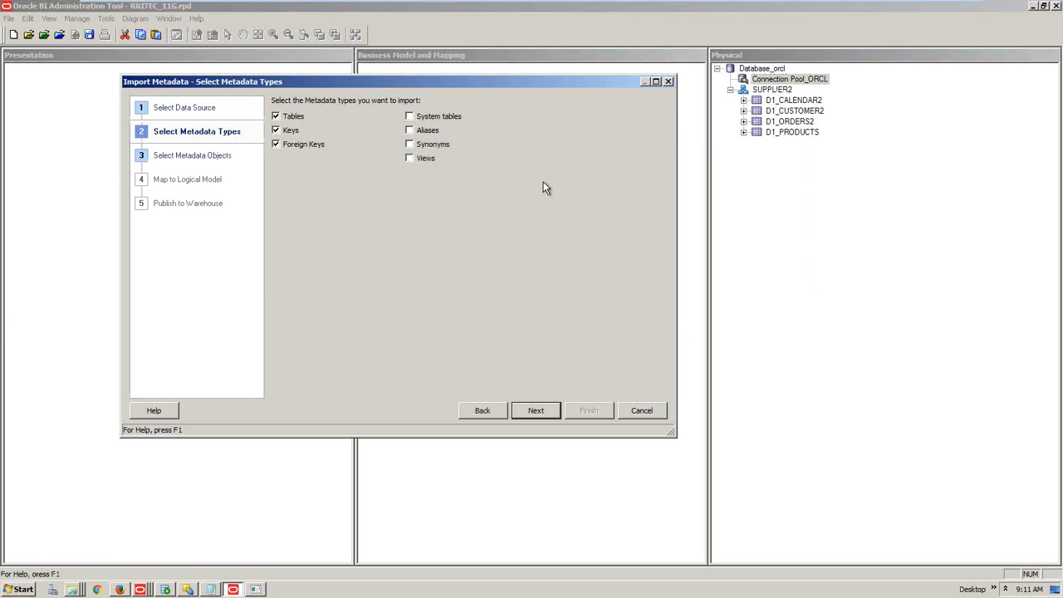
pyautogui.click(535, 411)
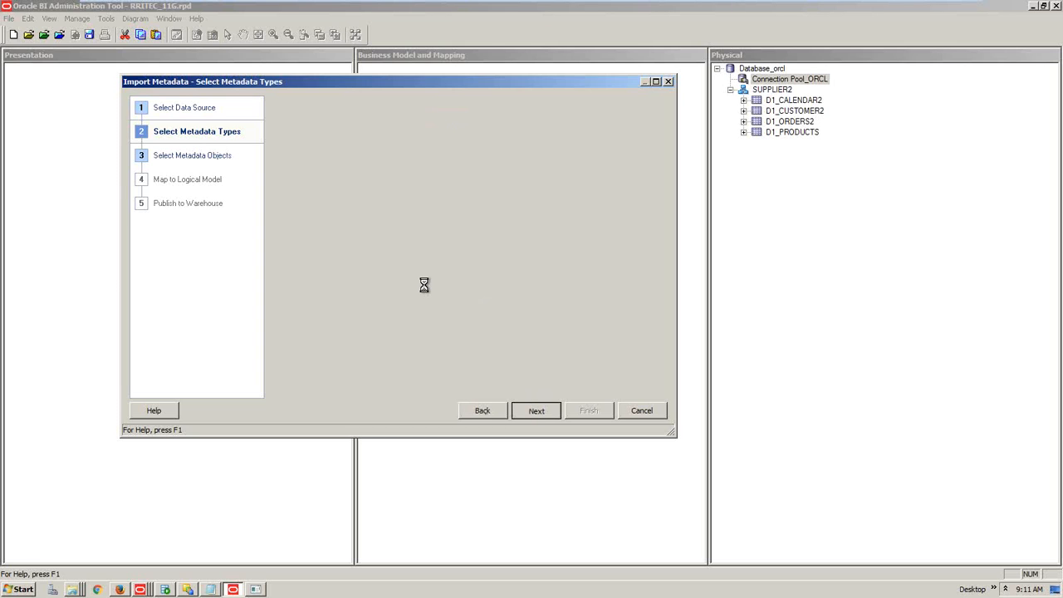
# Browse the orcl schema list down to the schemas starting with R
pyautogui.click(336, 296)
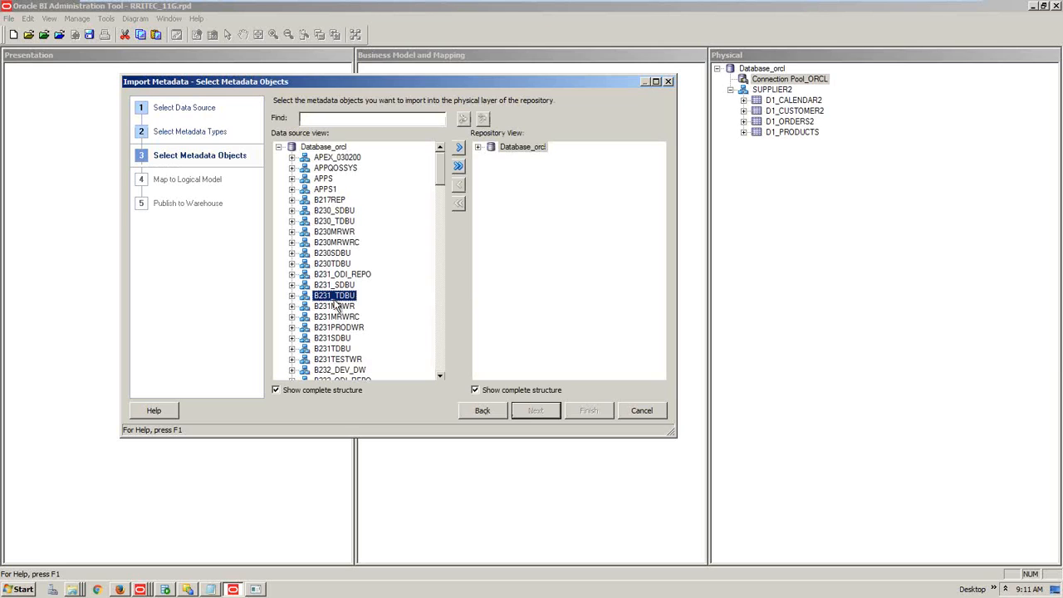
pyautogui.press('r')
pyautogui.scroll(-2, 353, 332)
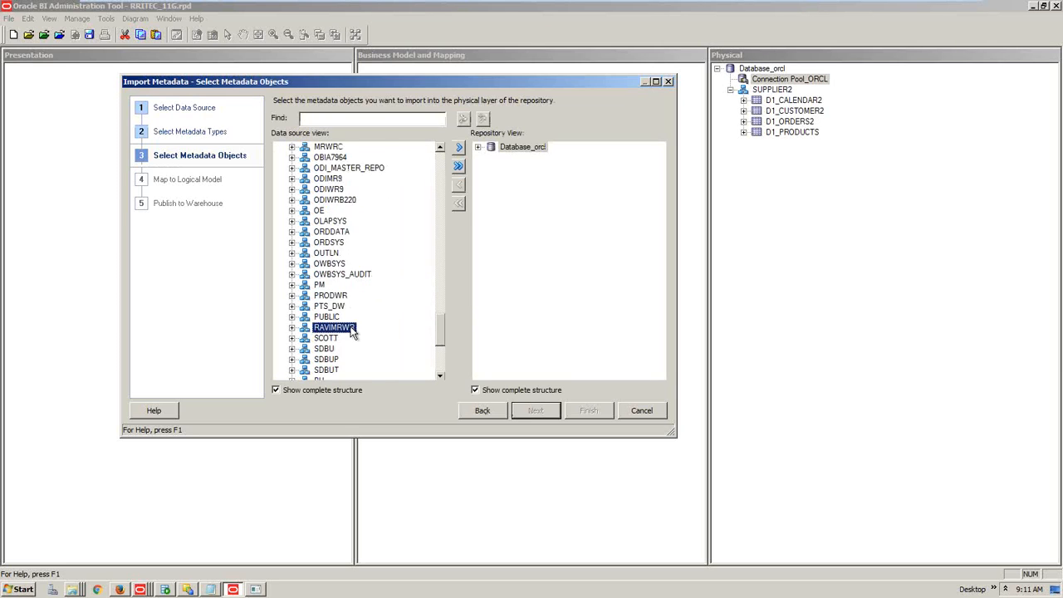
pyautogui.scroll(-1, 353, 332)
pyautogui.scroll(-2, 353, 333)
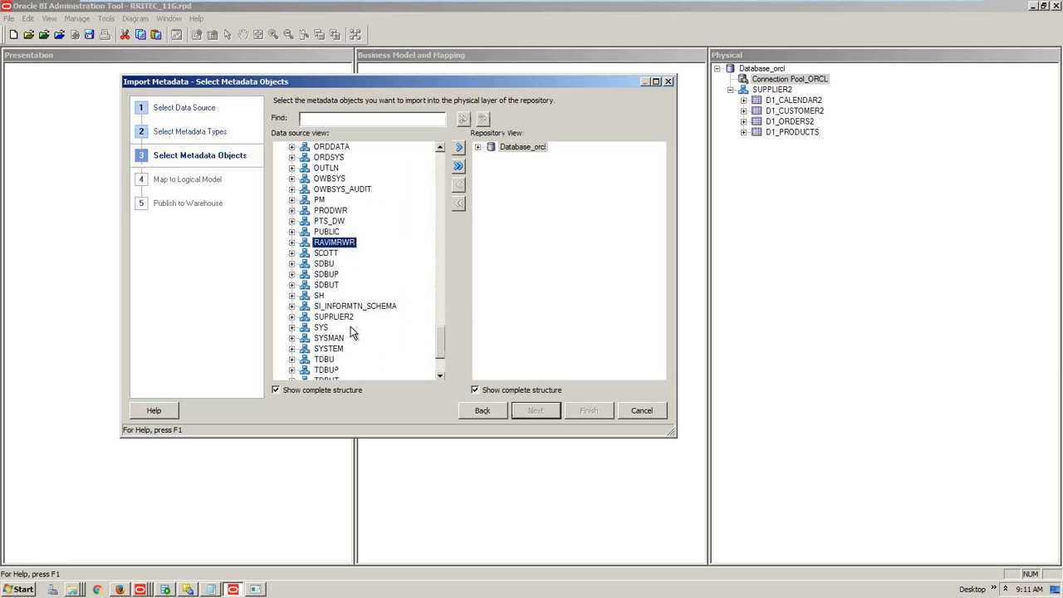
pyautogui.scroll(1, 350, 333)
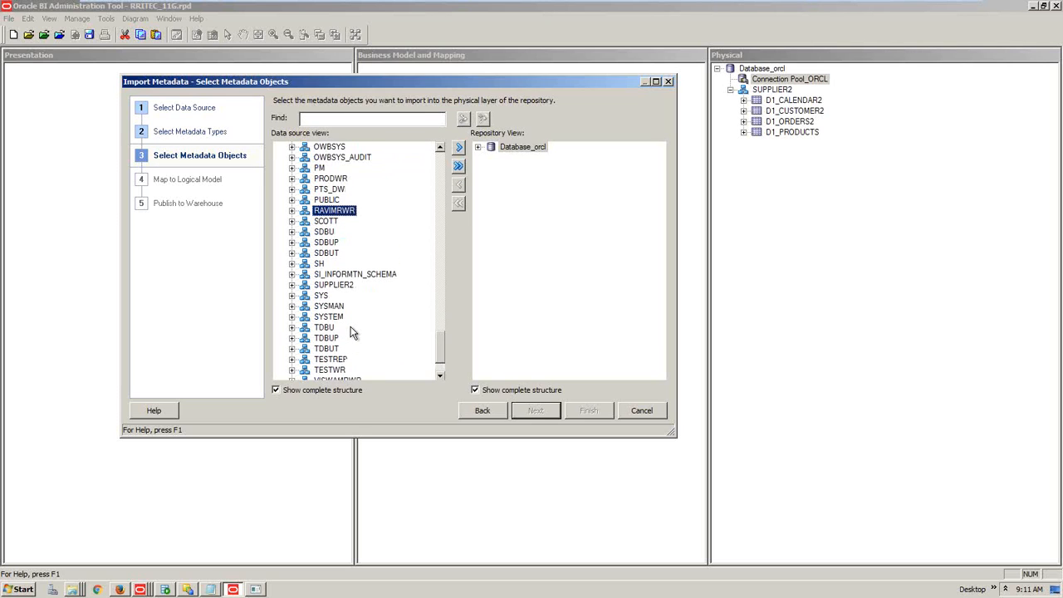
pyautogui.click(256, 589)
# Run grant dba to ram in SQL*Plus
pyautogui.click(655, 310)
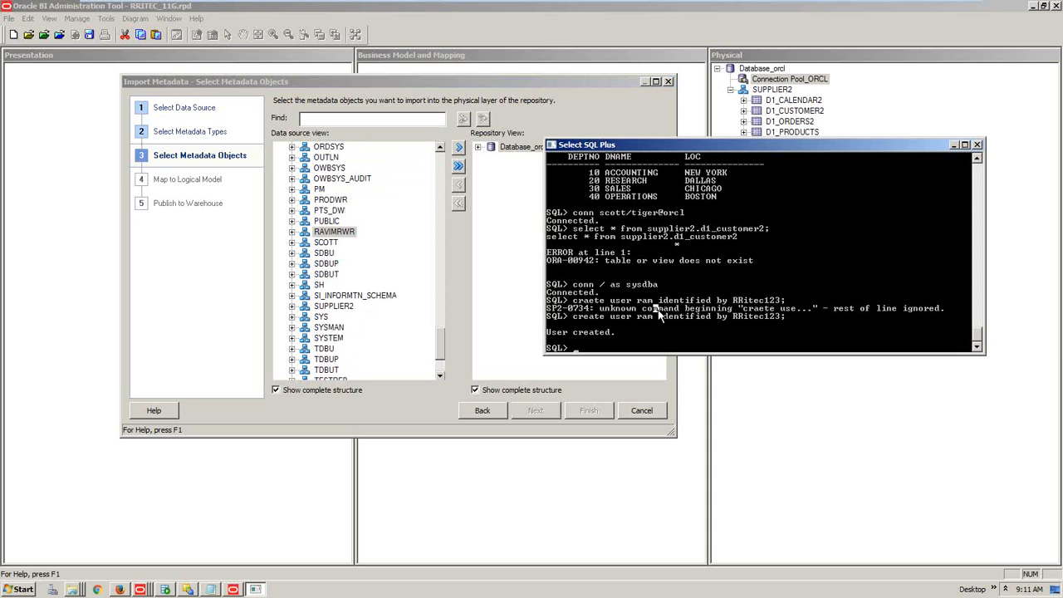
pyautogui.write('grant b')
pyautogui.press('BackSpace')
pyautogui.write('dba to')
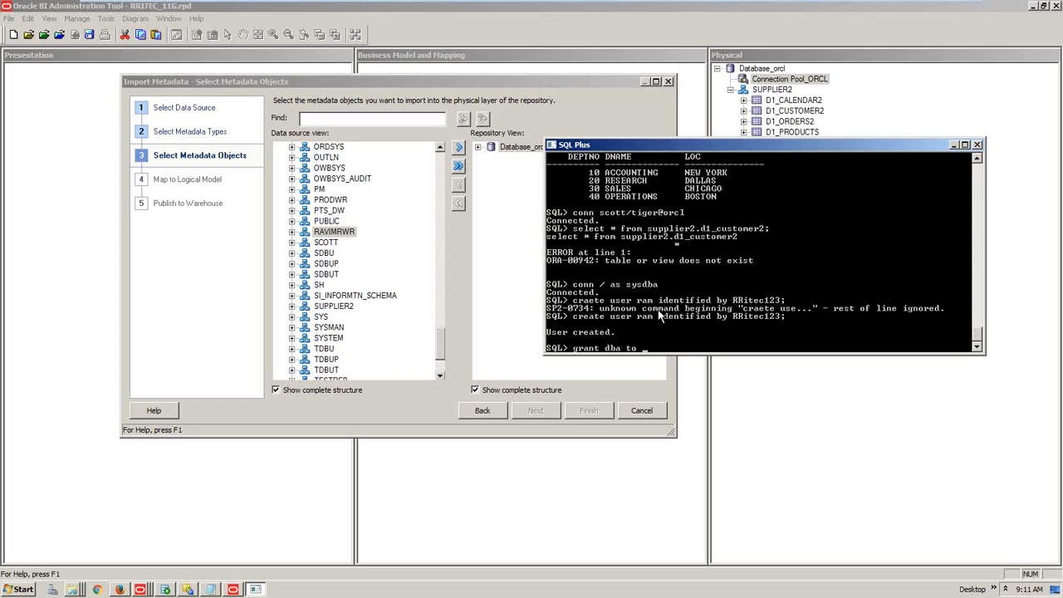
pyautogui.write(' ram')
pyautogui.press('Return')
# Connect as ram to orcl and create table test with col1 varchar2(20)
pyautogui.write('conn ram')
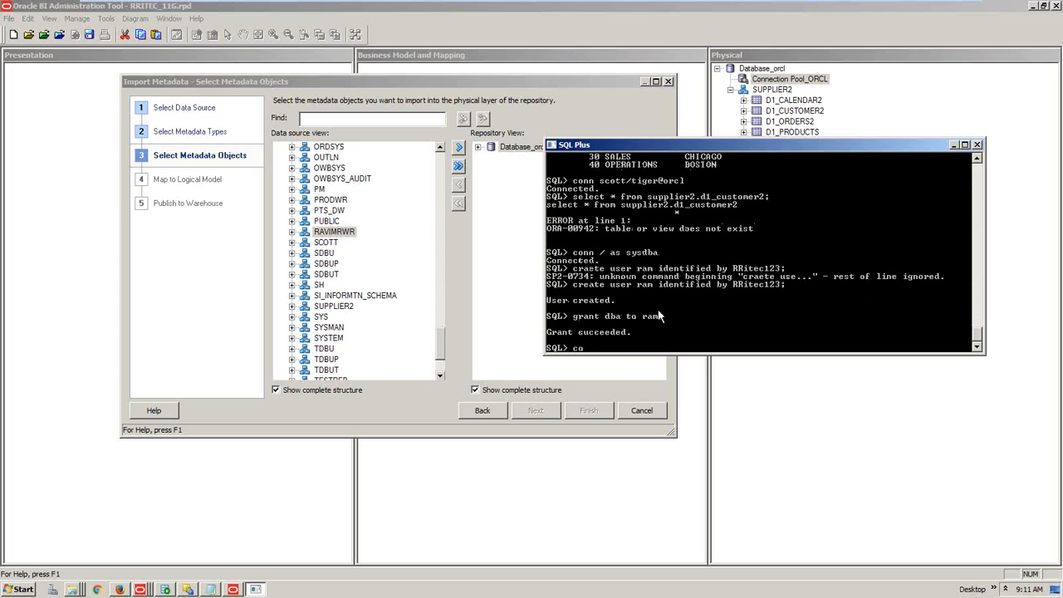
pyautogui.write(' /RRite')
pyautogui.write('c123@orcl')
pyautogui.press('Return')
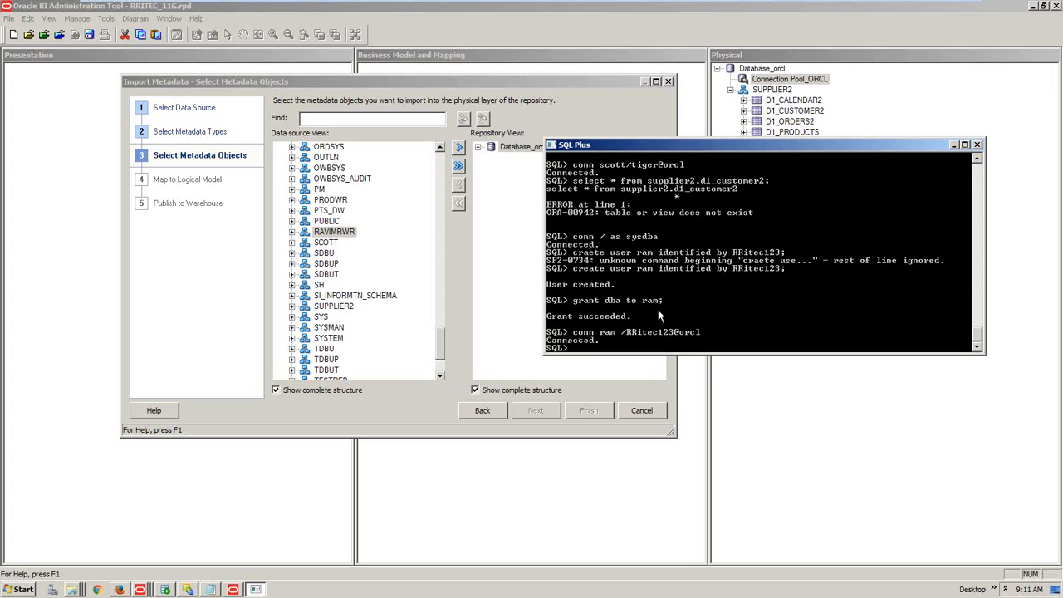
pyautogui.write('create table test (col1 varchar2(20))')
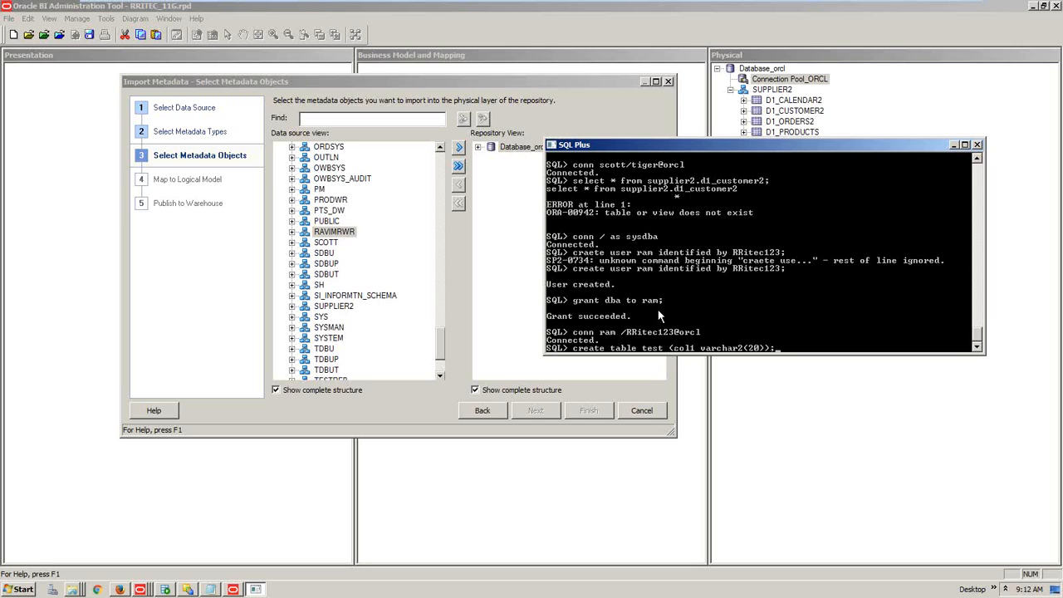
pyautogui.write(';')
pyautogui.press('Return')
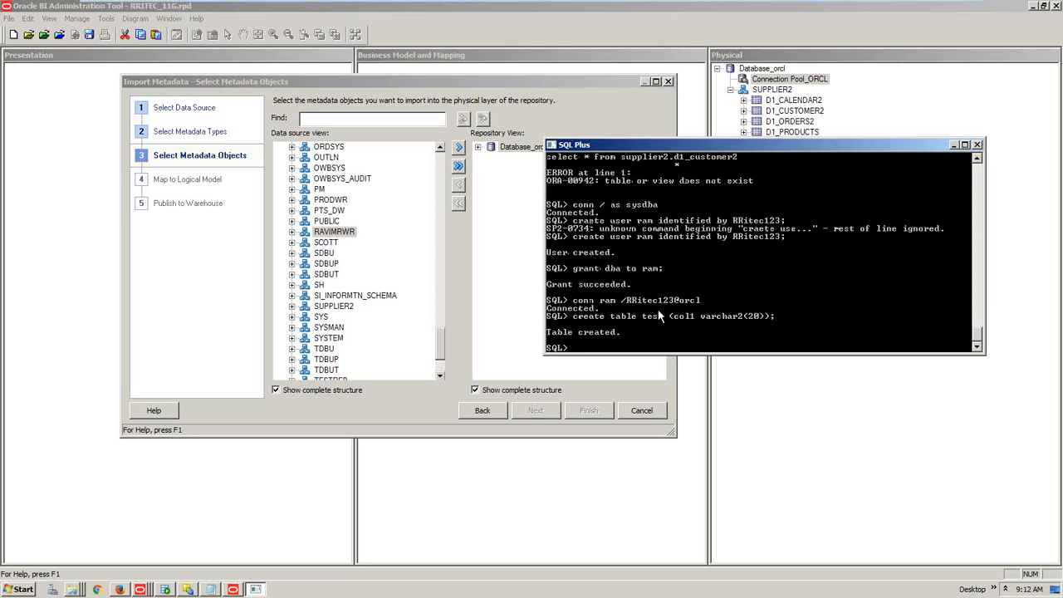
# Step back through the wizard and cancel the current metadata import
pyautogui.click(482, 410)
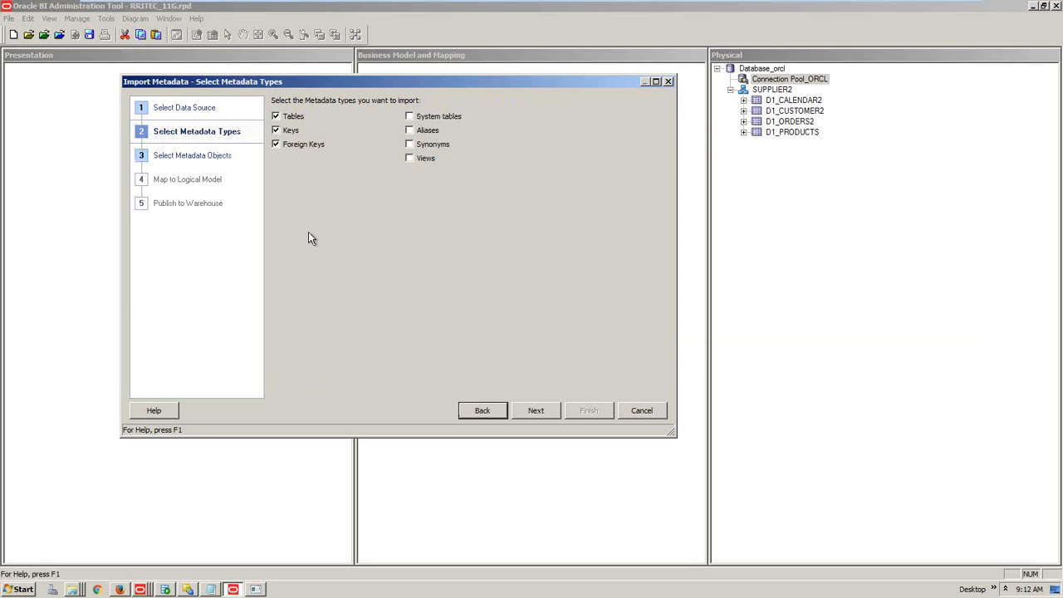
pyautogui.click(275, 117)
pyautogui.click(276, 118)
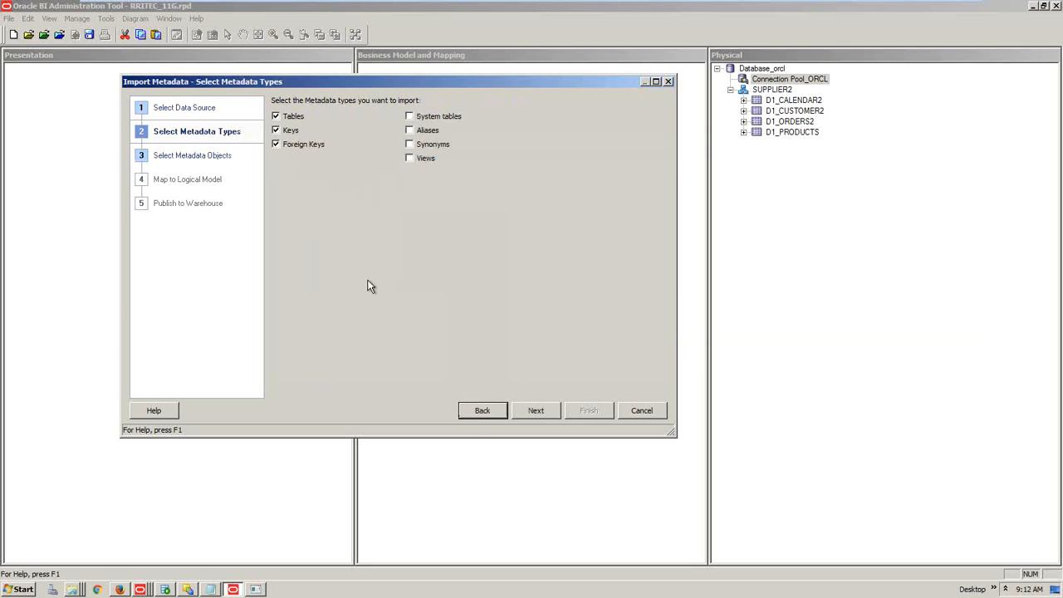
pyautogui.click(482, 412)
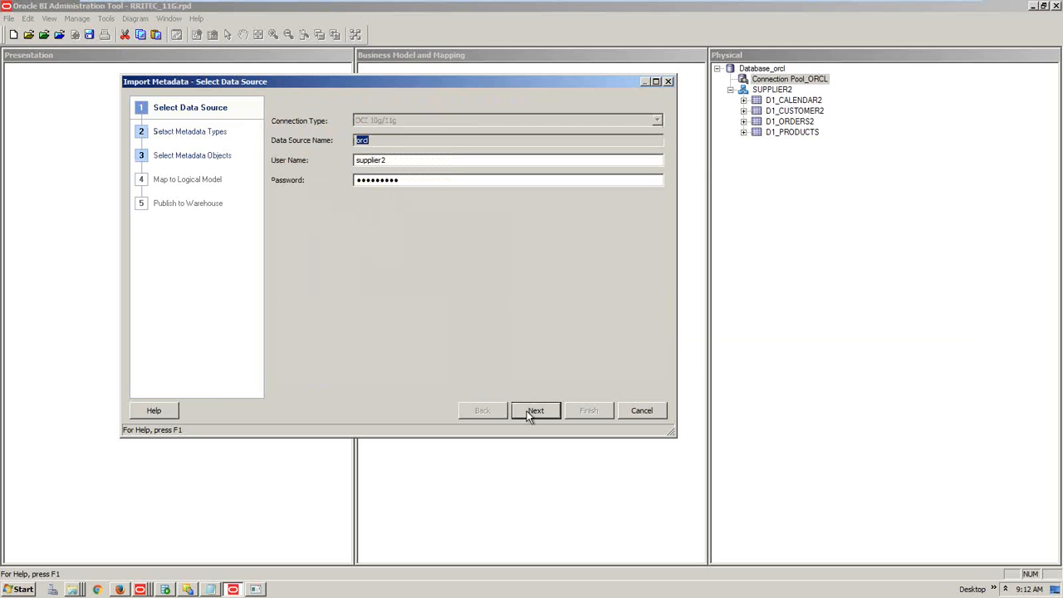
pyautogui.click(649, 412)
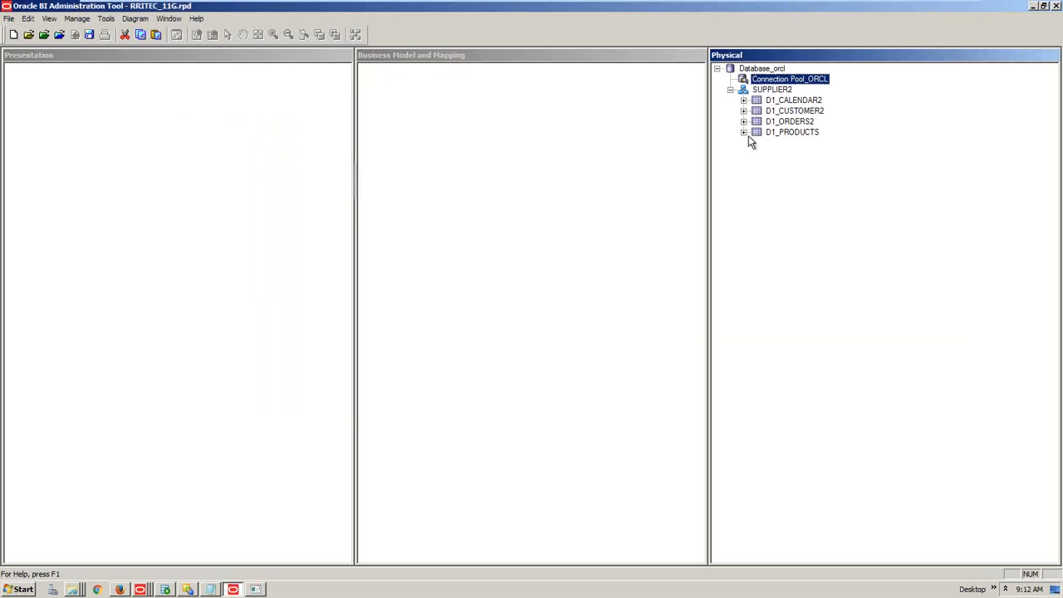
# Restart Import Metadata from Connection Pool_ORCL and scroll to the RAM schema
pyautogui.rightClick(789, 78)
pyautogui.click(799, 83)
pyautogui.click(537, 410)
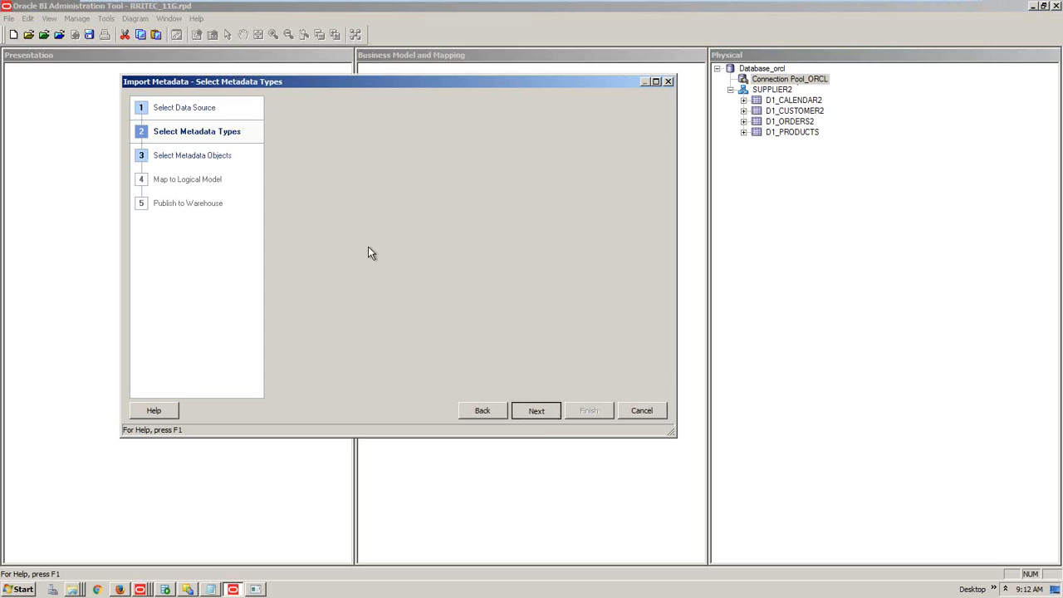
pyautogui.click(348, 273)
pyautogui.scroll(-5, 348, 273)
pyautogui.scroll(-15, 349, 280)
pyautogui.scroll(-20, 346, 324)
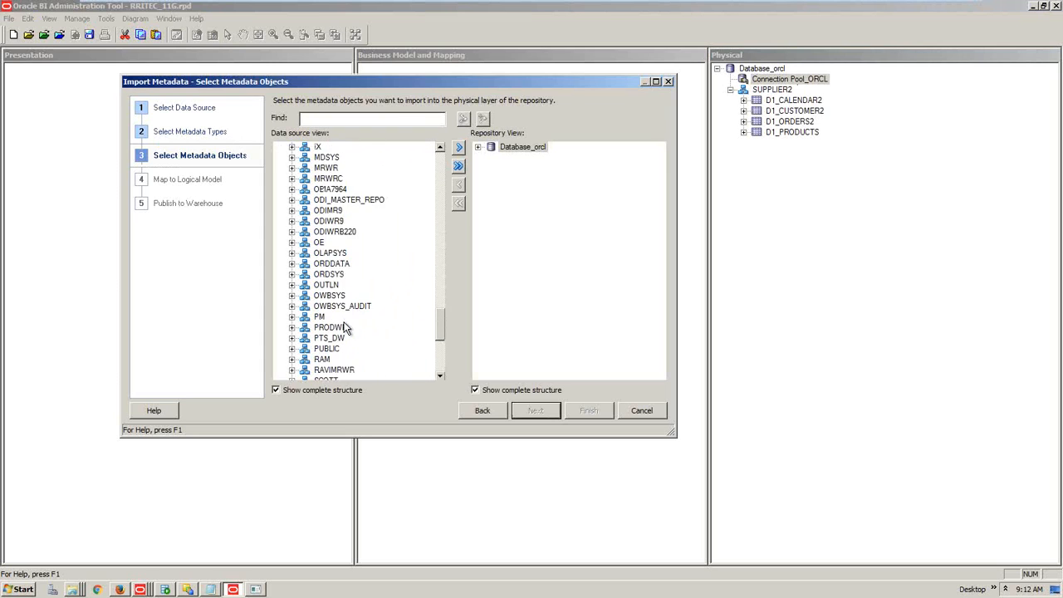
pyautogui.scroll(-2, 346, 328)
# Import the RAM schema with its TEST table and finish the wizard
pyautogui.click(324, 297)
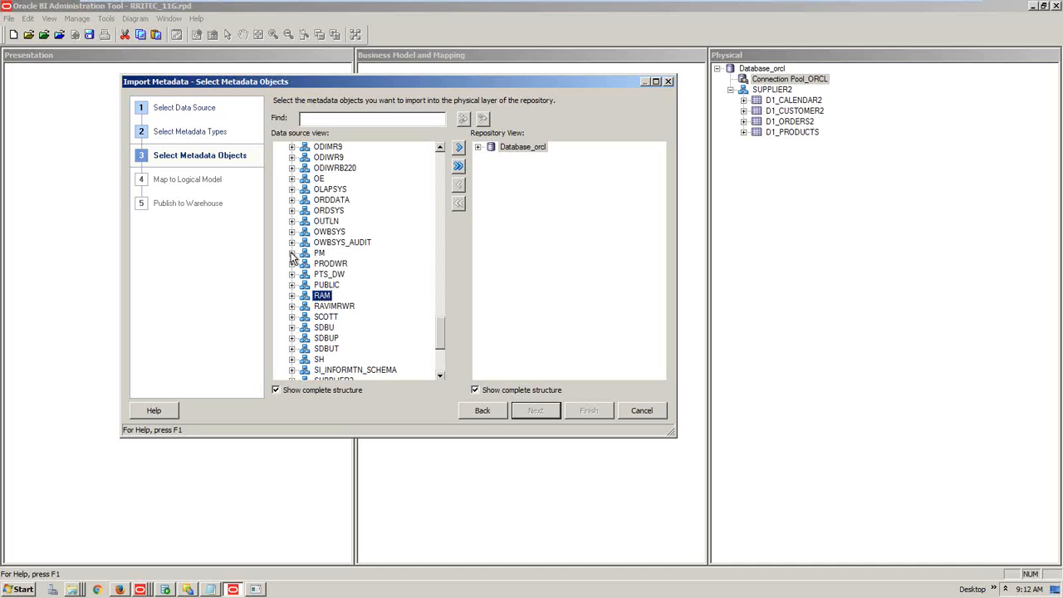
pyautogui.click(292, 296)
pyautogui.click(337, 307)
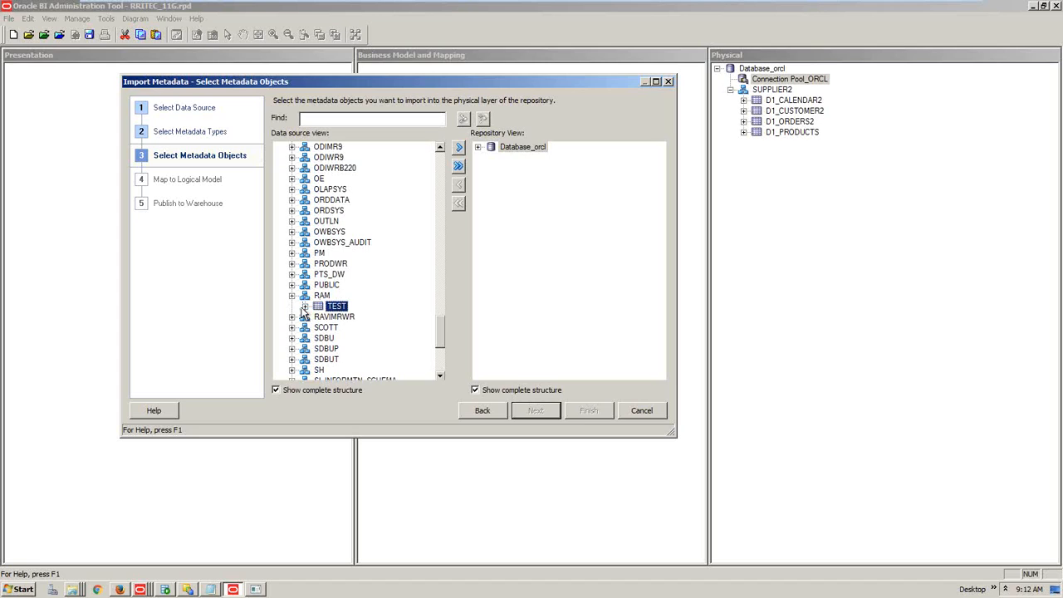
pyautogui.click(304, 306)
pyautogui.click(348, 318)
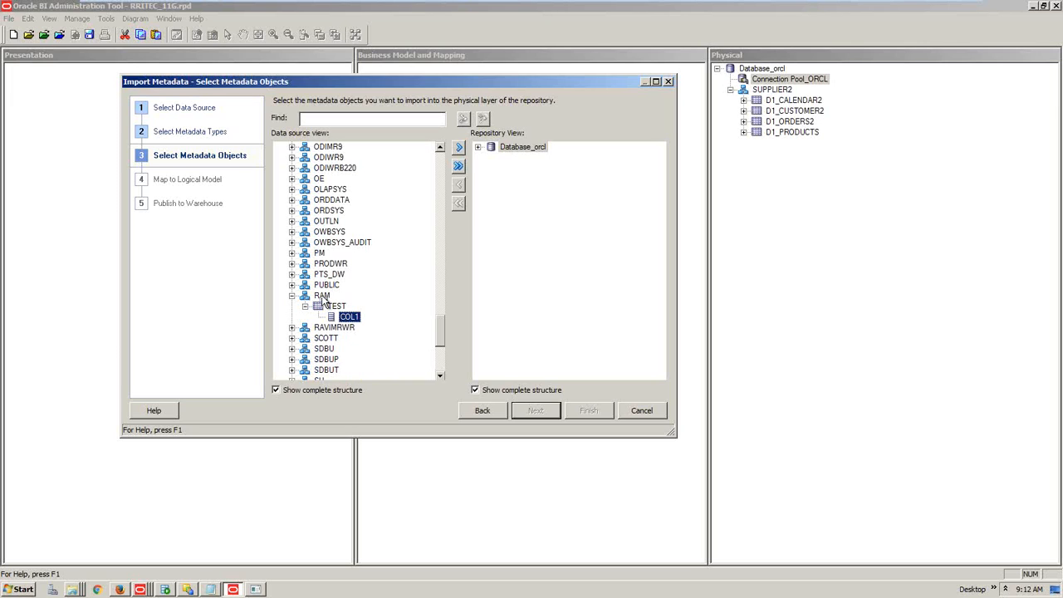
pyautogui.click(323, 297)
pyautogui.click(458, 149)
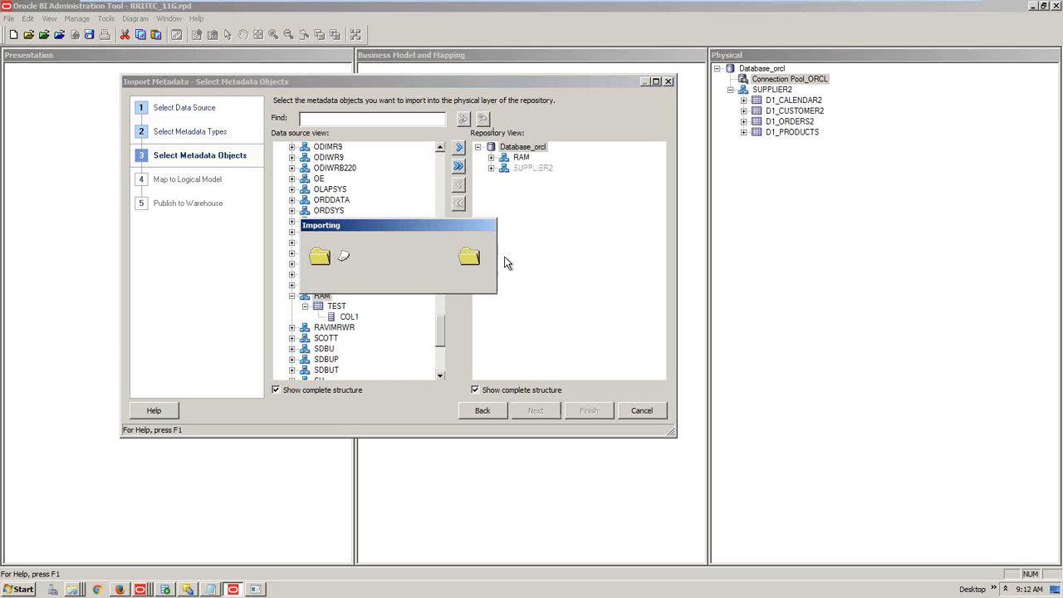
pyautogui.click(587, 411)
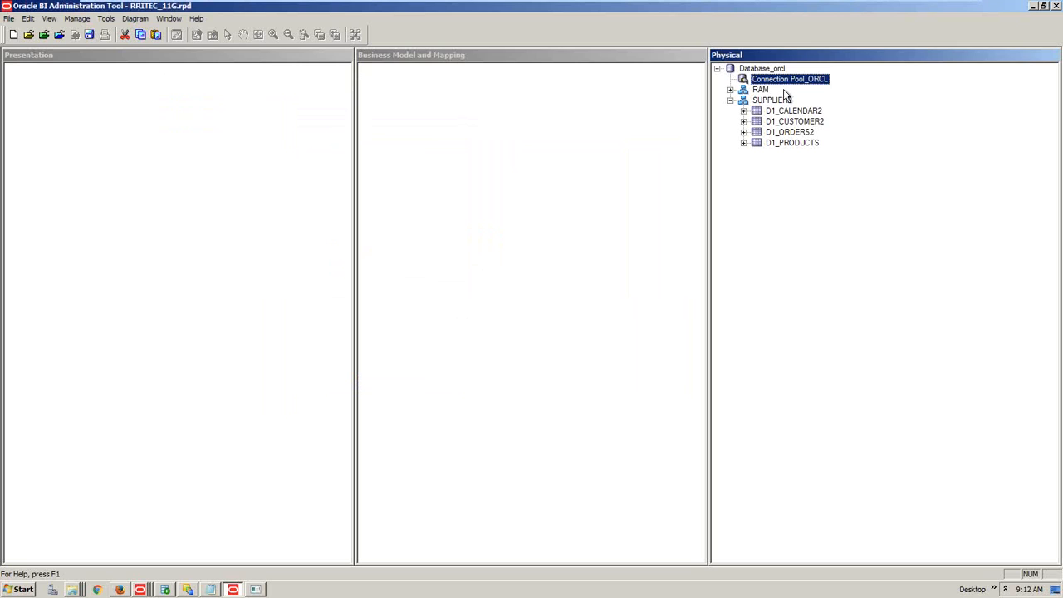
# Open the RAM schema's properties and close them without changes
pyautogui.doubleClick(760, 90)
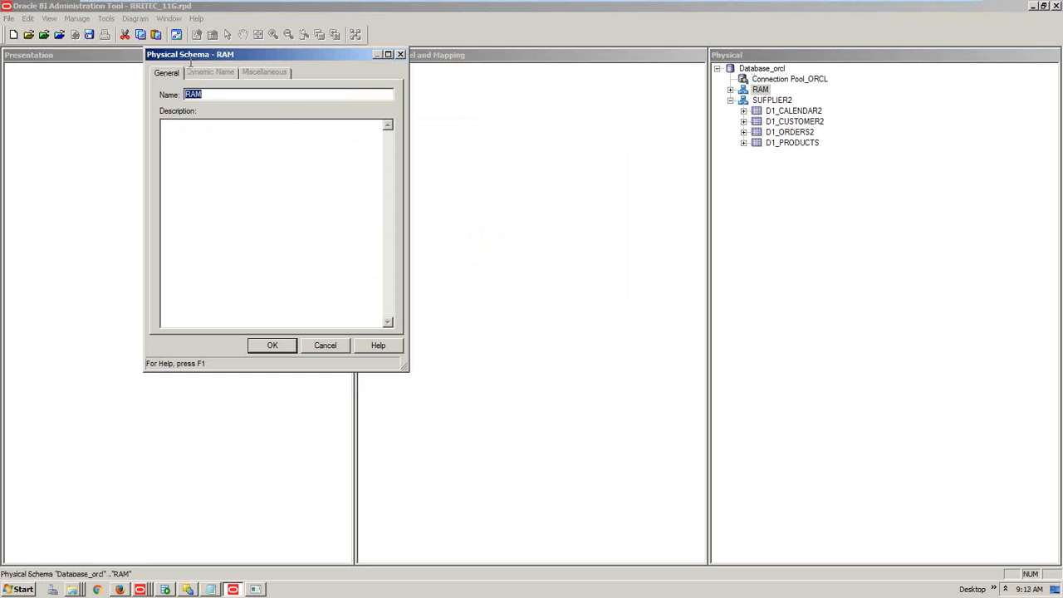
pyautogui.click(327, 346)
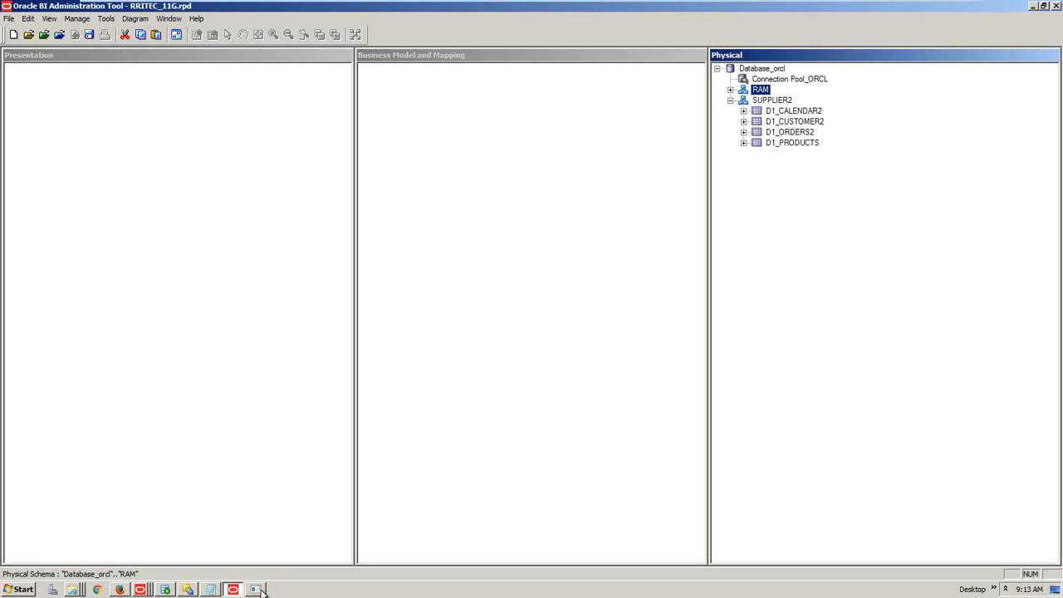
pyautogui.hotkey('ctrl', 'alt')
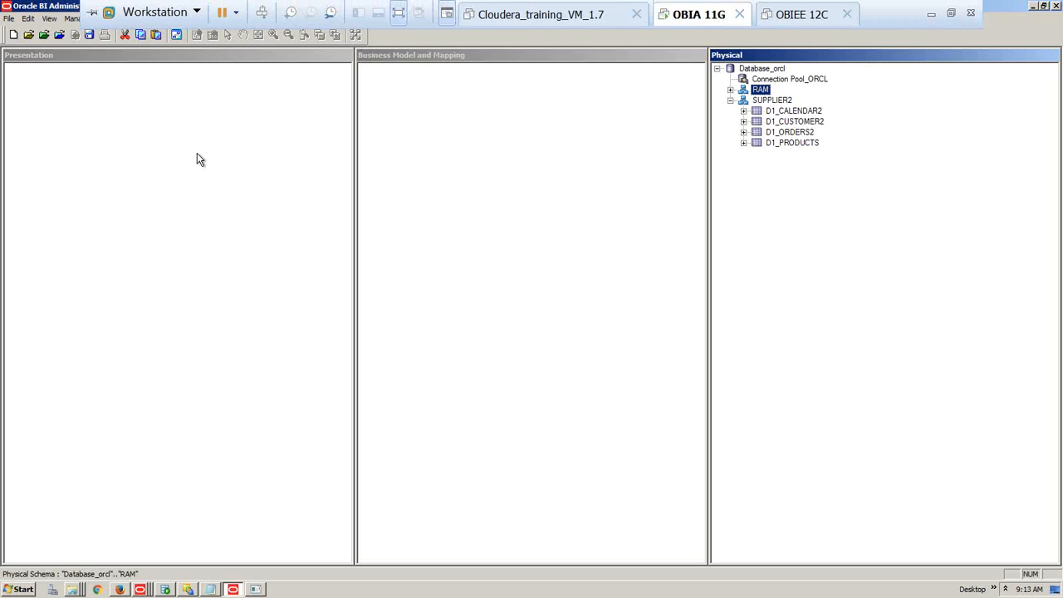
pyautogui.click(102, 64)
# Save the repository, run the global consistency check, then close the Administration Tool
pyautogui.click(89, 34)
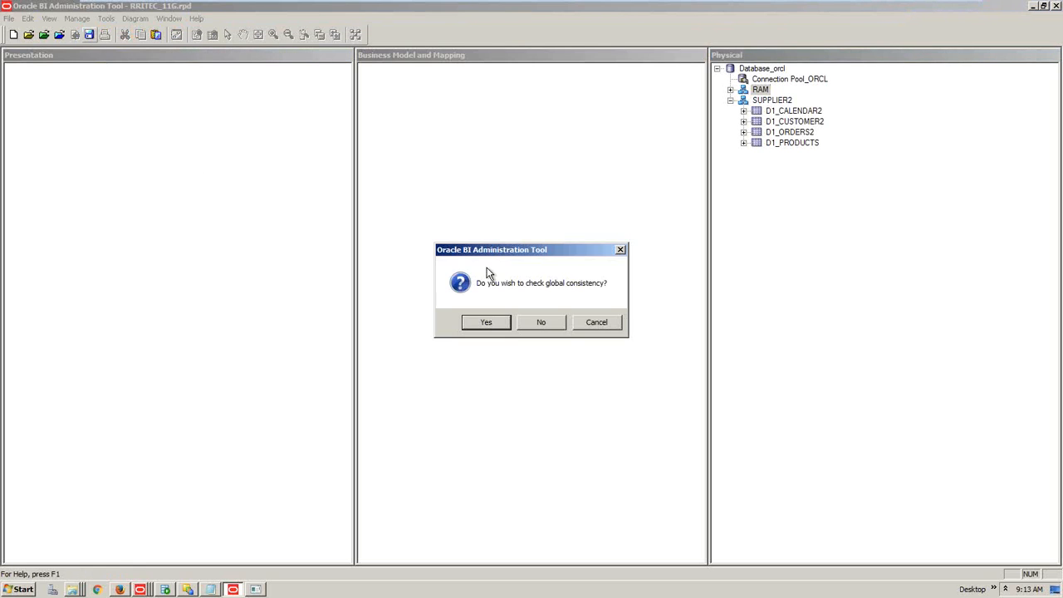
pyautogui.click(506, 327)
pyautogui.click(638, 325)
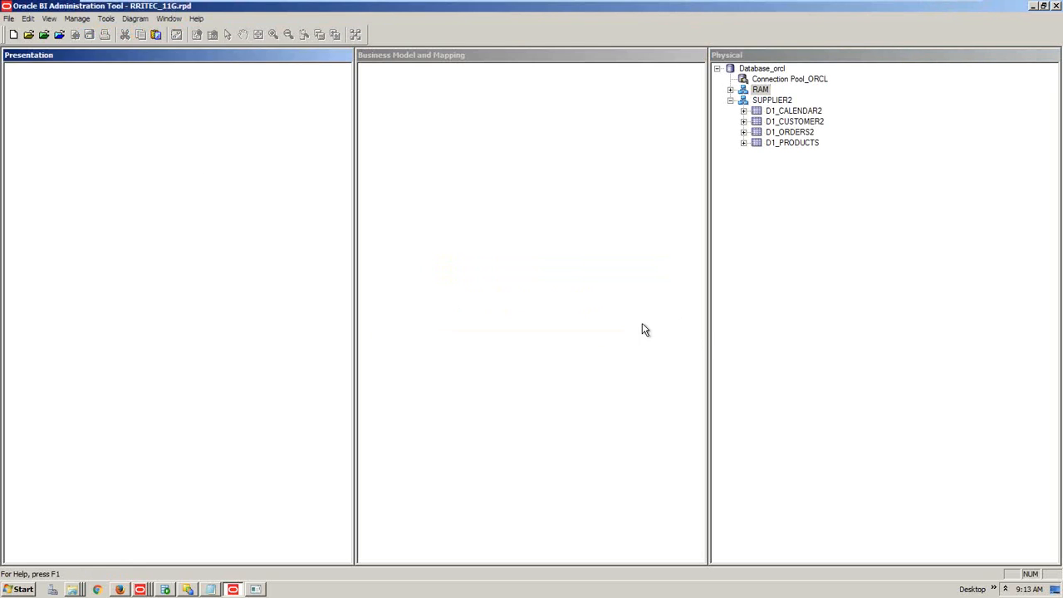
pyautogui.click(1056, 6)
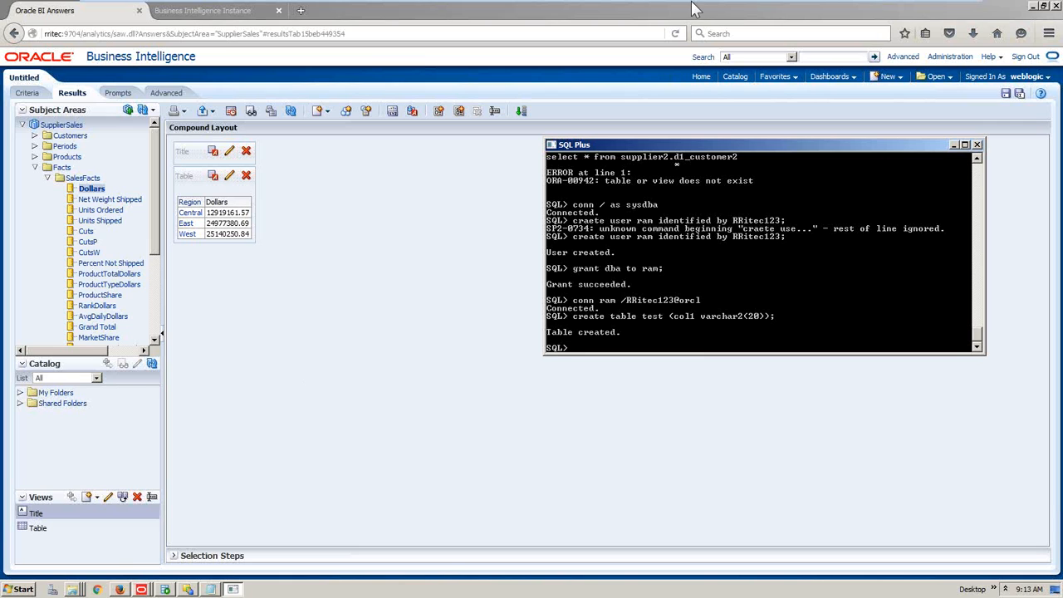
# Minimize the VM and highlight the STEP 1 heading in the Word notes
pyautogui.moveTo(692, 3)
pyautogui.click(930, 13)
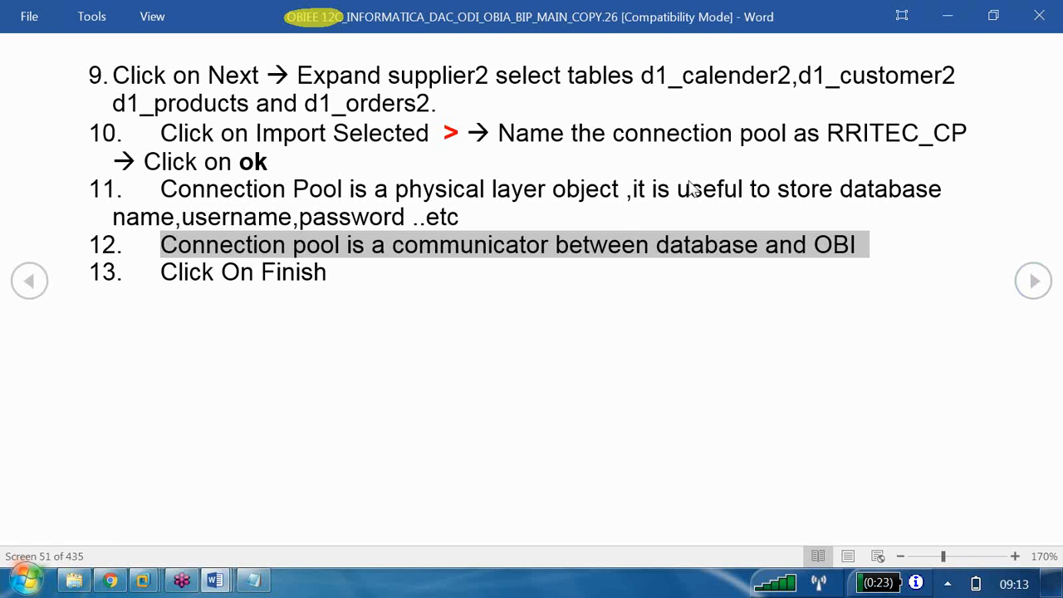
pyautogui.scroll(3, 603, 241)
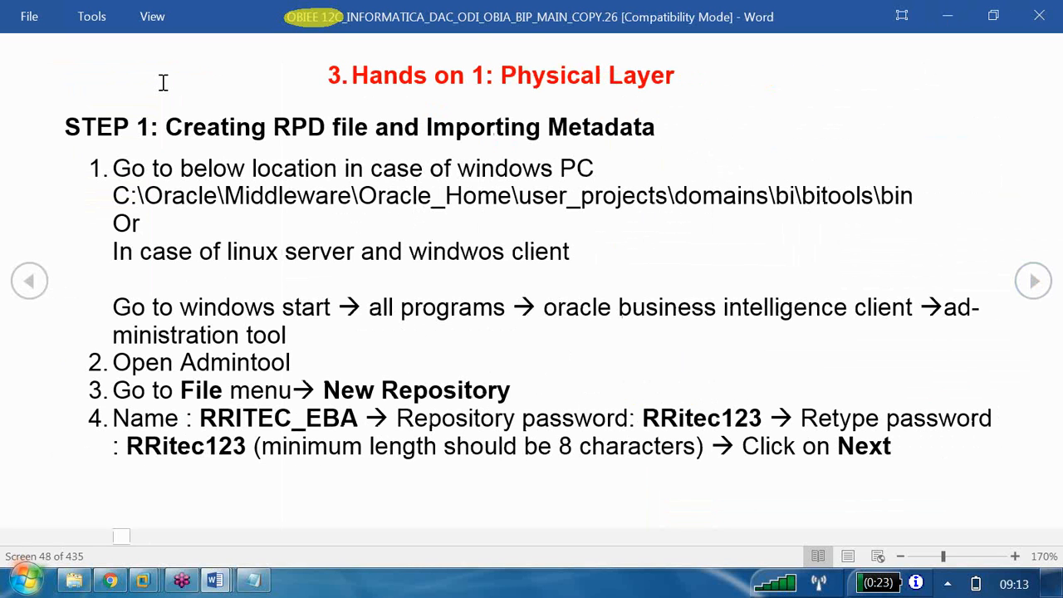
pyautogui.moveTo(80, 123); pyautogui.dragTo(625, 142)
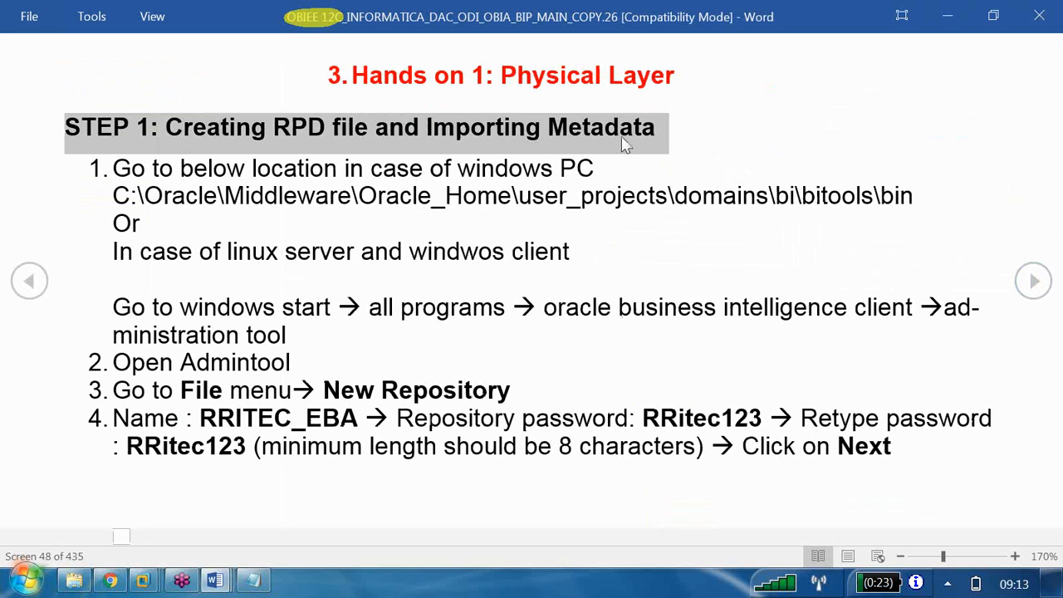
# Scroll forward to screen 53 and highlight the 'Step2: Creating keys and joins' heading
pyautogui.scroll(-3, 625, 143)
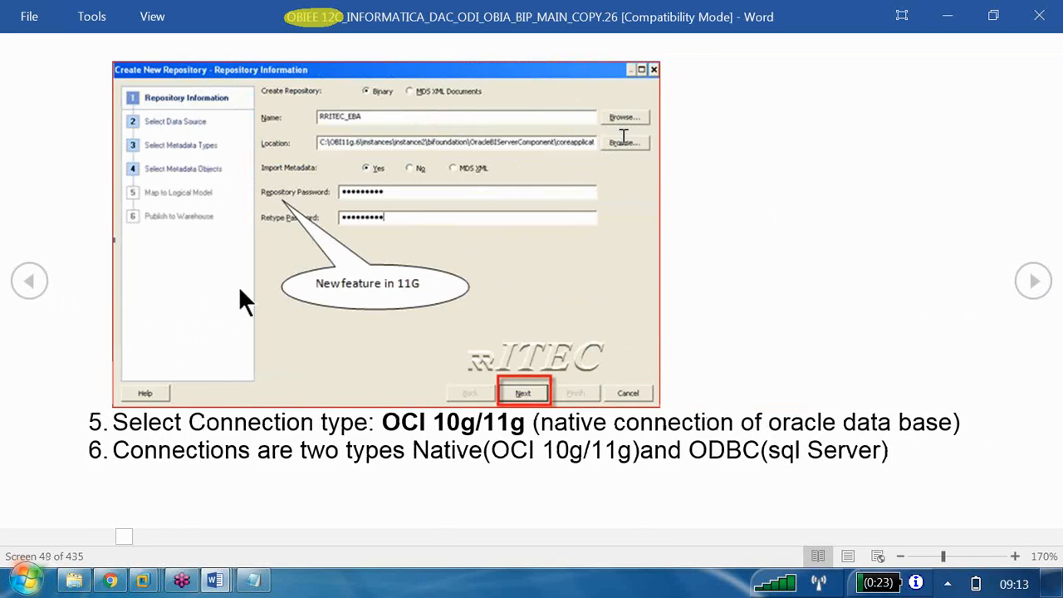
pyautogui.scroll(-2, 625, 137)
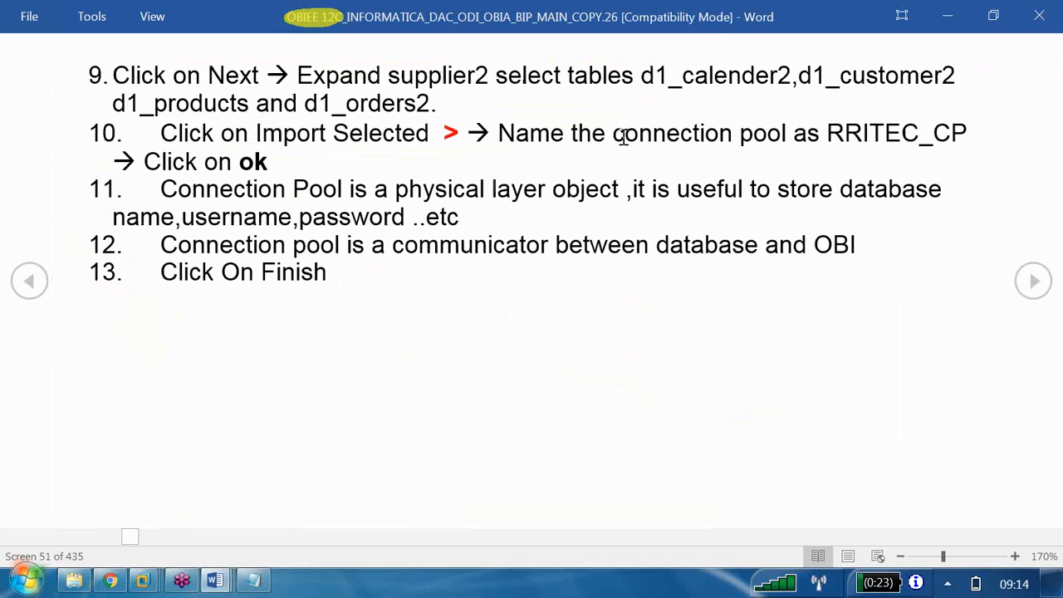
pyautogui.scroll(-2, 623, 141)
pyautogui.scroll(1, 624, 141)
pyautogui.moveTo(133, 246); pyautogui.dragTo(400, 234)
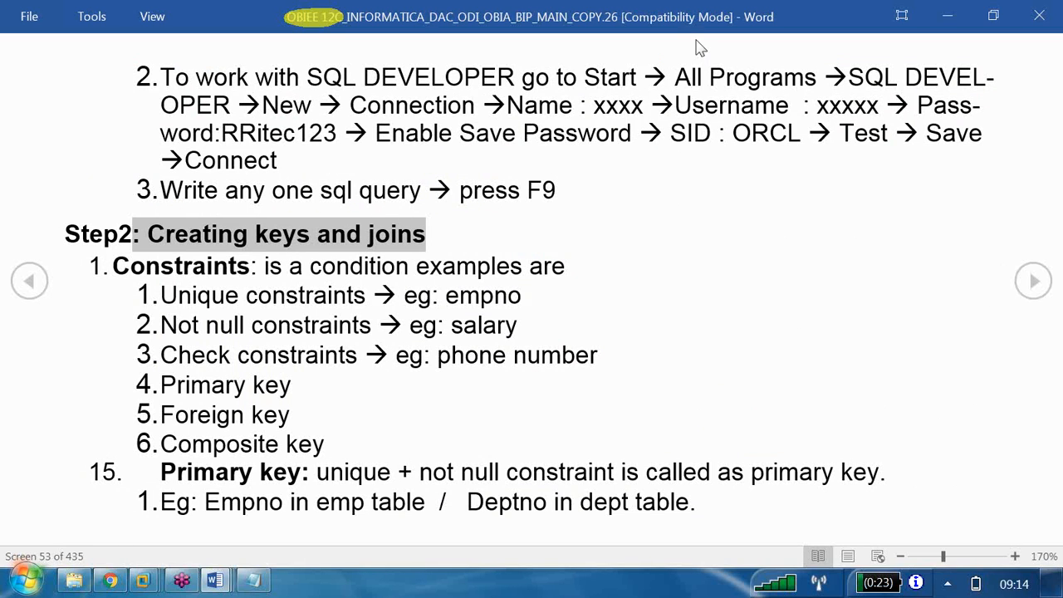
pyautogui.hotkey('alt', 'Tab')
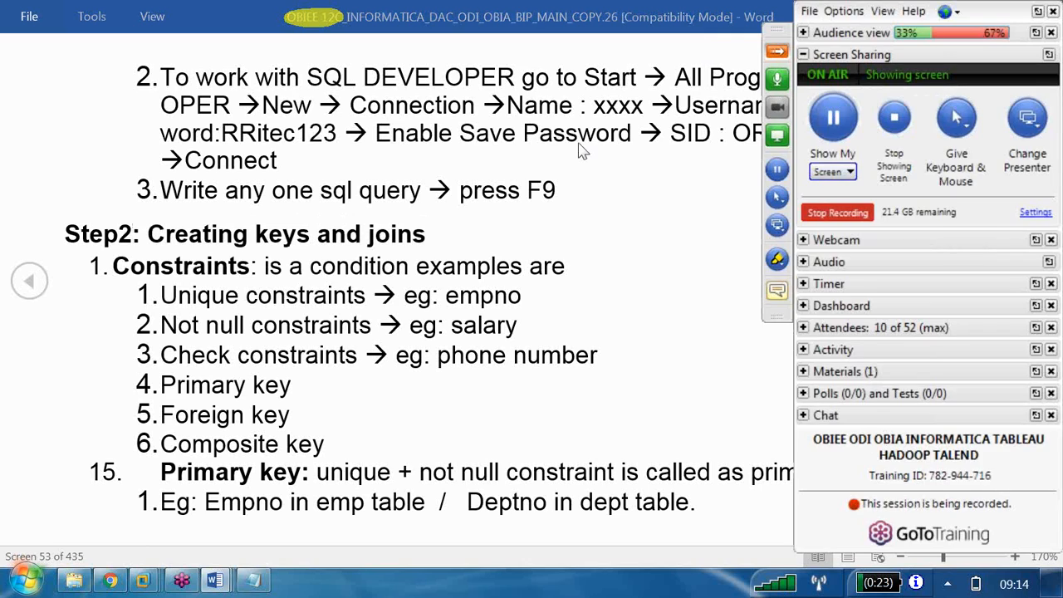